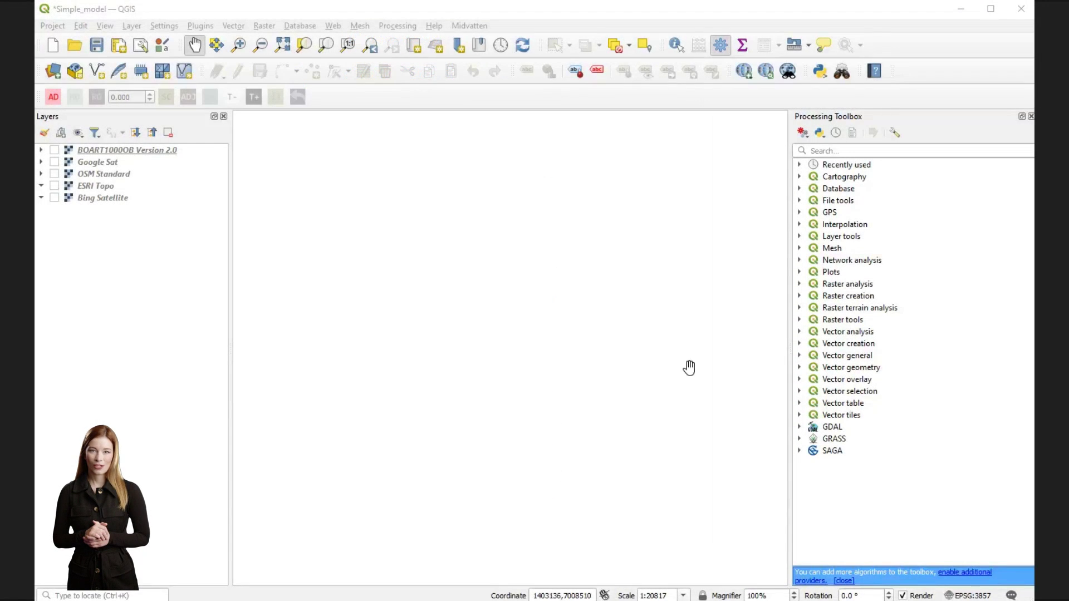
Search the plugin manager for Qgis2threejs and install it.
{"action": "left_click", "coordinate": [202, 27]}
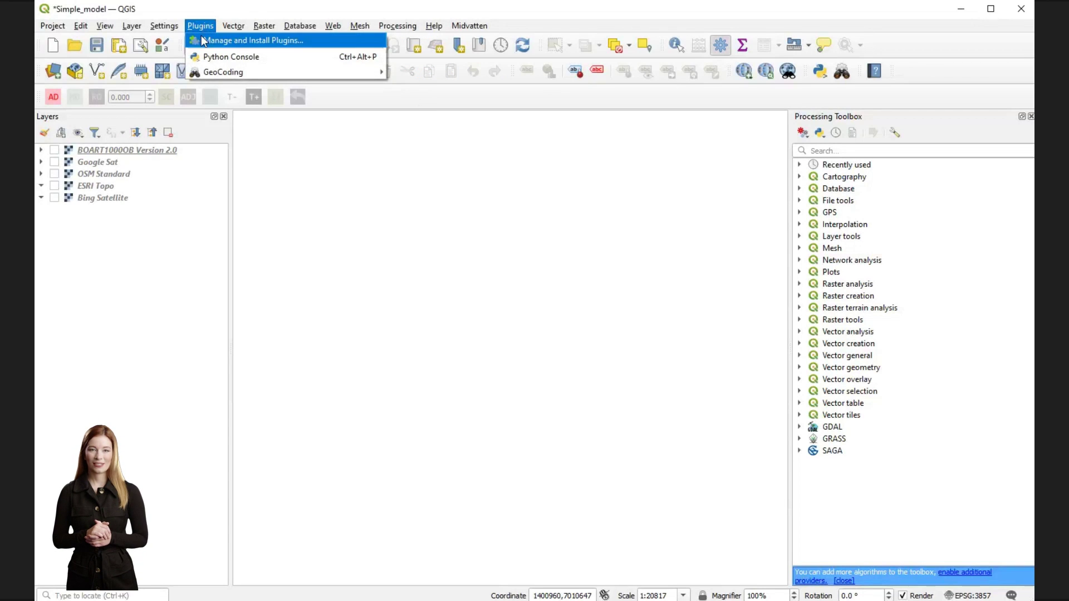
{"action": "left_click", "coordinate": [203, 42]}
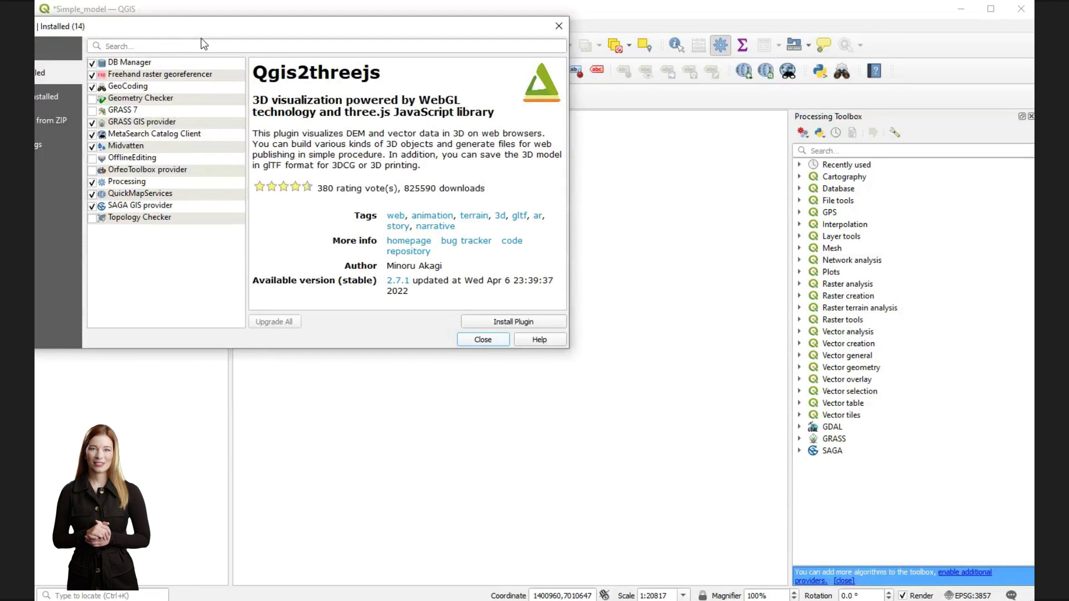
{"action": "left_click", "coordinate": [189, 43]}
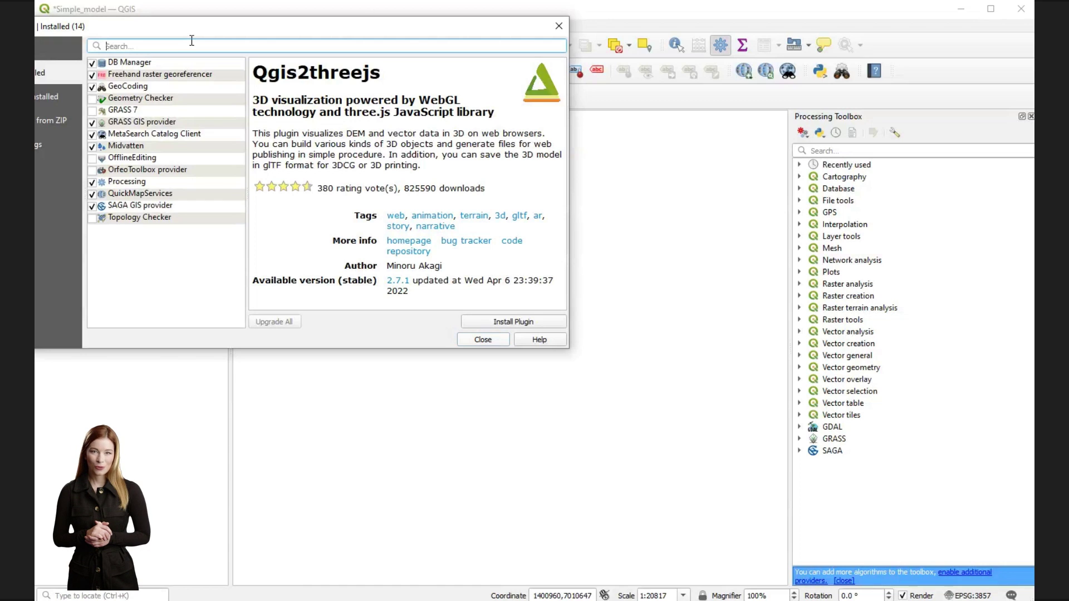
{"action": "type", "text": "Qgis2threejs"}
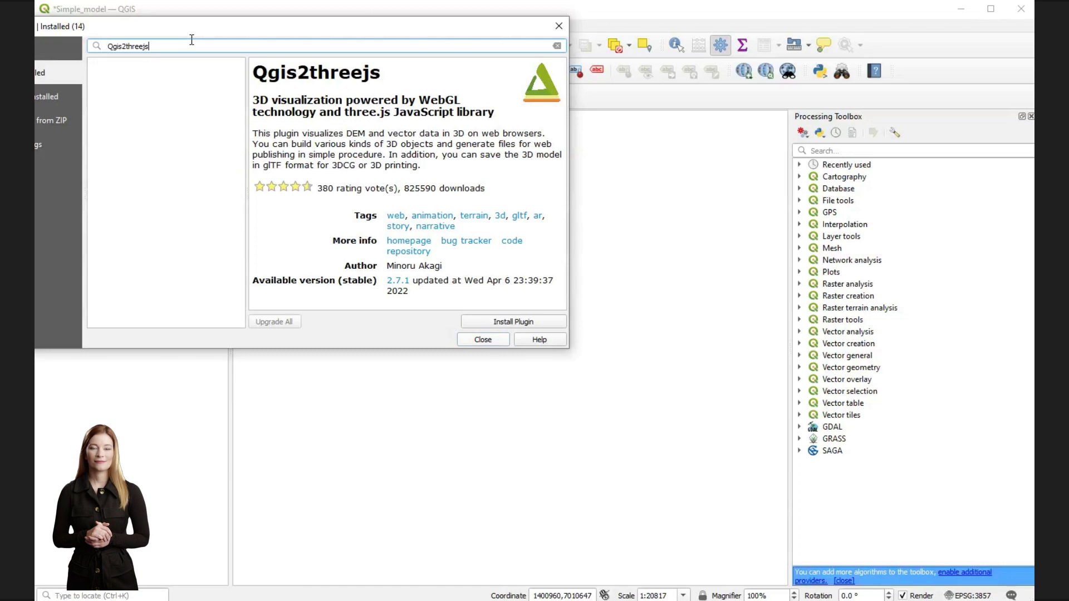
{"action": "left_click", "coordinate": [498, 322]}
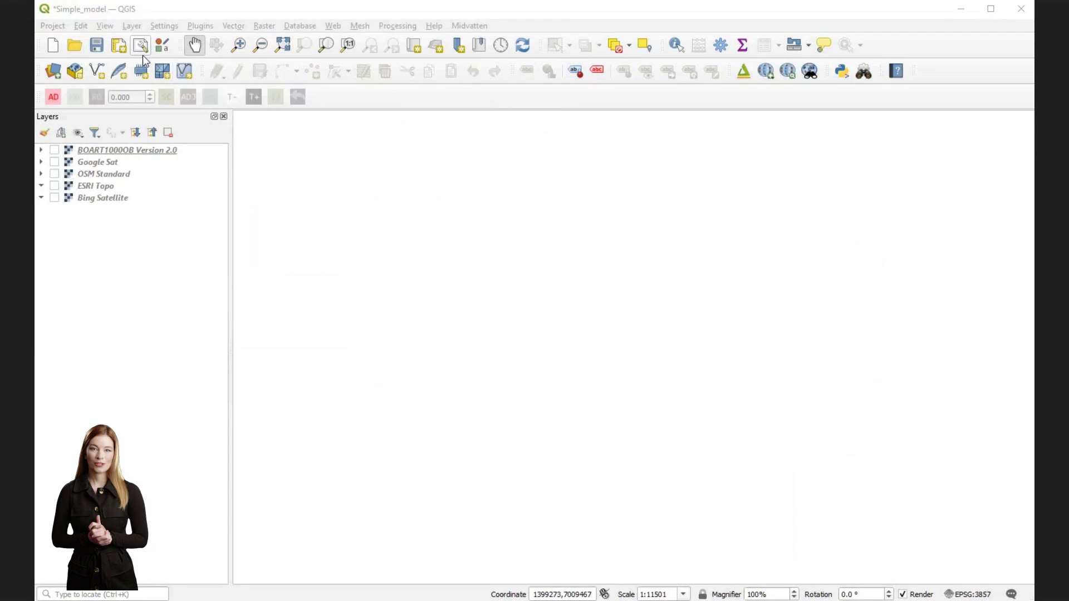
Start a new shapefile layer whose file is BH_logs.shp in the Geological Model folder.
{"action": "left_click", "coordinate": [135, 24]}
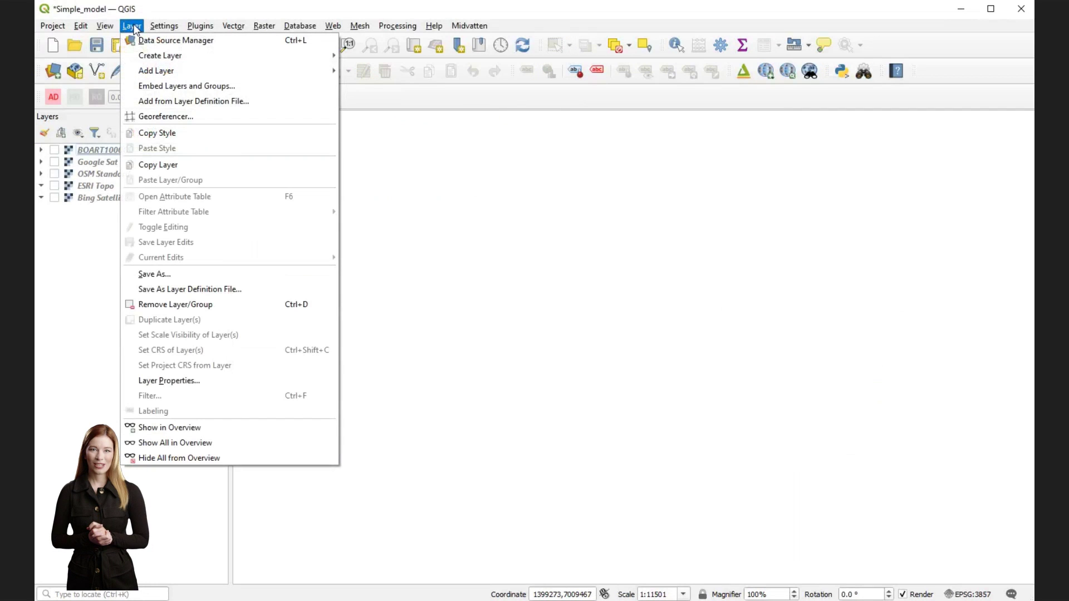
{"action": "mouse_move", "coordinate": [139, 54]}
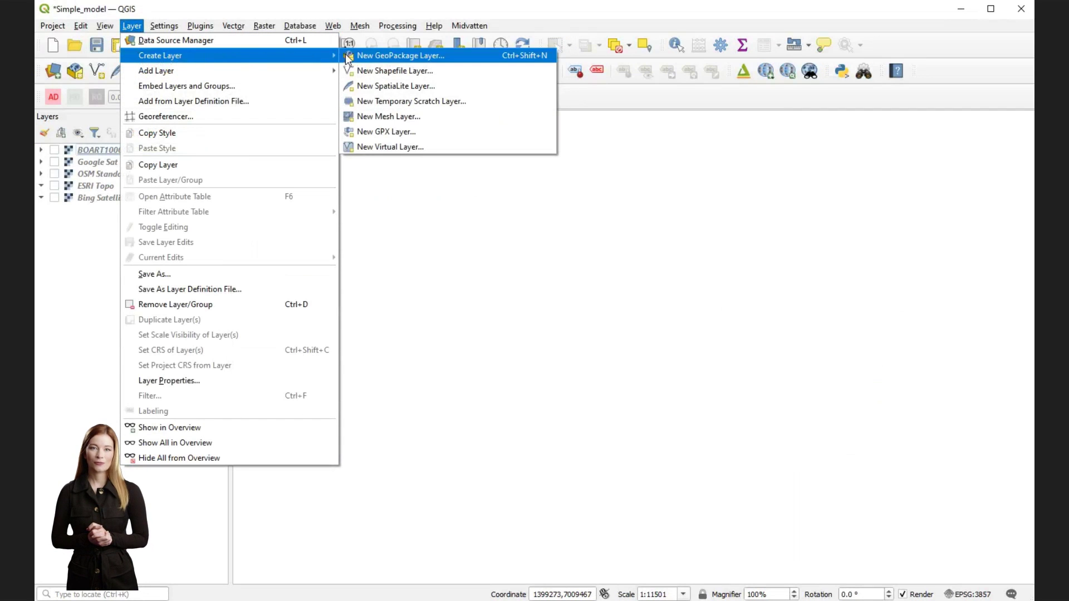
{"action": "left_click", "coordinate": [367, 72]}
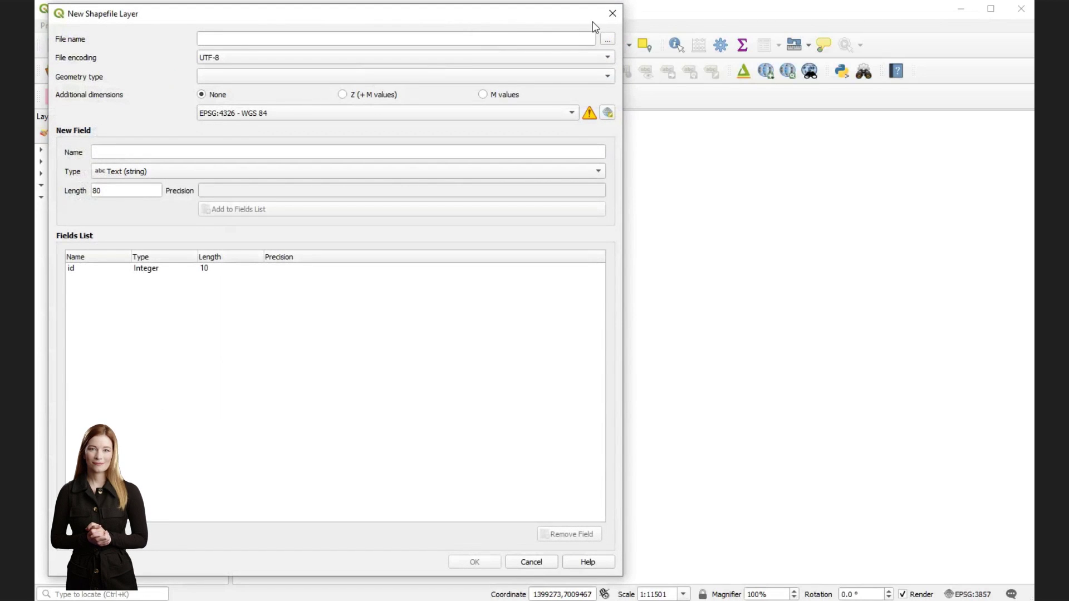
{"action": "left_click", "coordinate": [607, 39]}
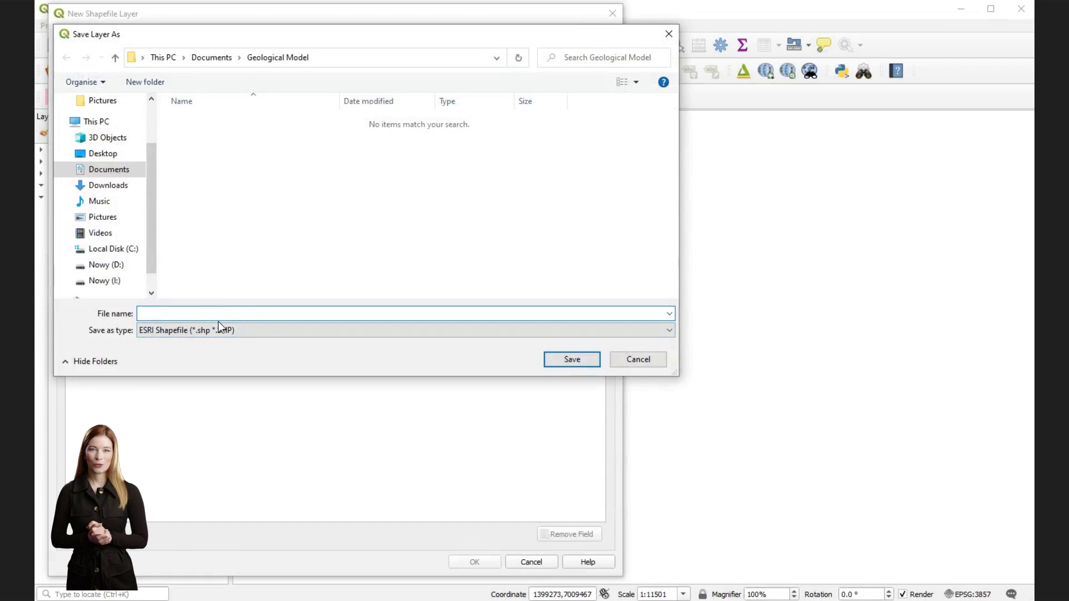
{"action": "type", "text": "B"}
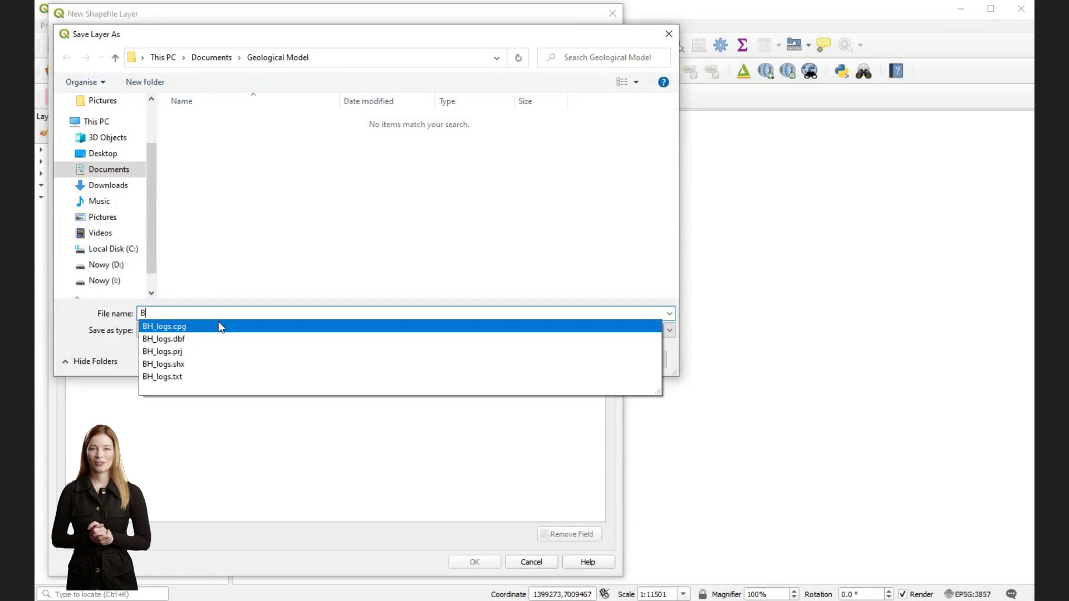
{"action": "type", "text": "H"}
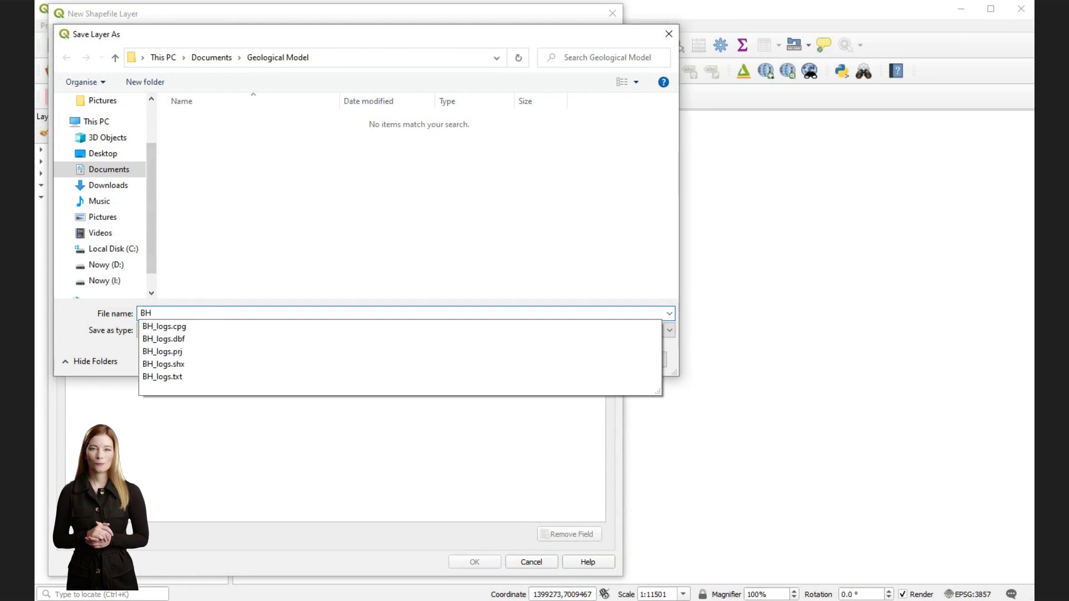
{"action": "type", "text": "_lo"}
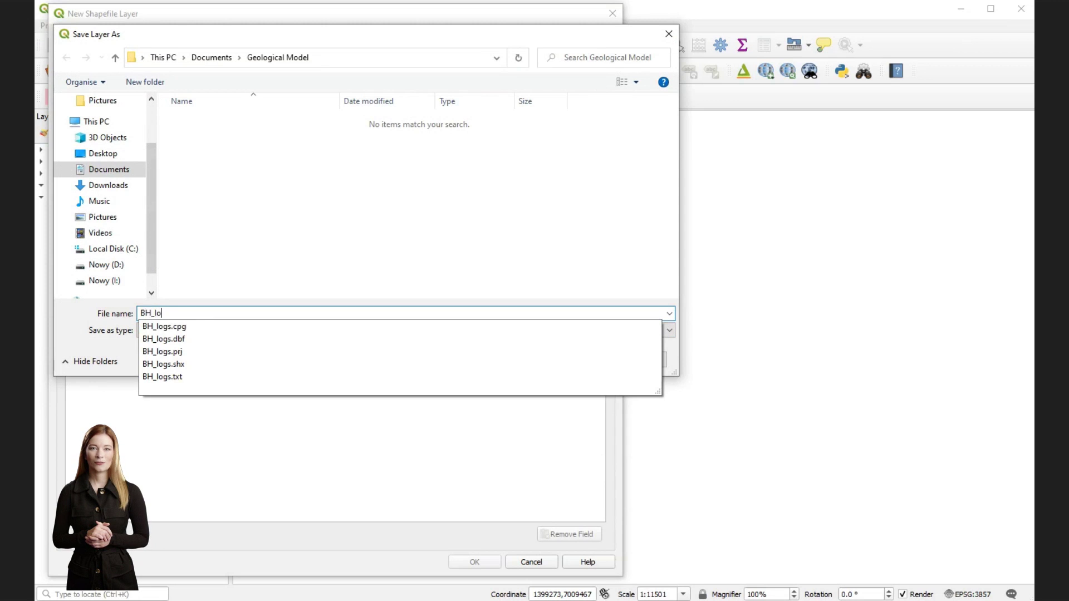
{"action": "type", "text": "gs"}
{"action": "key", "text": "Return"}
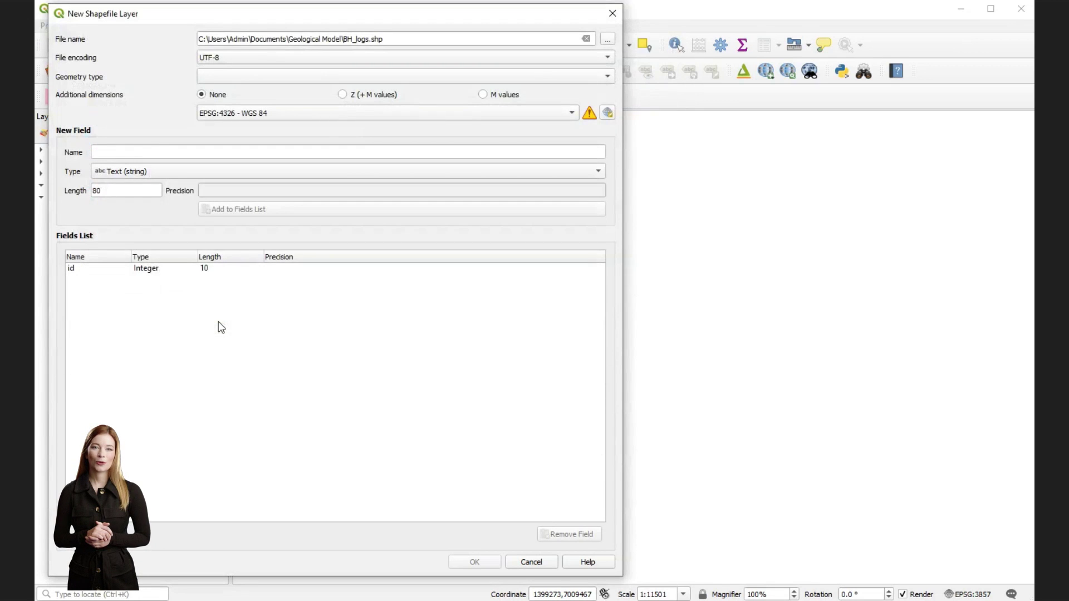
Make BH_logs a Point layer and add integer X and Y fields.
{"action": "left_click", "coordinate": [245, 79]}
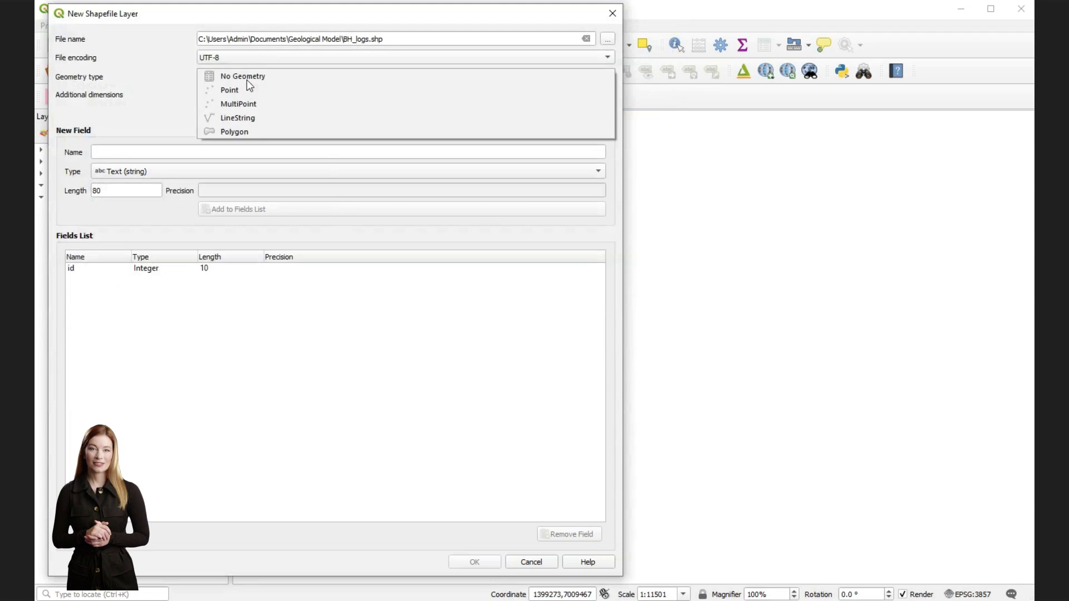
{"action": "left_click", "coordinate": [249, 91]}
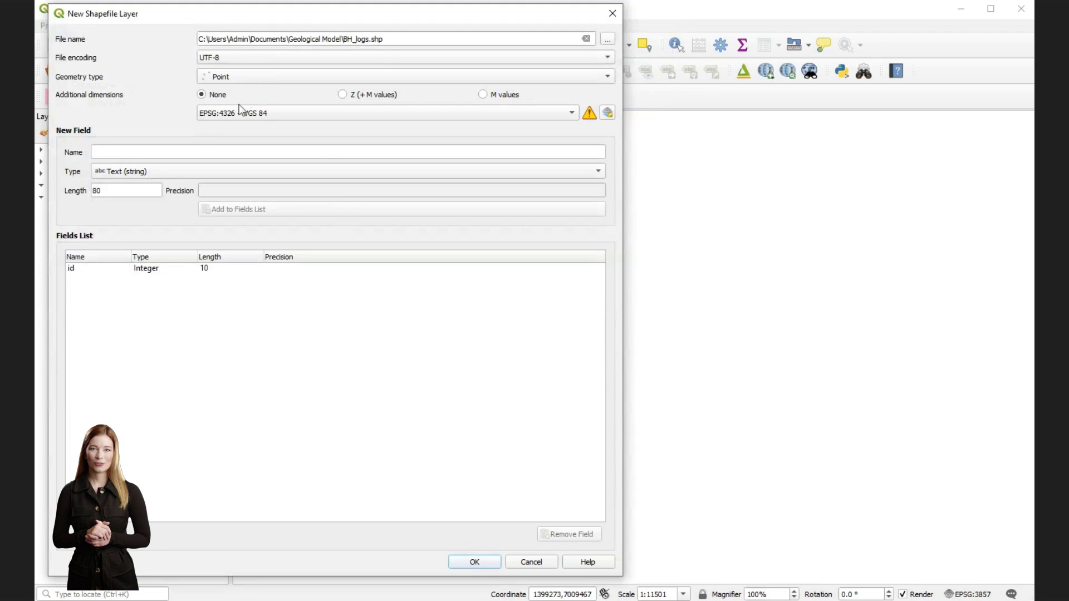
{"action": "left_click", "coordinate": [166, 150]}
{"action": "type", "text": "X"}
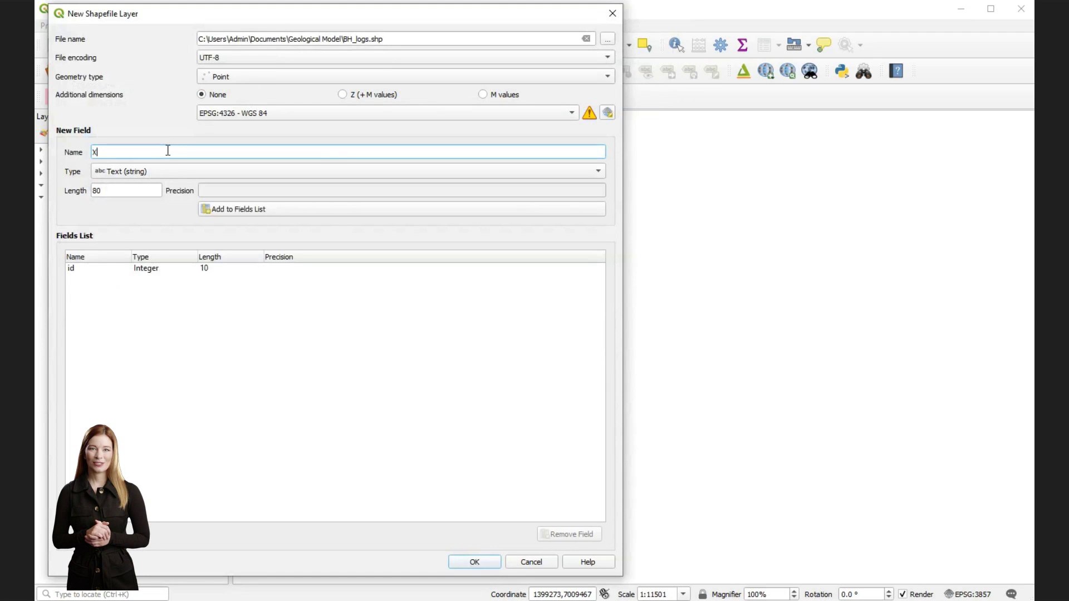
{"action": "left_click", "coordinate": [159, 168]}
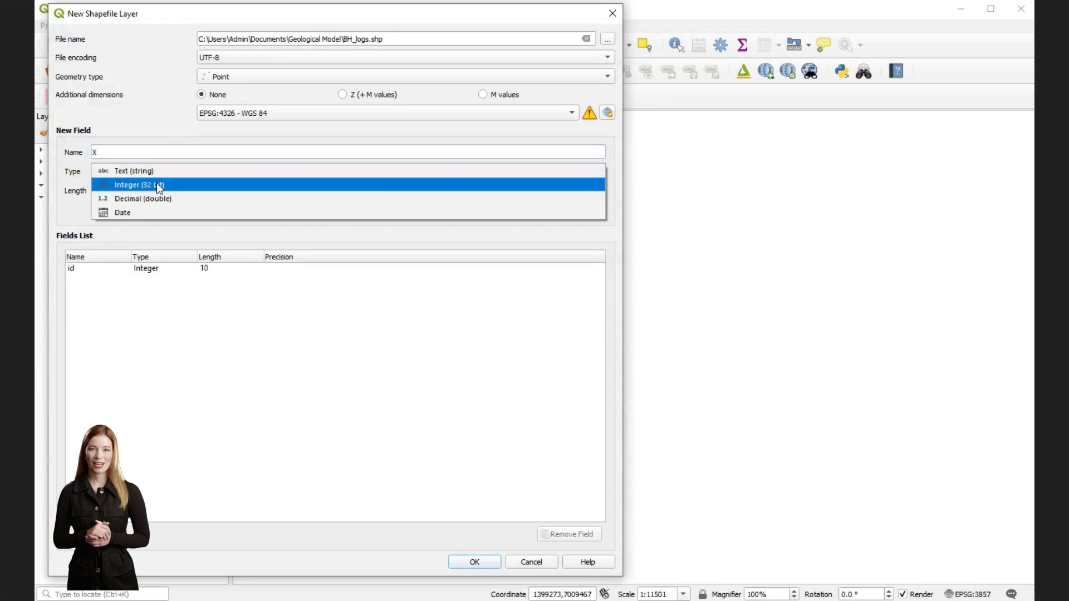
{"action": "left_click", "coordinate": [157, 183]}
{"action": "left_click", "coordinate": [222, 209]}
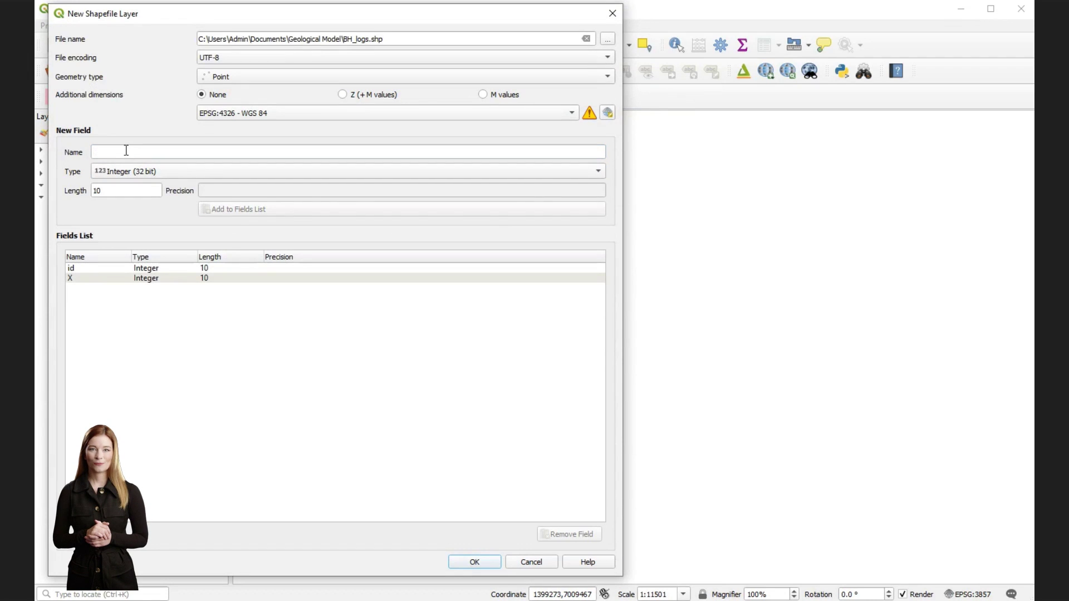
{"action": "left_click", "coordinate": [126, 150]}
{"action": "type", "text": "Y"}
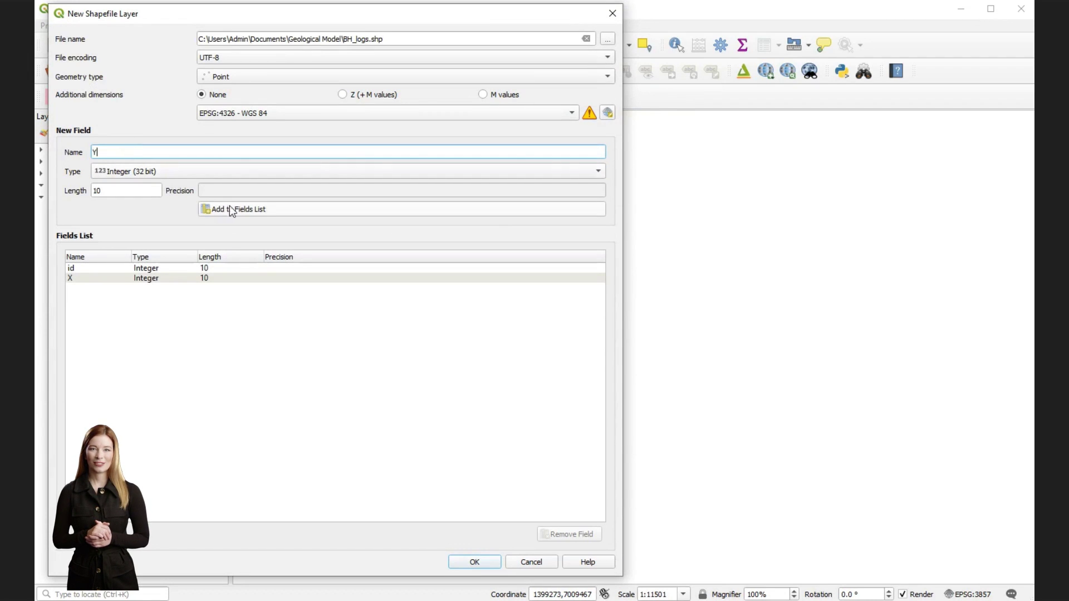
{"action": "left_click", "coordinate": [243, 216]}
Add a decimal Z field and begin a text-type Lithology field.
{"action": "left_click", "coordinate": [140, 151]}
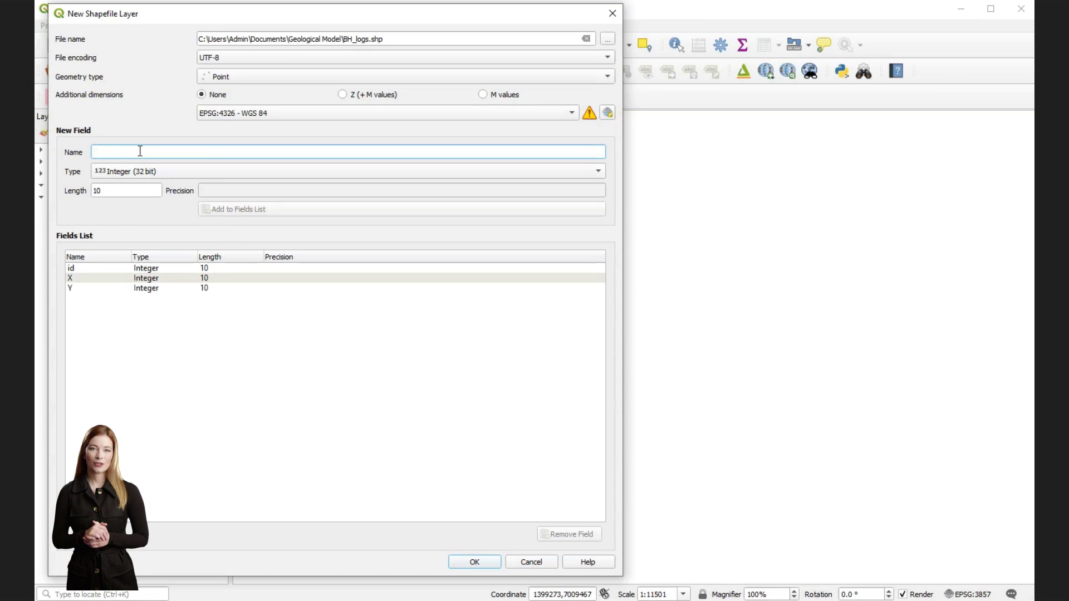
{"action": "type", "text": "Z"}
{"action": "left_click", "coordinate": [172, 171]}
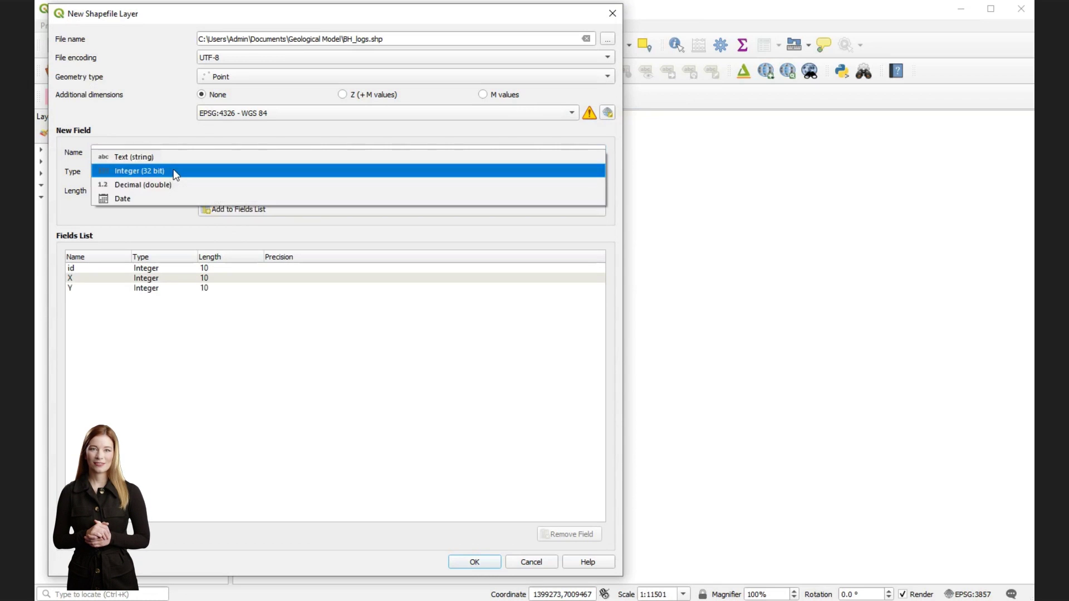
{"action": "left_click", "coordinate": [171, 185]}
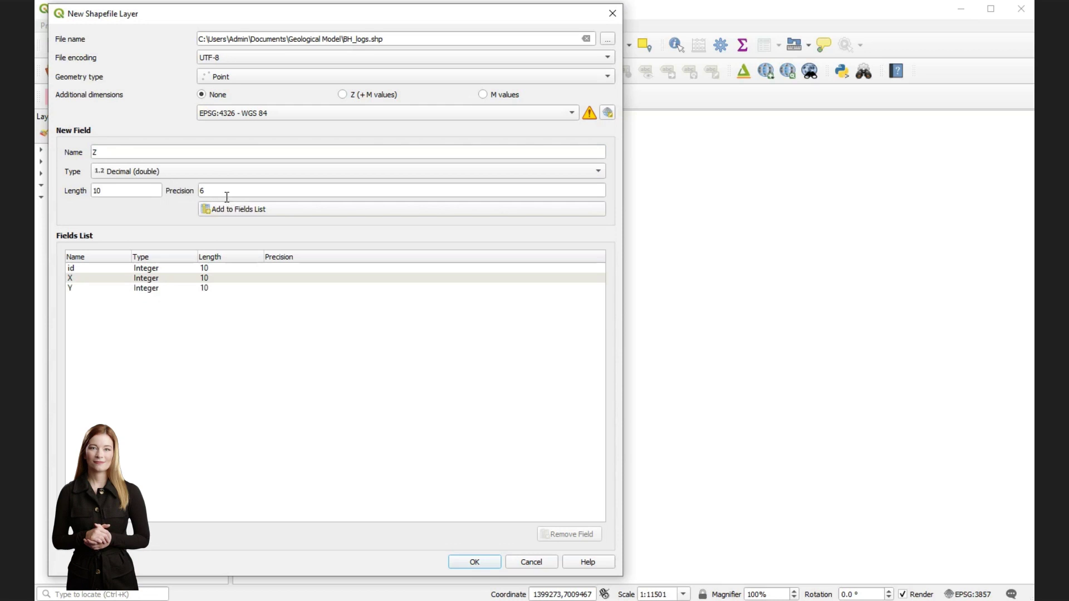
{"action": "left_click", "coordinate": [248, 211]}
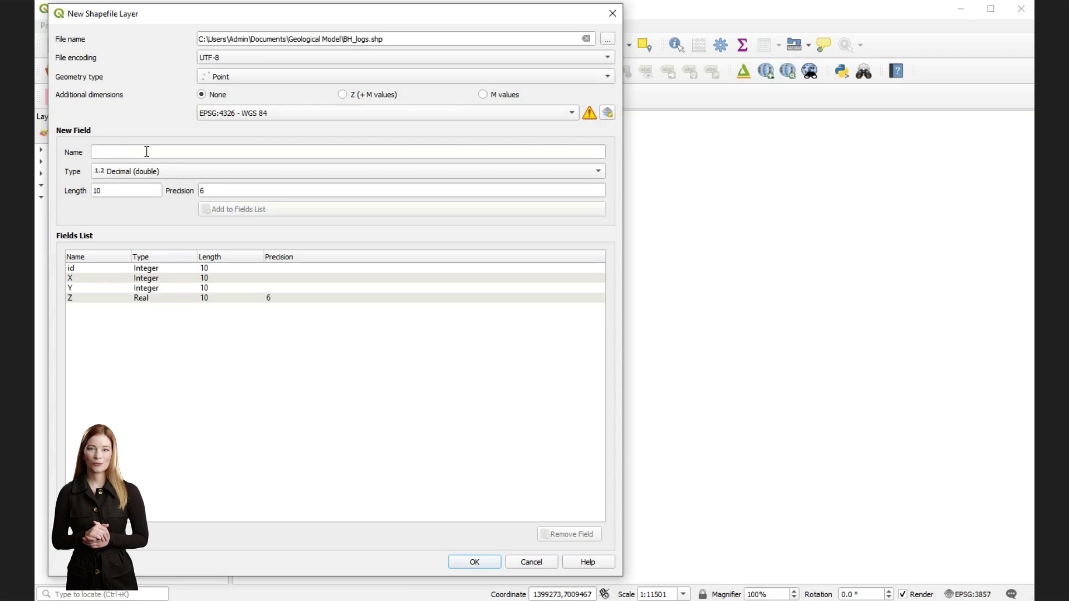
{"action": "left_click", "coordinate": [145, 152]}
{"action": "type", "text": "Lithology"}
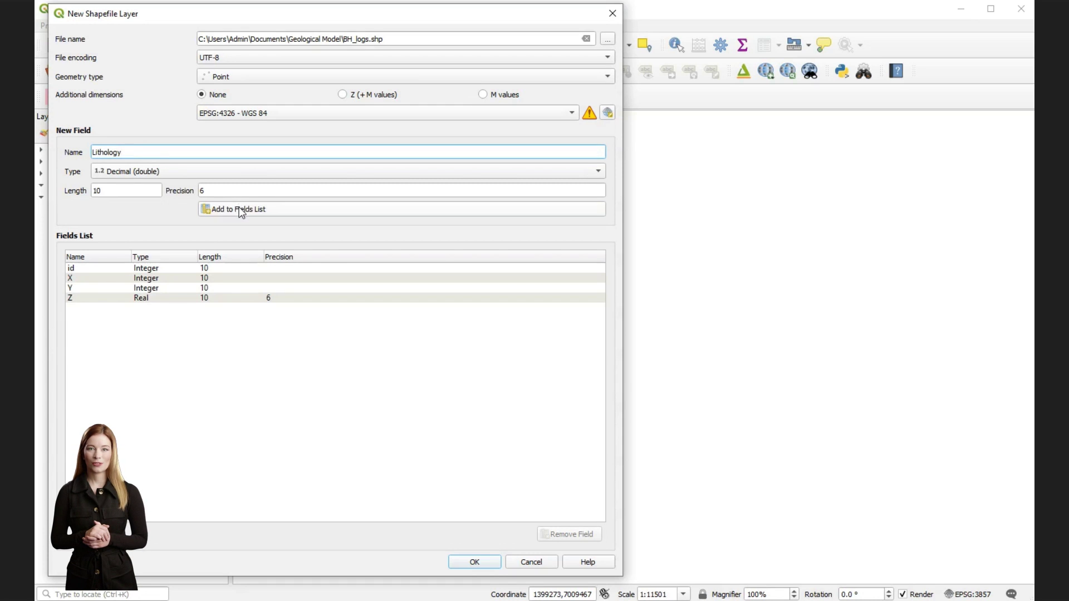
{"action": "left_click", "coordinate": [174, 170]}
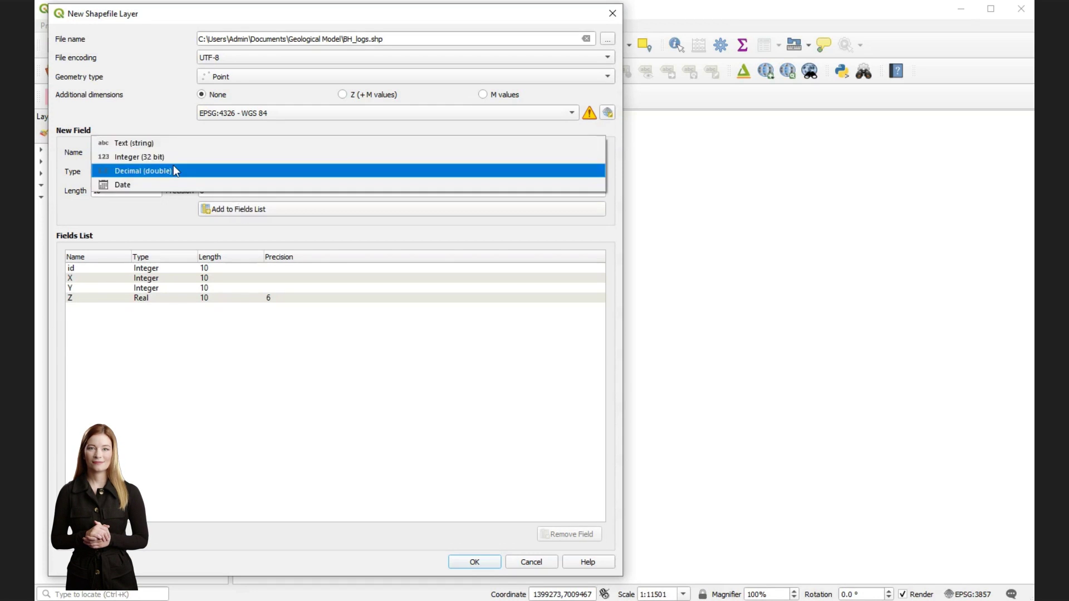
{"action": "left_click", "coordinate": [143, 143]}
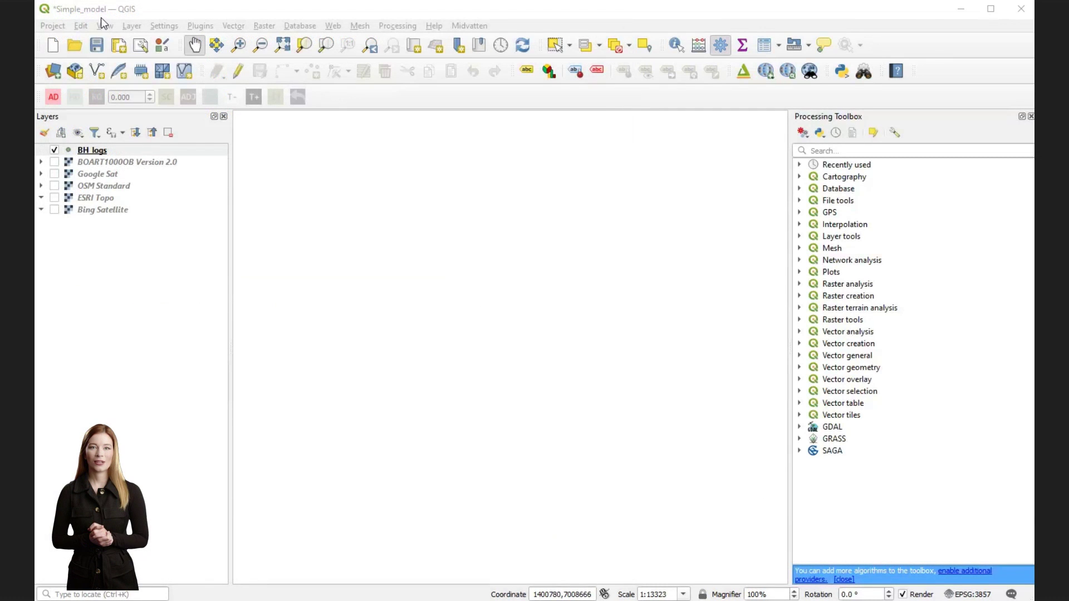
Load BH_logs.txt as delimited text, with Z as elevation and Lithology as M value.
{"action": "left_click", "coordinate": [132, 28]}
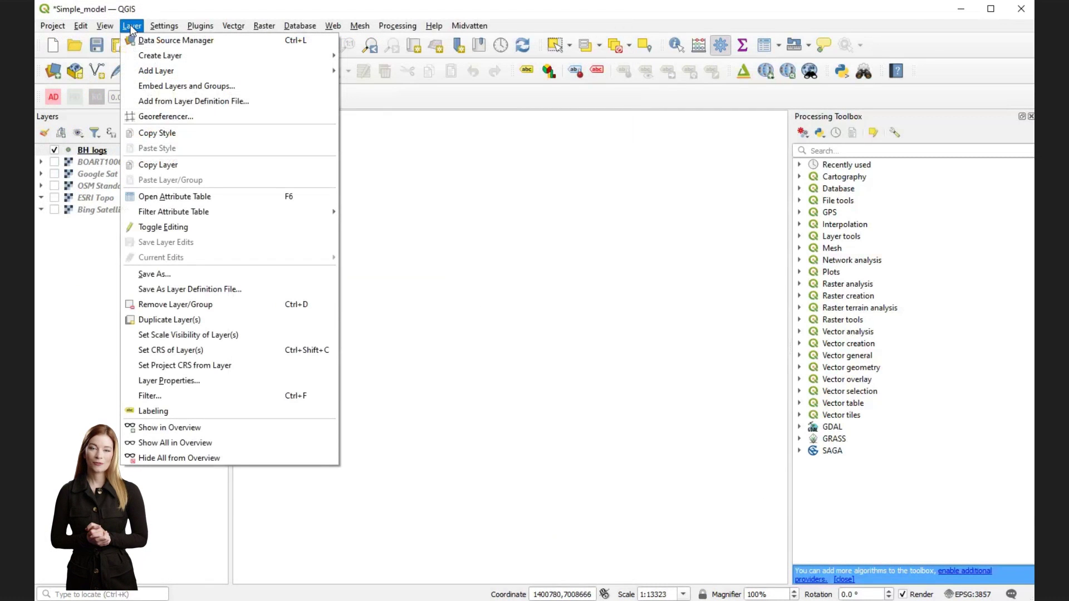
{"action": "mouse_move", "coordinate": [158, 72]}
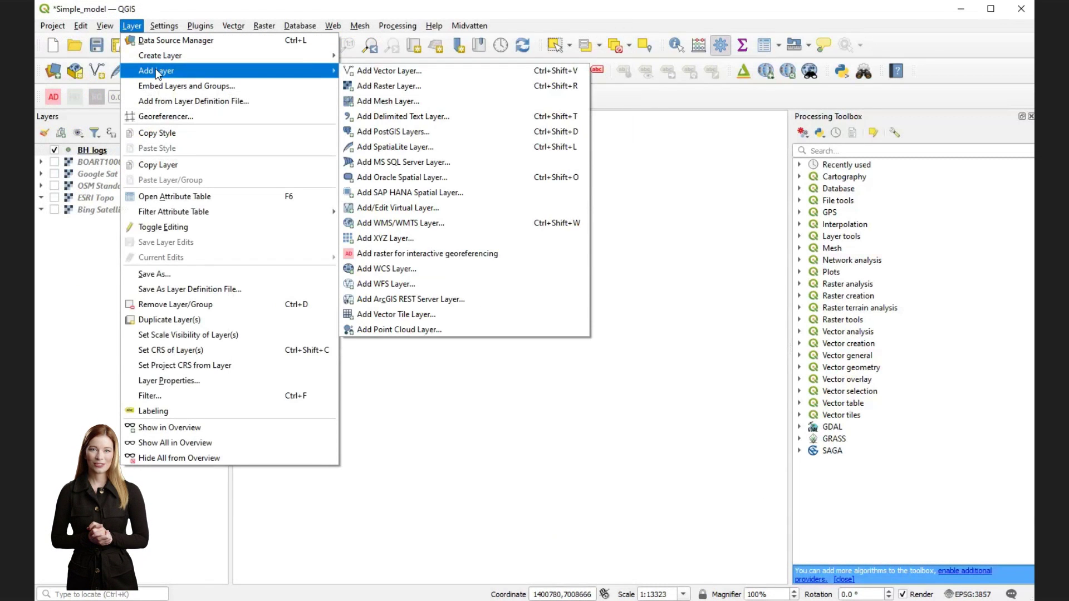
{"action": "left_click", "coordinate": [422, 118]}
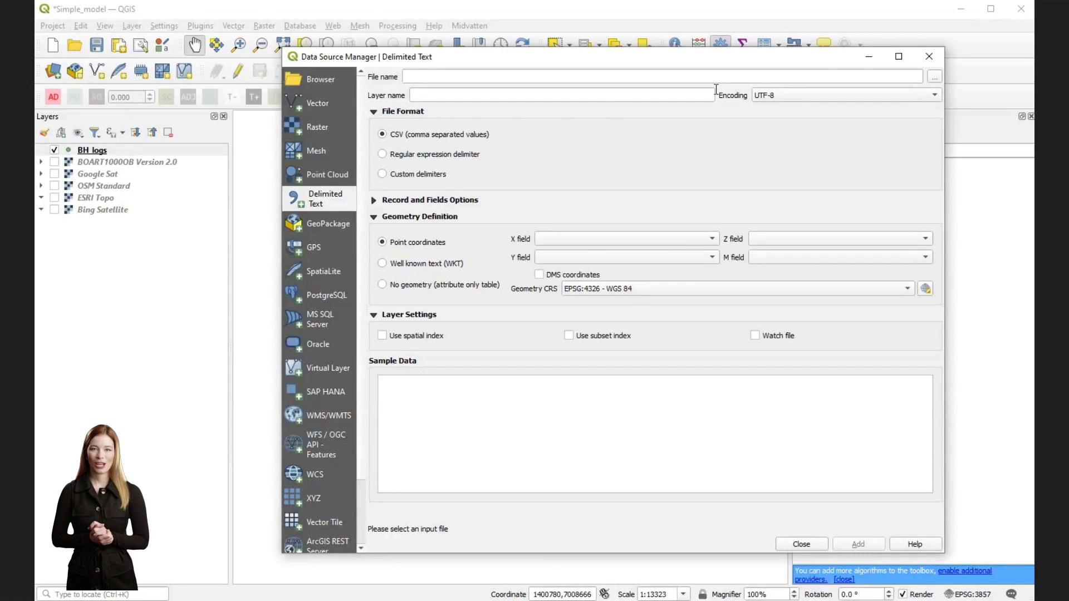
{"action": "left_click", "coordinate": [934, 77]}
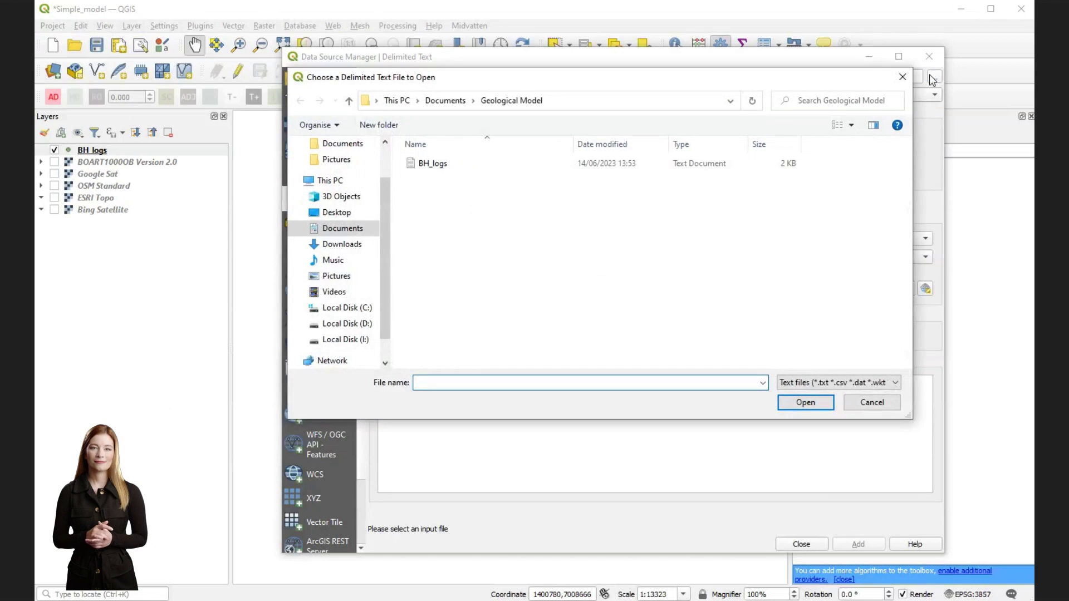
{"action": "double_click", "coordinate": [443, 167]}
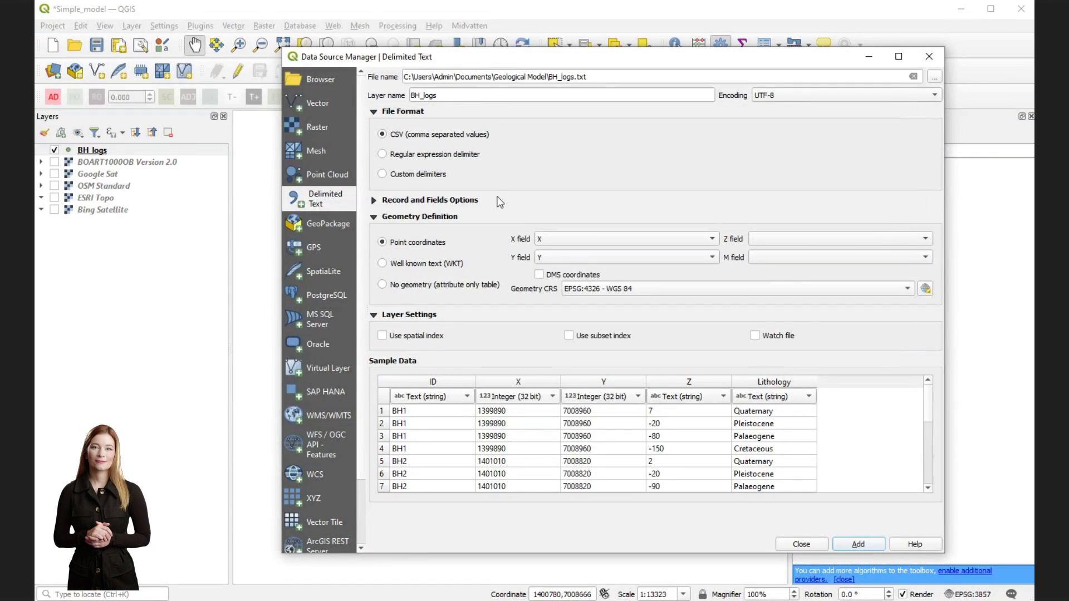
{"action": "left_click", "coordinate": [788, 238]}
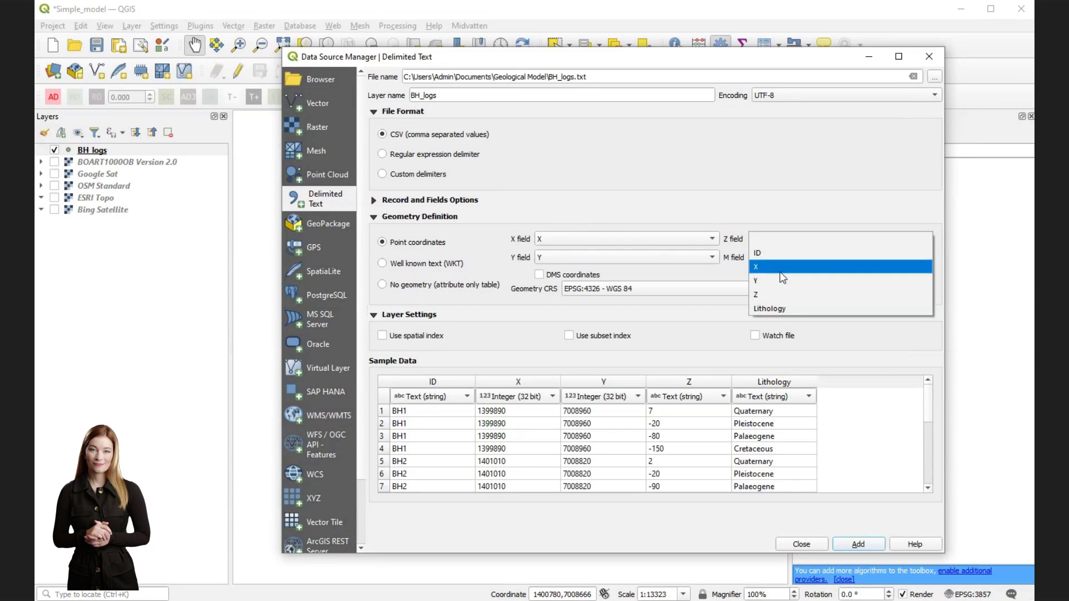
{"action": "left_click", "coordinate": [779, 294]}
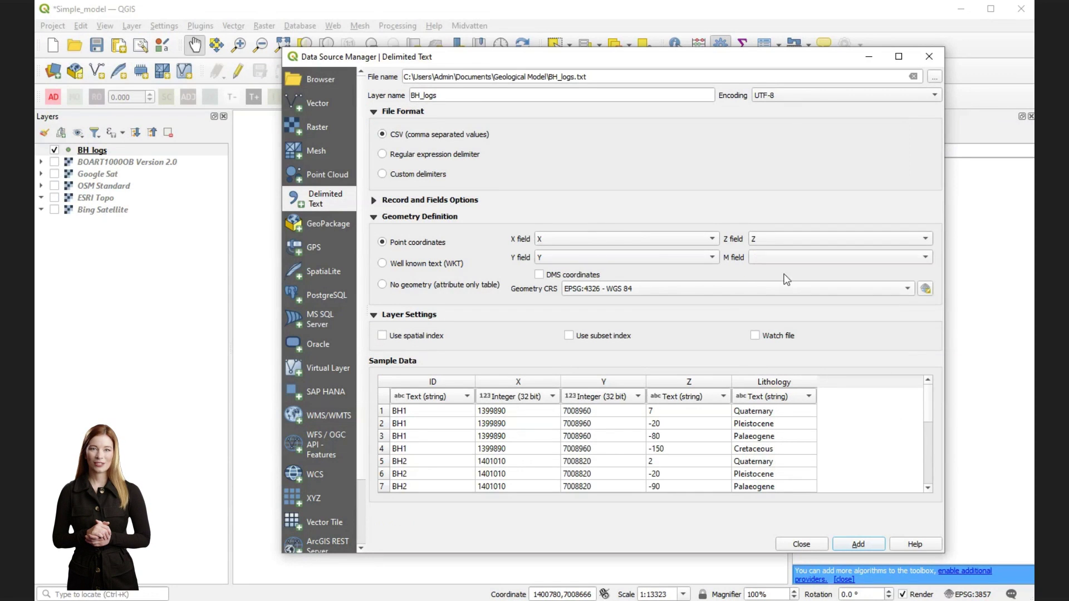
{"action": "left_click", "coordinate": [785, 257]}
{"action": "left_click", "coordinate": [783, 327]}
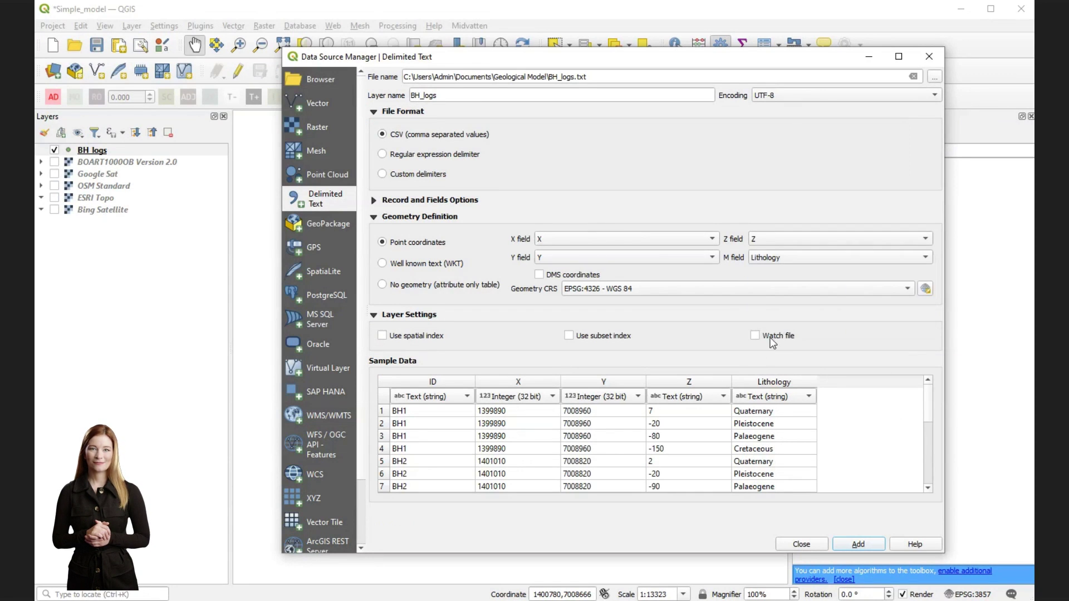
Set the Z column to Decimal and the CRS to project EPSG:3857, then add the layer.
{"action": "left_click", "coordinate": [724, 396]}
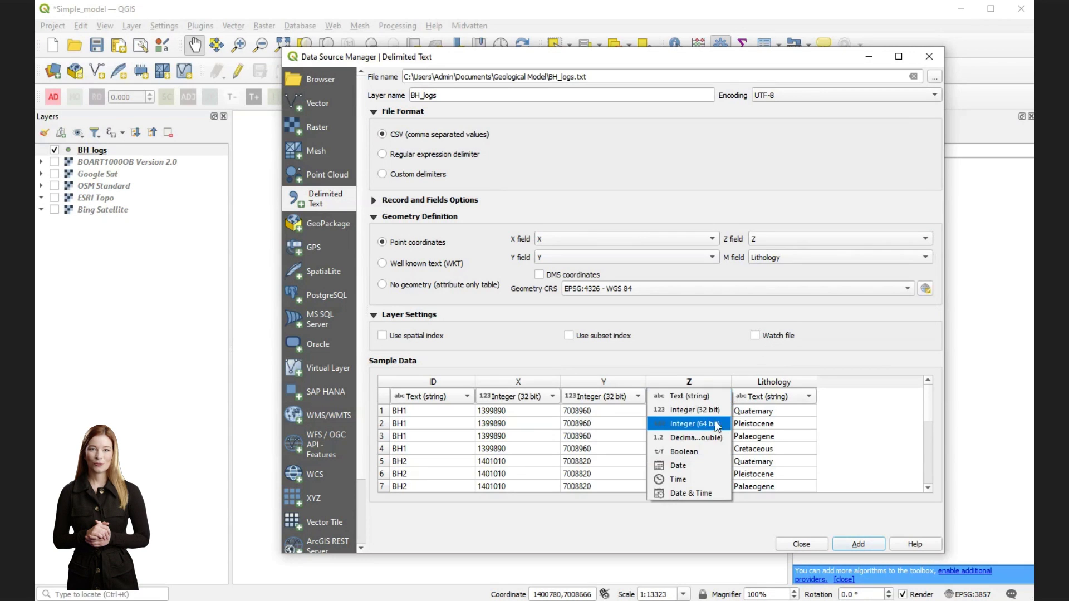
{"action": "left_click", "coordinate": [712, 436]}
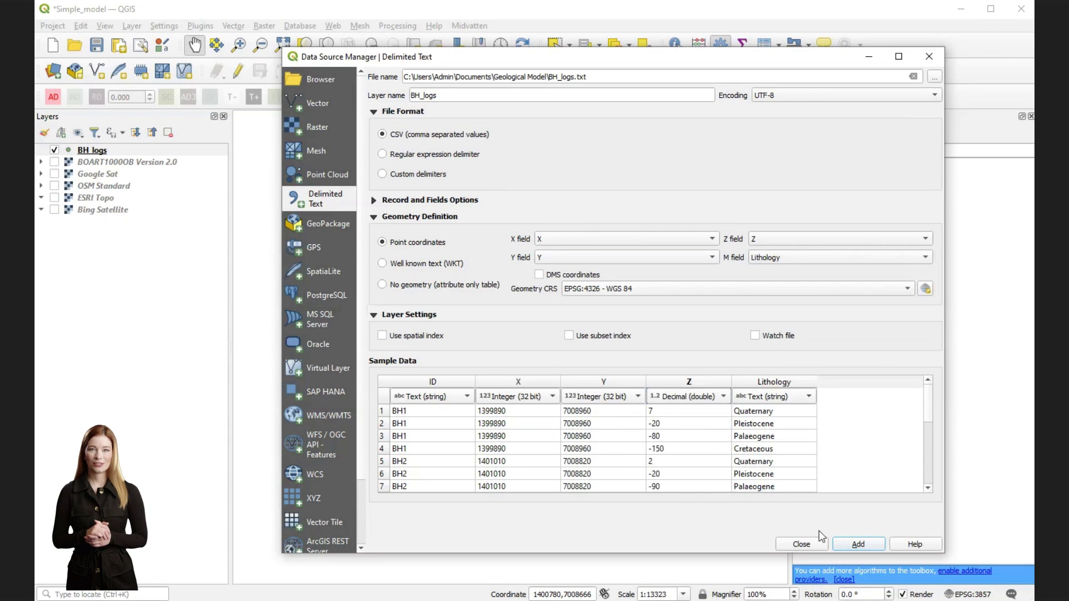
{"action": "left_click", "coordinate": [719, 290]}
{"action": "left_click", "coordinate": [723, 301]}
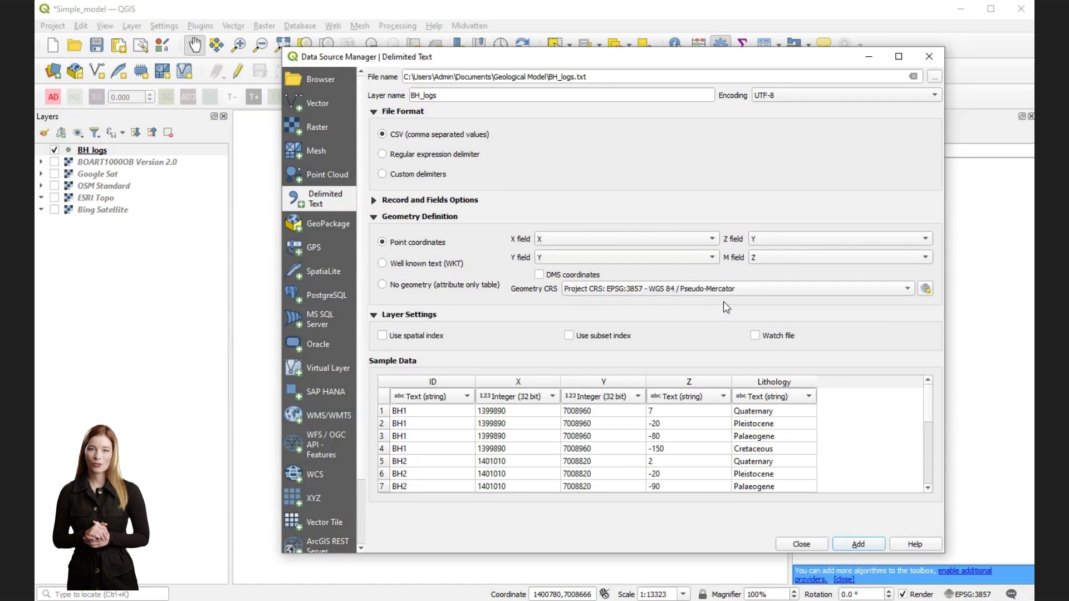
{"action": "left_click", "coordinate": [861, 546]}
{"action": "left_click", "coordinate": [803, 545]}
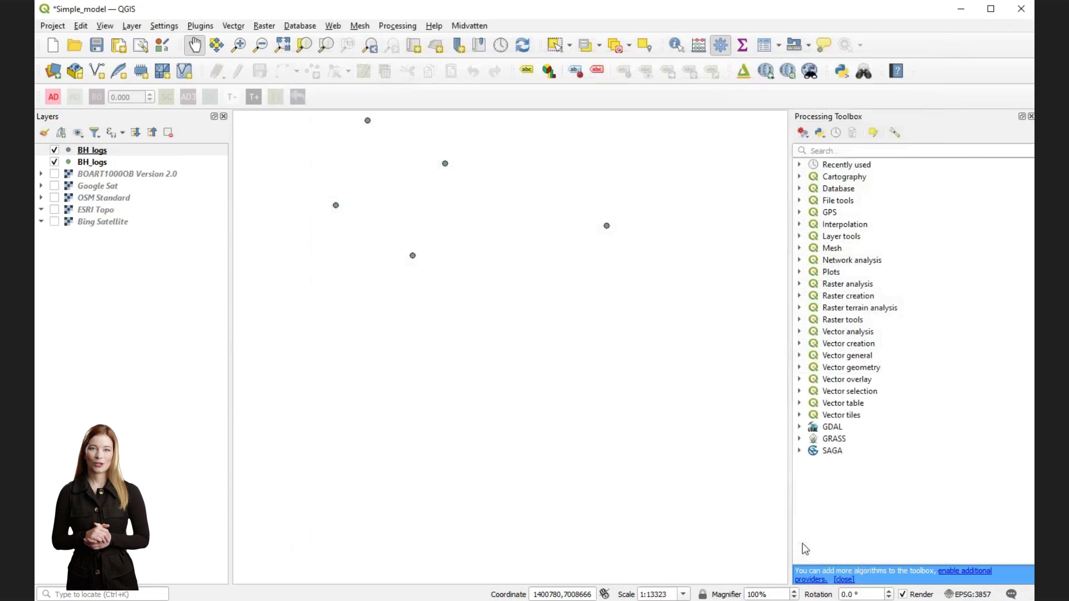
Zoom the map to the BH_logs layer and select it.
{"action": "right_click", "coordinate": [99, 151]}
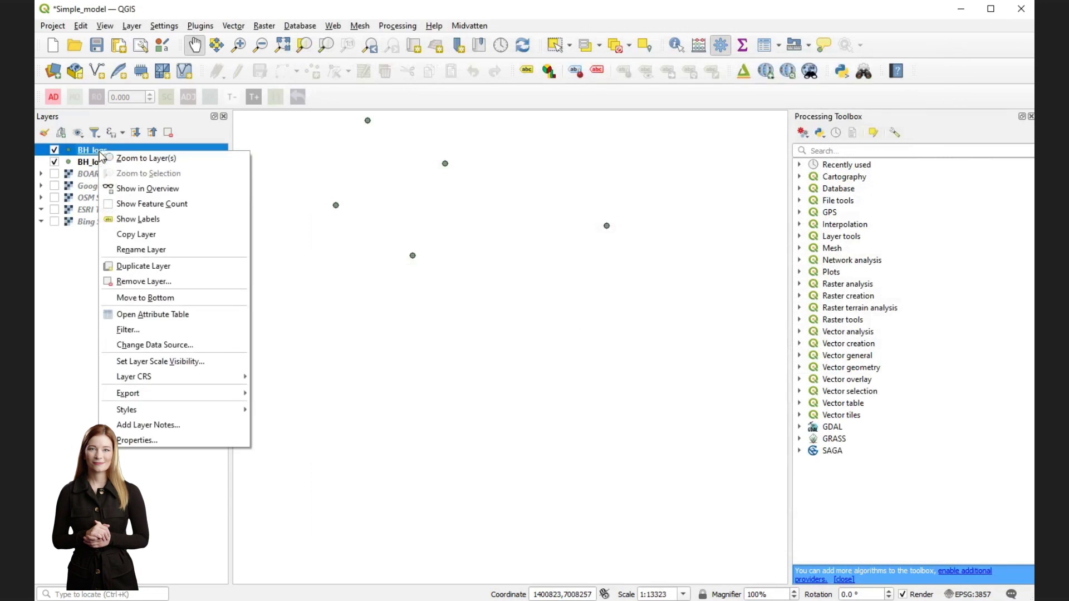
{"action": "left_click", "coordinate": [109, 159]}
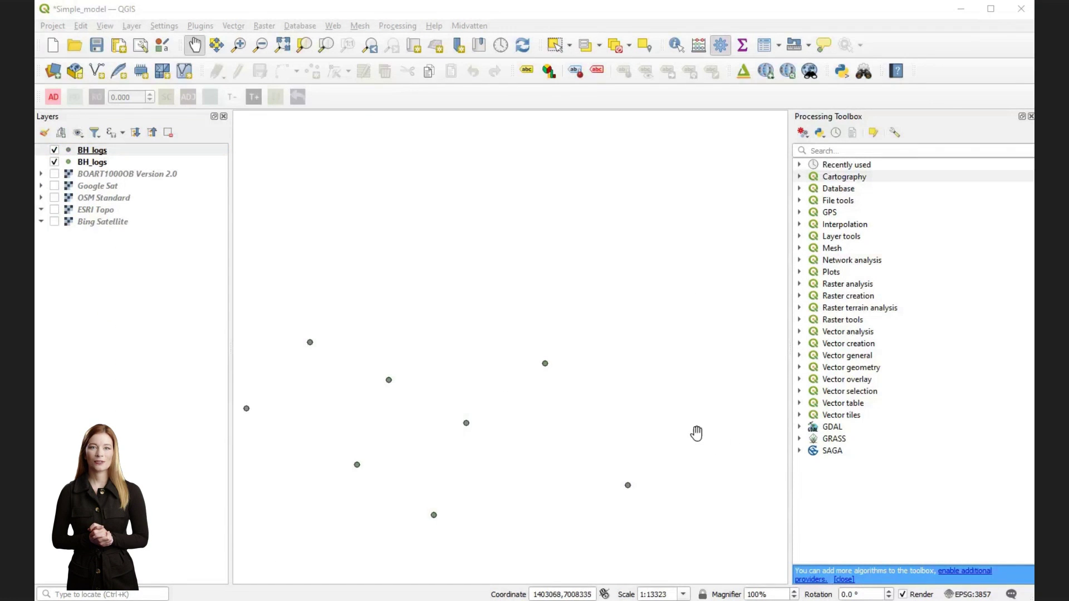
{"action": "left_click", "coordinate": [102, 152]}
In the BH_logs attribute table, sort by Lithology and select the ten Cretaceous rows.
{"action": "right_click", "coordinate": [101, 150]}
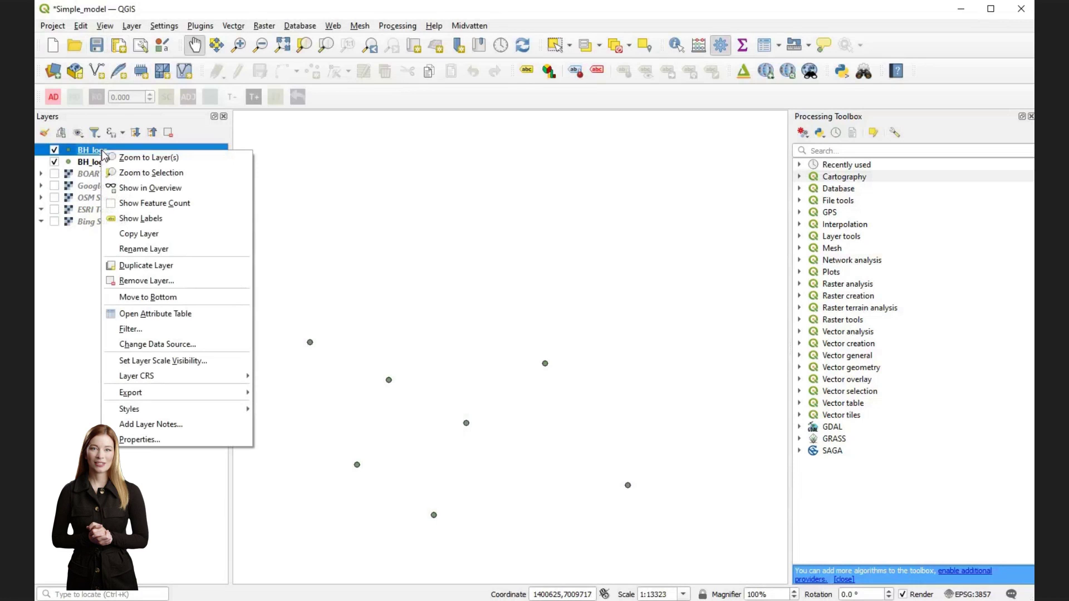
{"action": "left_click", "coordinate": [150, 313]}
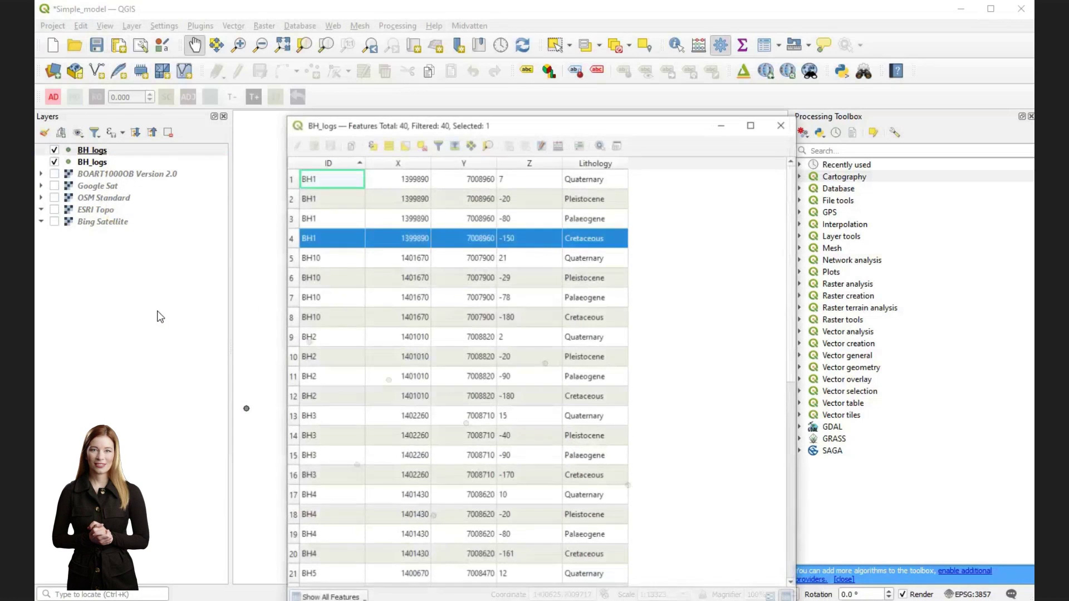
{"action": "left_click", "coordinate": [610, 162]}
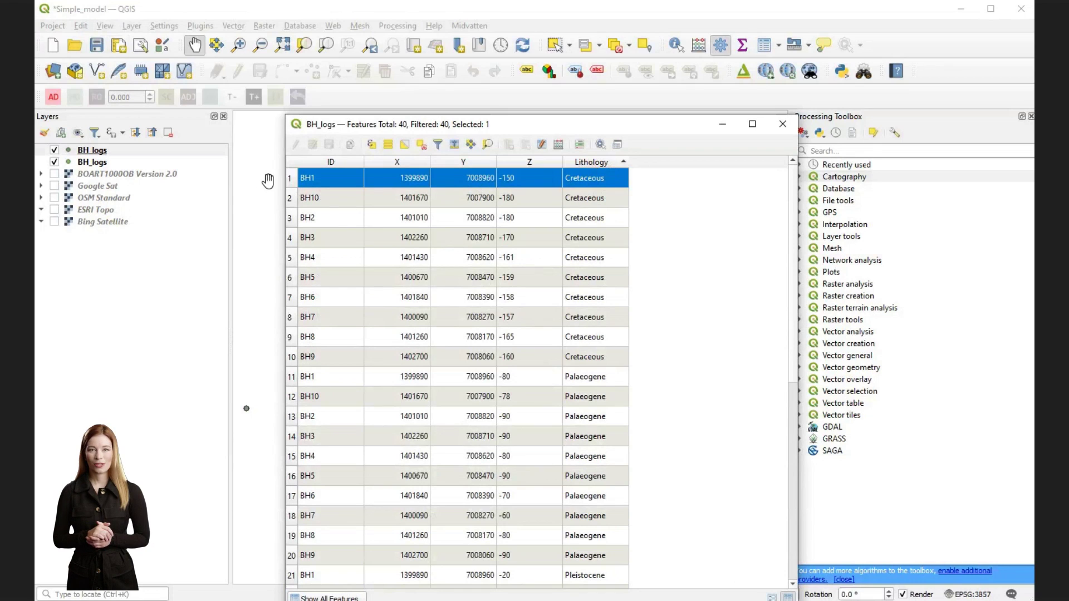
{"action": "left_click", "coordinate": [290, 181]}
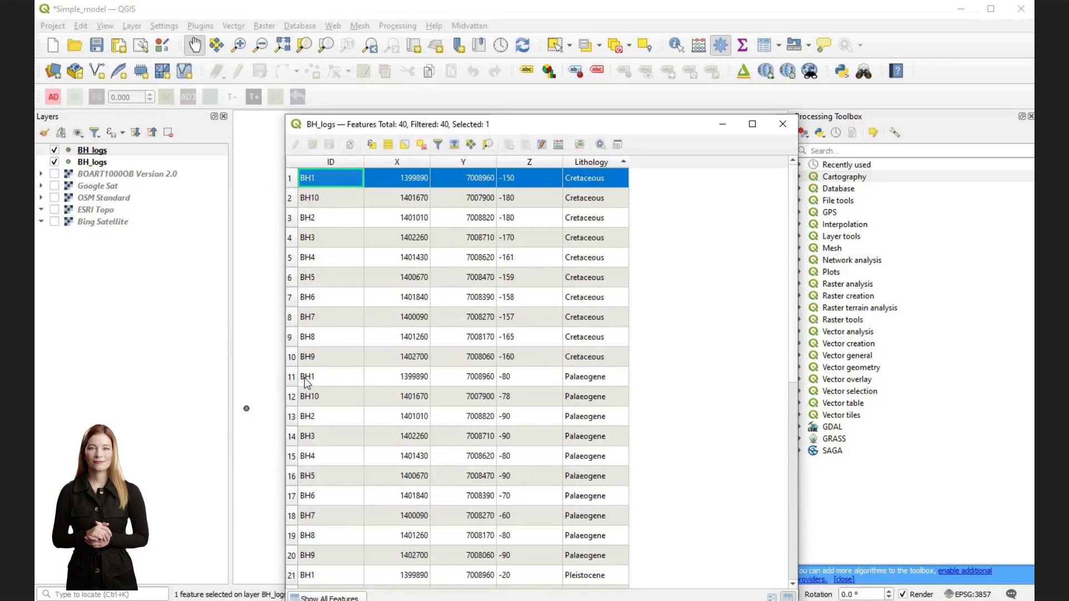
{"action": "left_click", "coordinate": [291, 359], "text": "shift"}
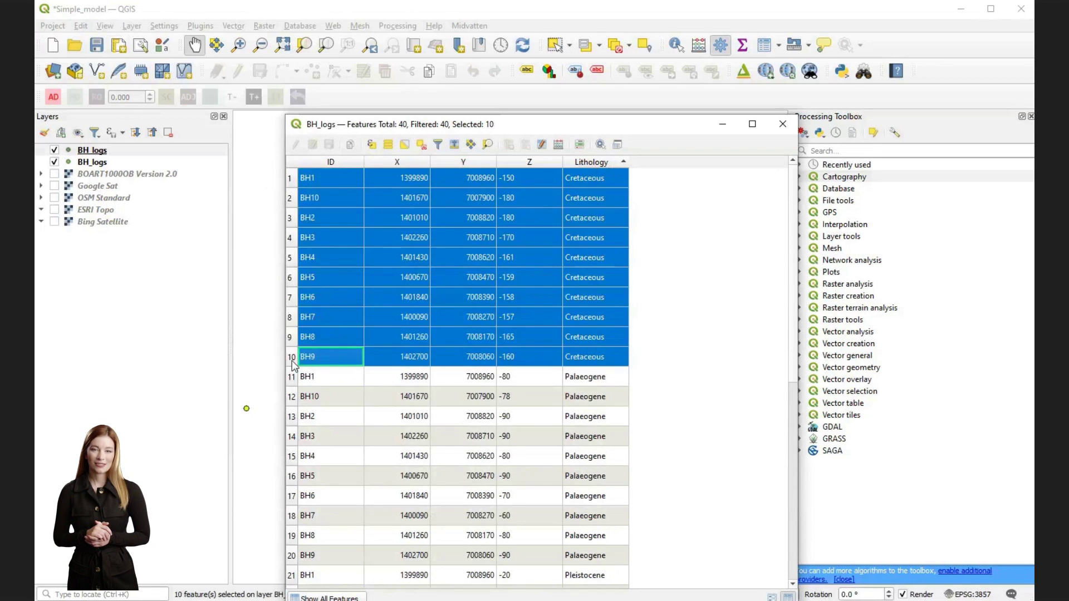
Save the selected BH_logs features as Cretaceous.shp and add it as a layer.
{"action": "right_click", "coordinate": [101, 152]}
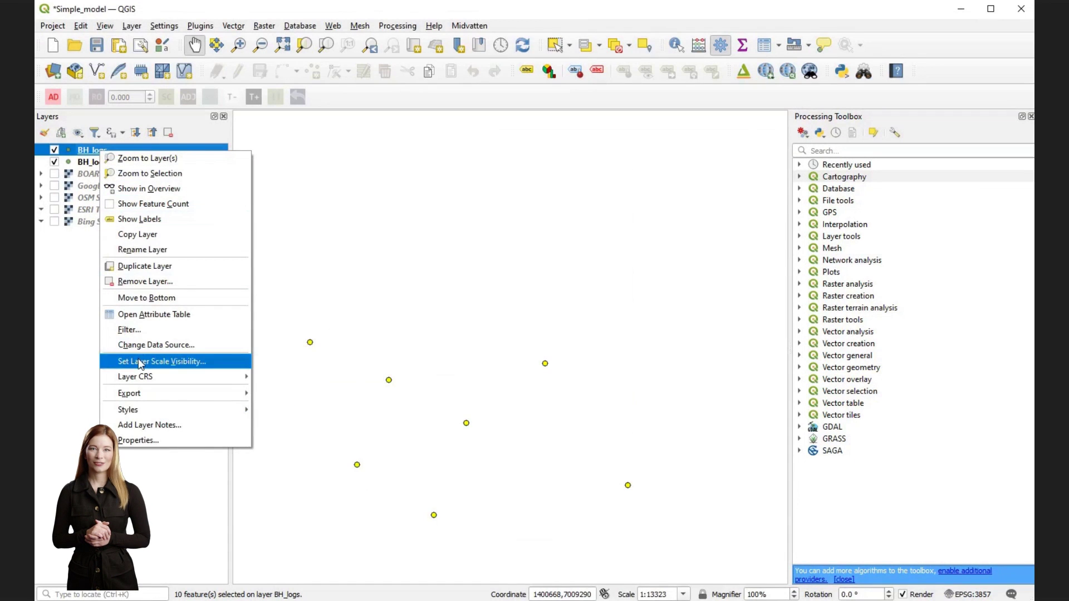
{"action": "mouse_move", "coordinate": [146, 392]}
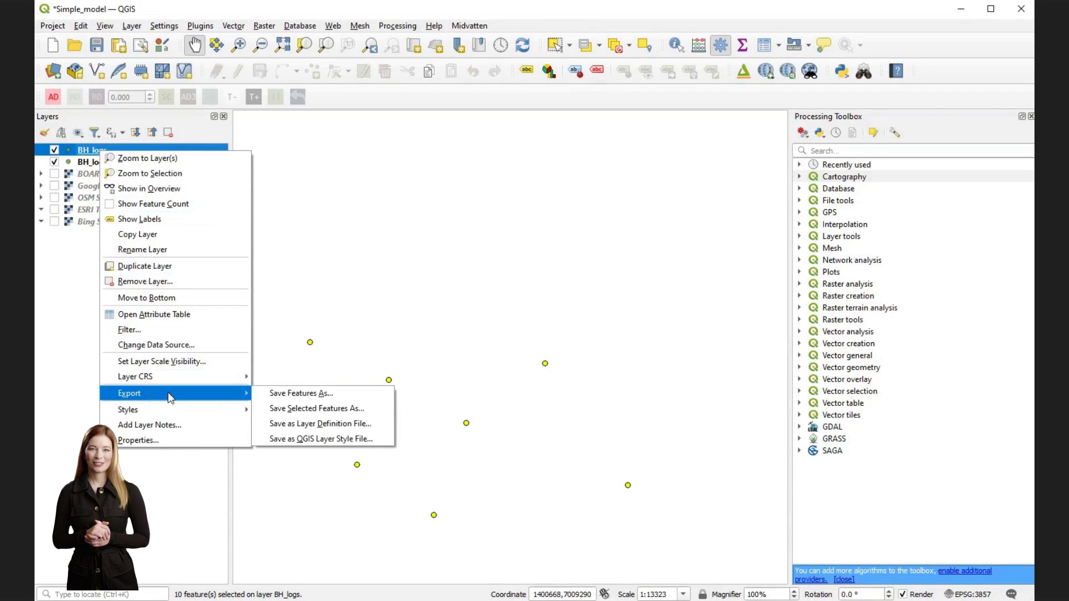
{"action": "left_click", "coordinate": [284, 409]}
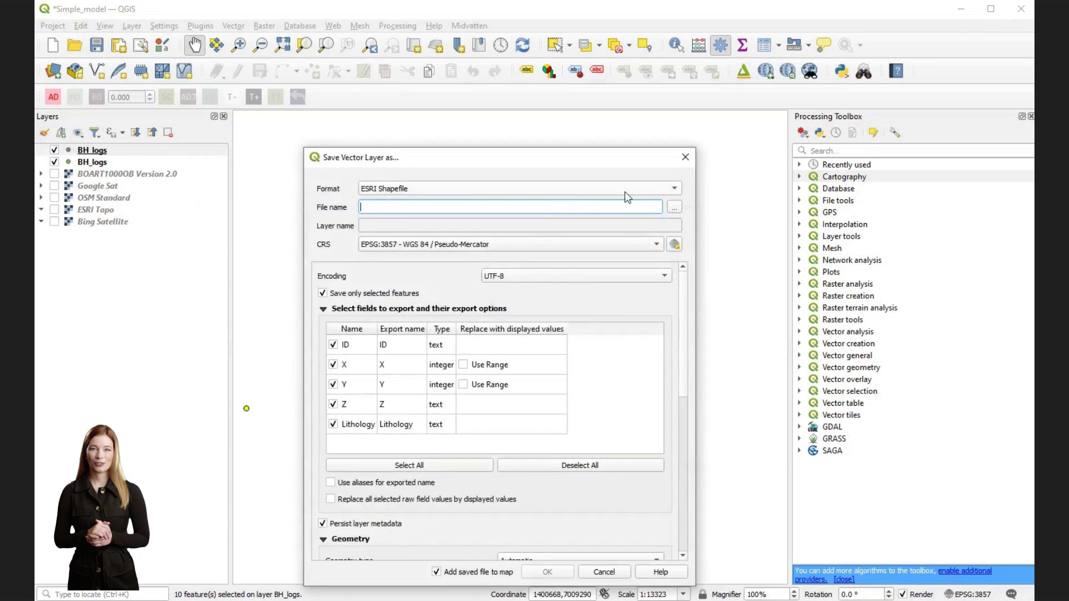
{"action": "left_click", "coordinate": [674, 208]}
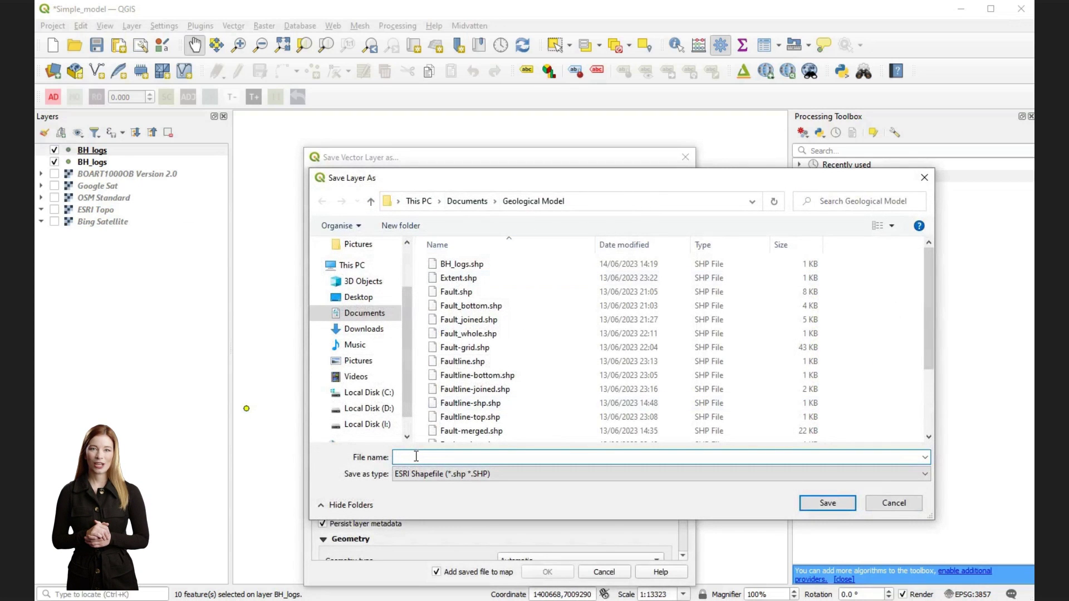
{"action": "type", "text": "Cre"}
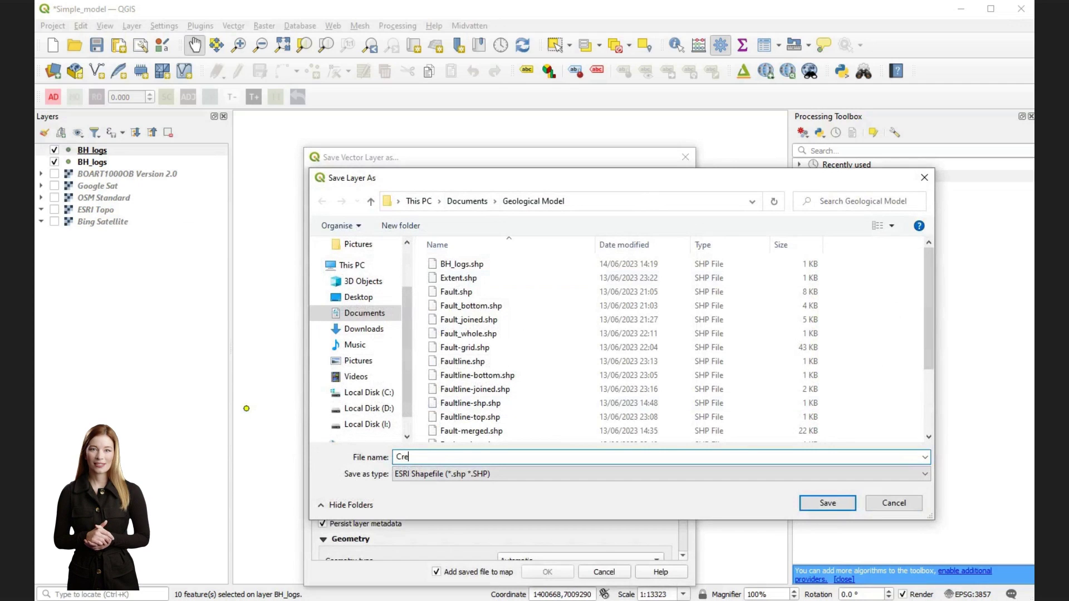
{"action": "type", "text": "tace"}
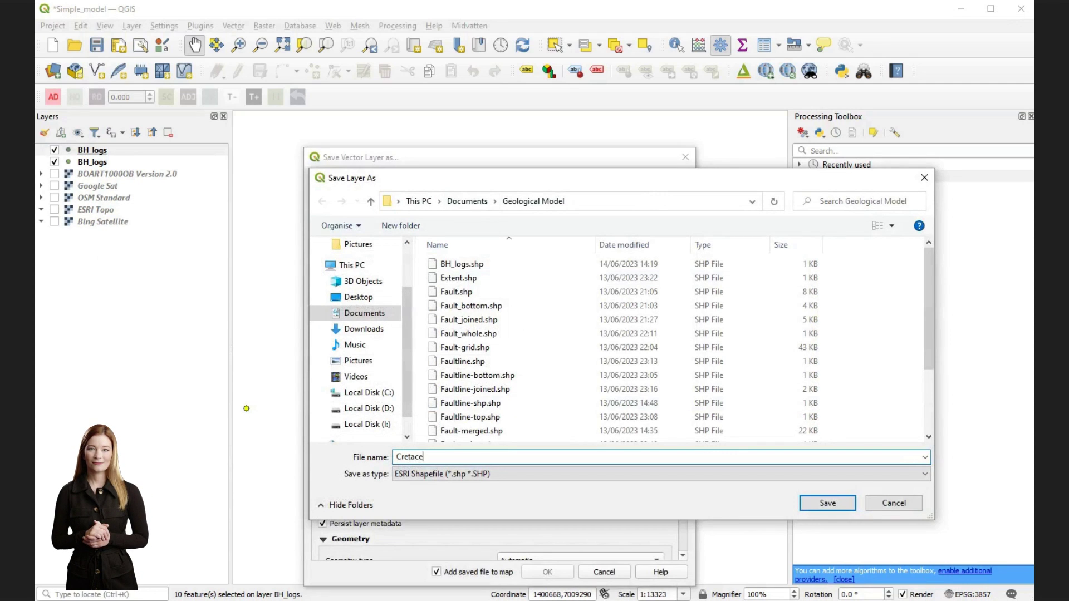
{"action": "type", "text": "ous"}
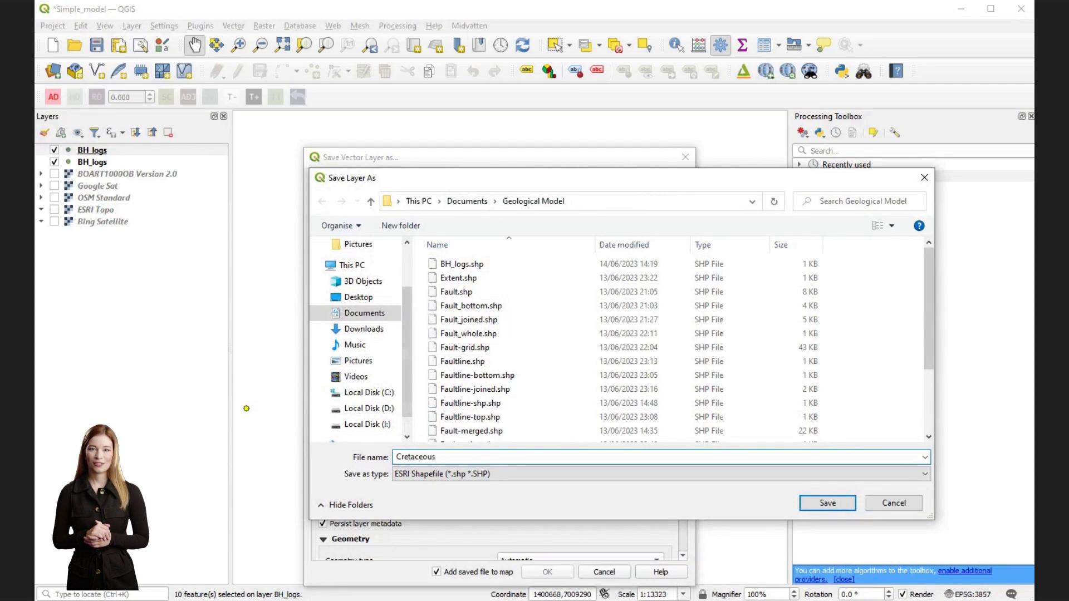
{"action": "left_click", "coordinate": [828, 503]}
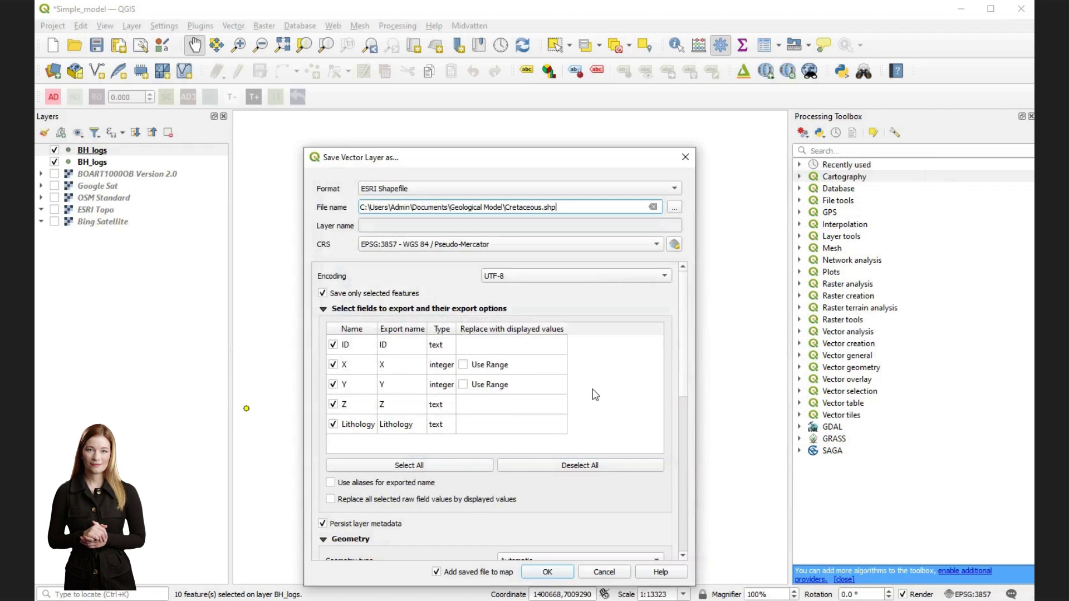
{"action": "scroll", "coordinate": [568, 367], "scroll_direction": "down", "scroll_amount": 5}
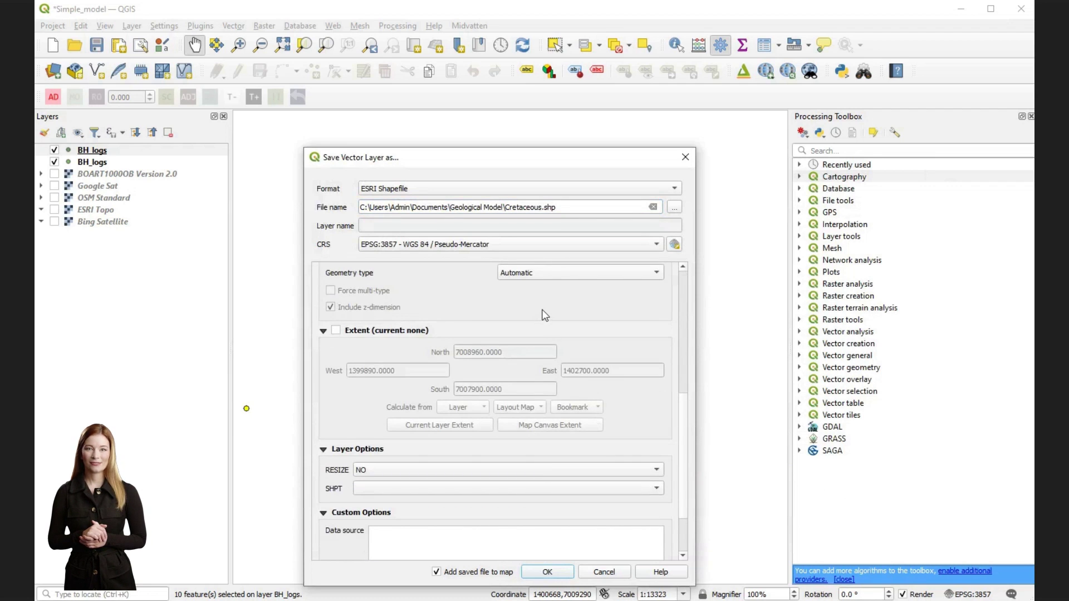
{"action": "key", "text": "Return"}
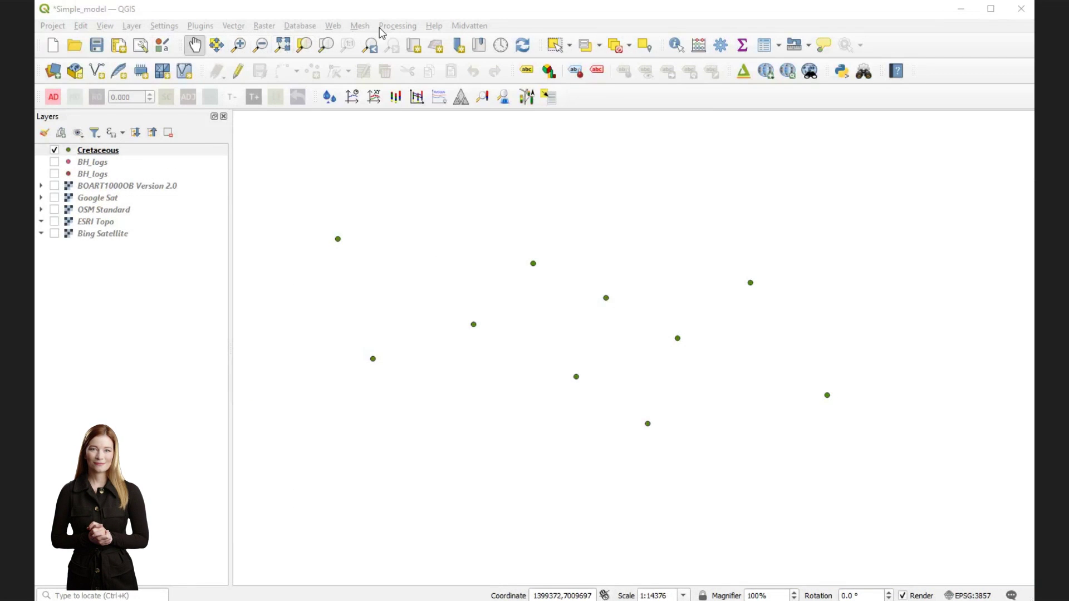
Set up IDW Interpolation with the Cretaceous layer's Z attribute as input.
{"action": "left_click", "coordinate": [397, 26]}
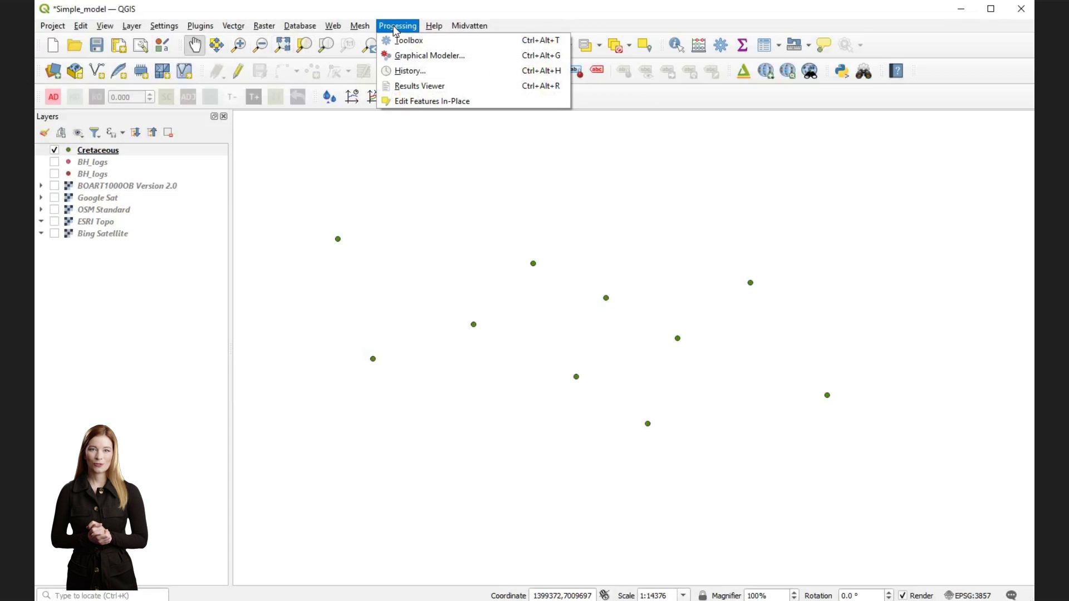
{"action": "left_click", "coordinate": [399, 39]}
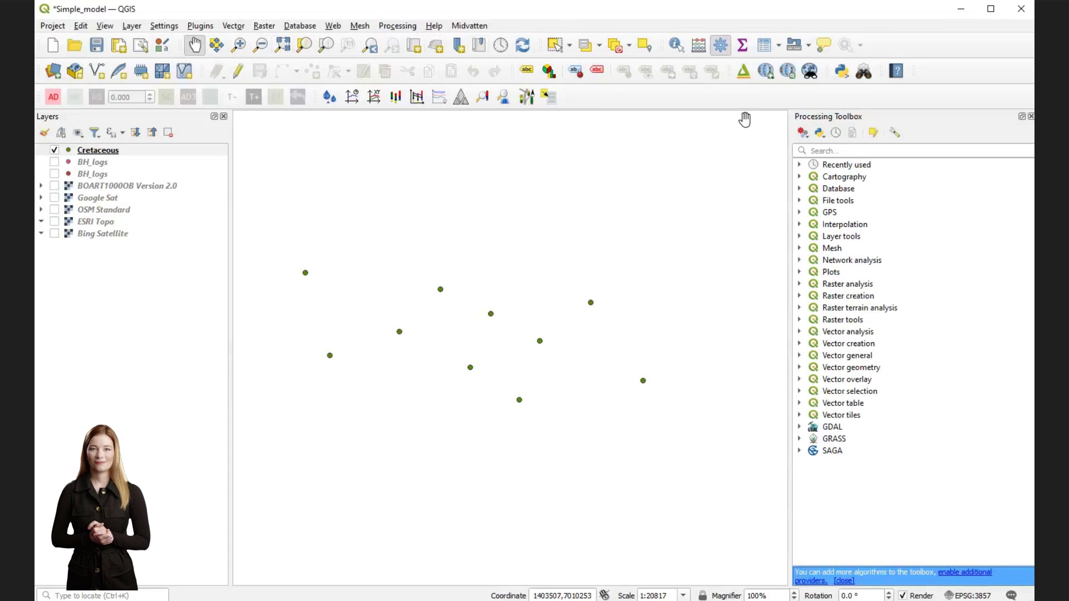
{"action": "left_click", "coordinate": [800, 225]}
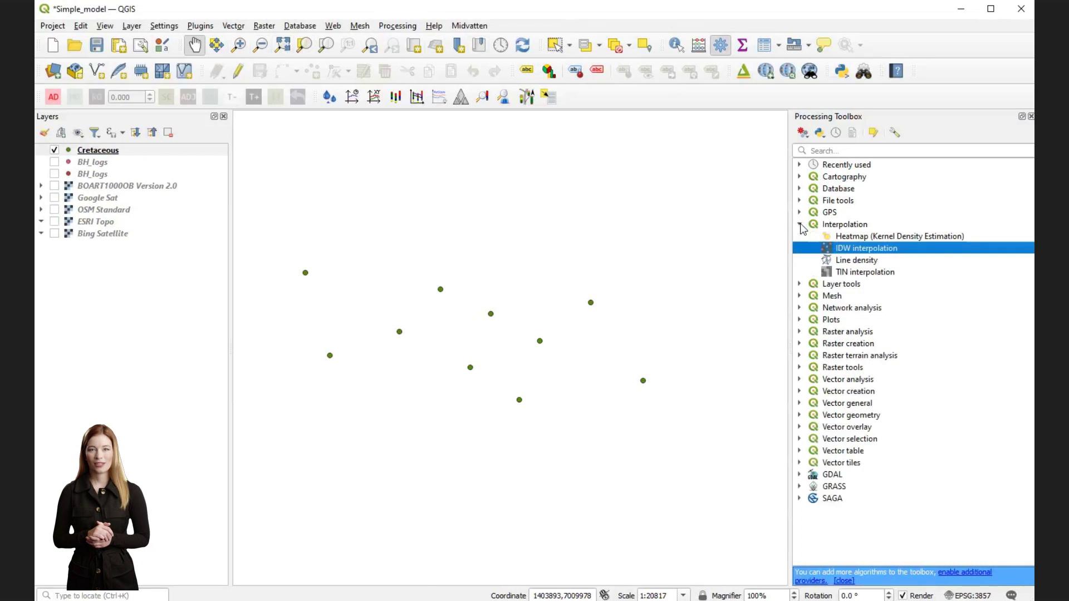
{"action": "double_click", "coordinate": [848, 249]}
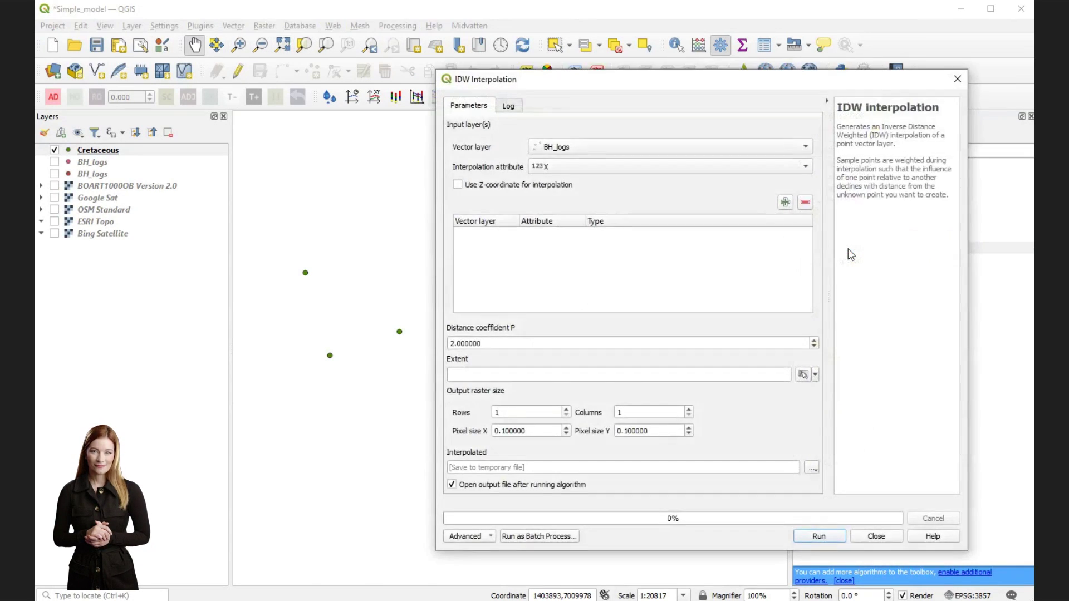
{"action": "left_click", "coordinate": [744, 146]}
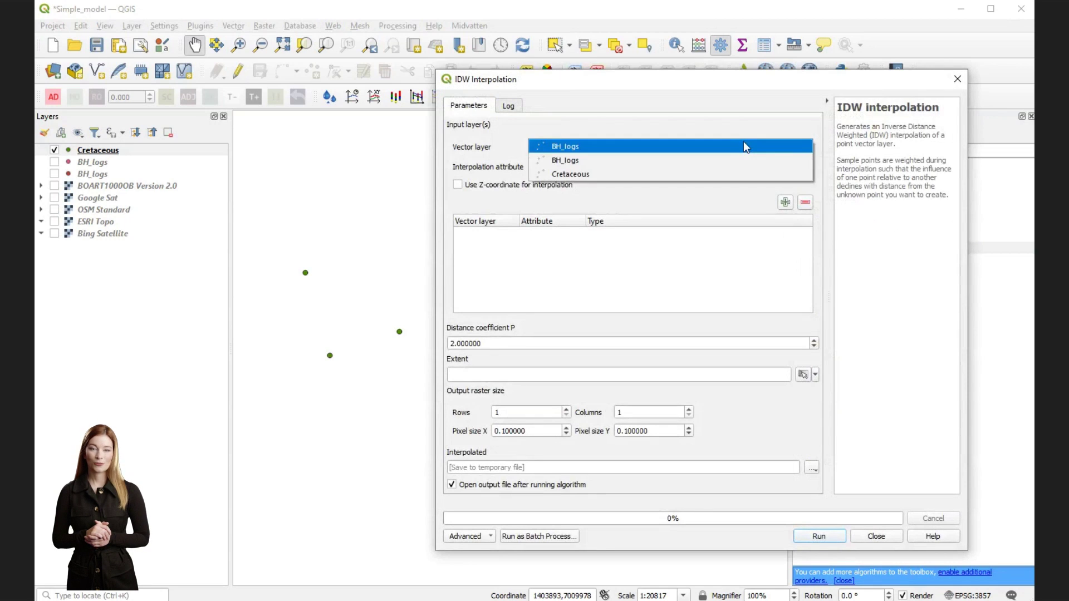
{"action": "left_click", "coordinate": [740, 173]}
{"action": "left_click", "coordinate": [740, 169]}
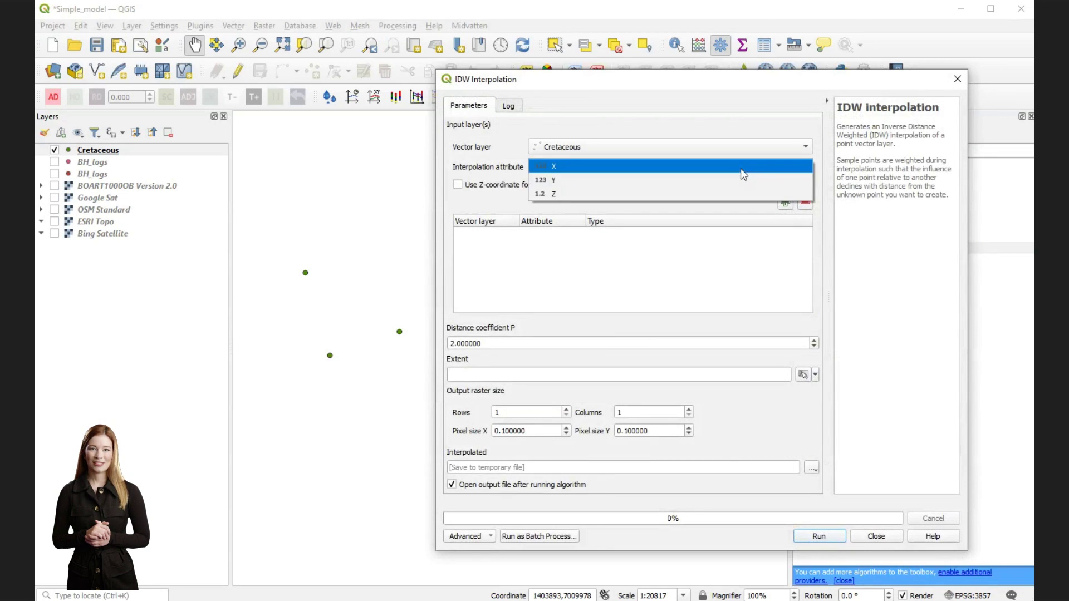
{"action": "left_click", "coordinate": [736, 191]}
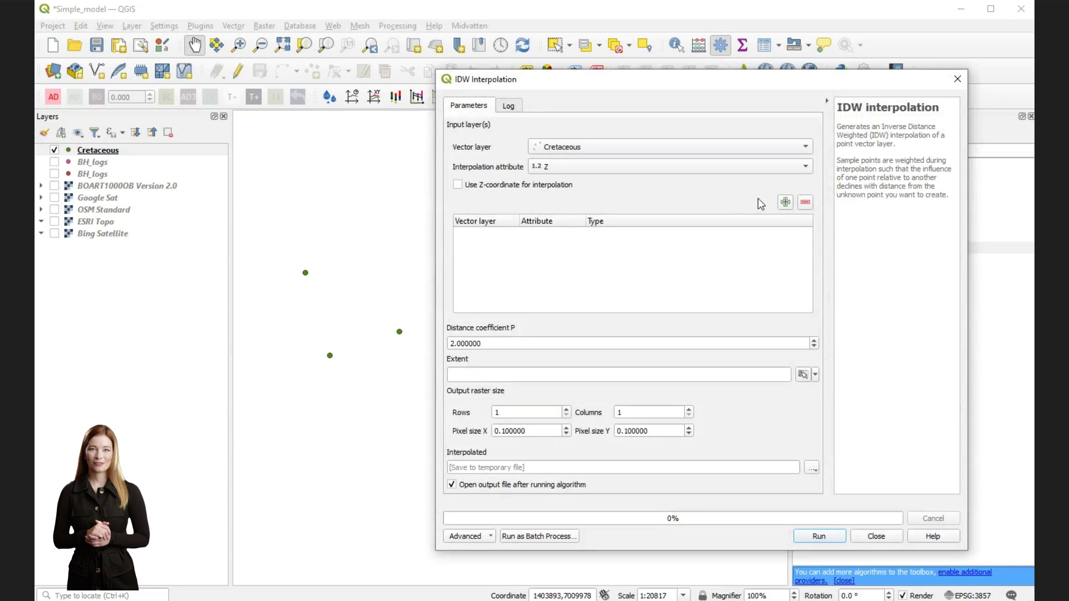
{"action": "left_click", "coordinate": [785, 202]}
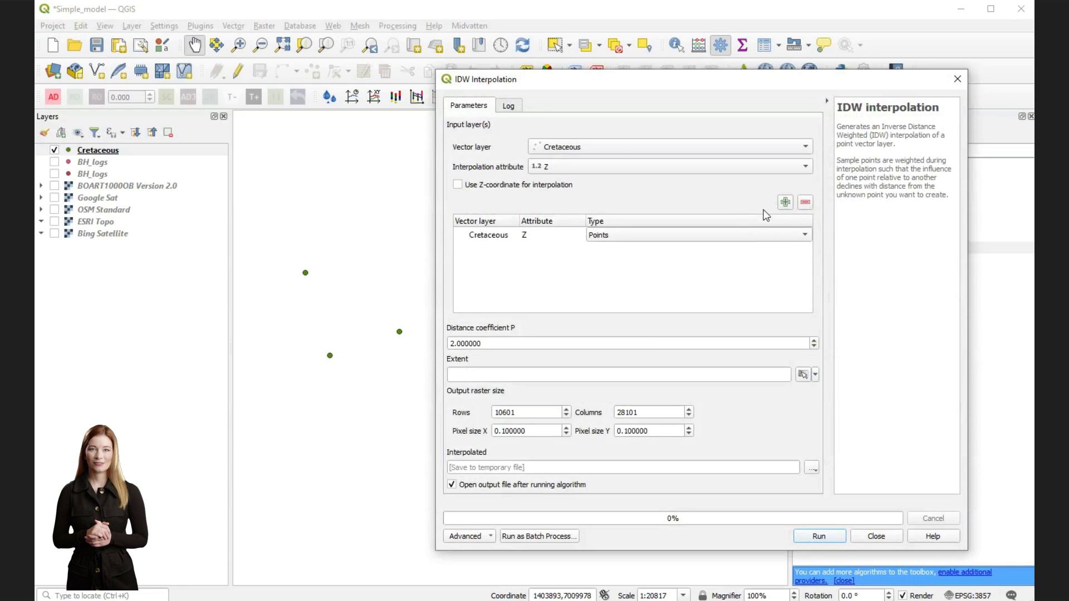
Take the extent from the Cretaceous layer, set pixel size to 1, and run.
{"action": "left_click", "coordinate": [816, 375]}
{"action": "mouse_move", "coordinate": [820, 395]}
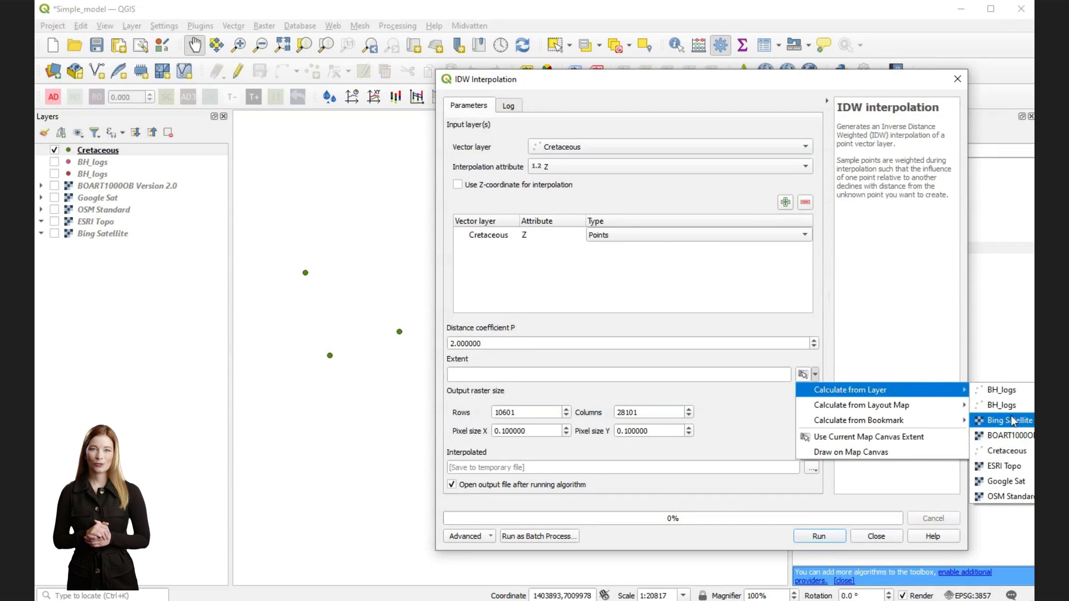
{"action": "left_click", "coordinate": [1009, 449]}
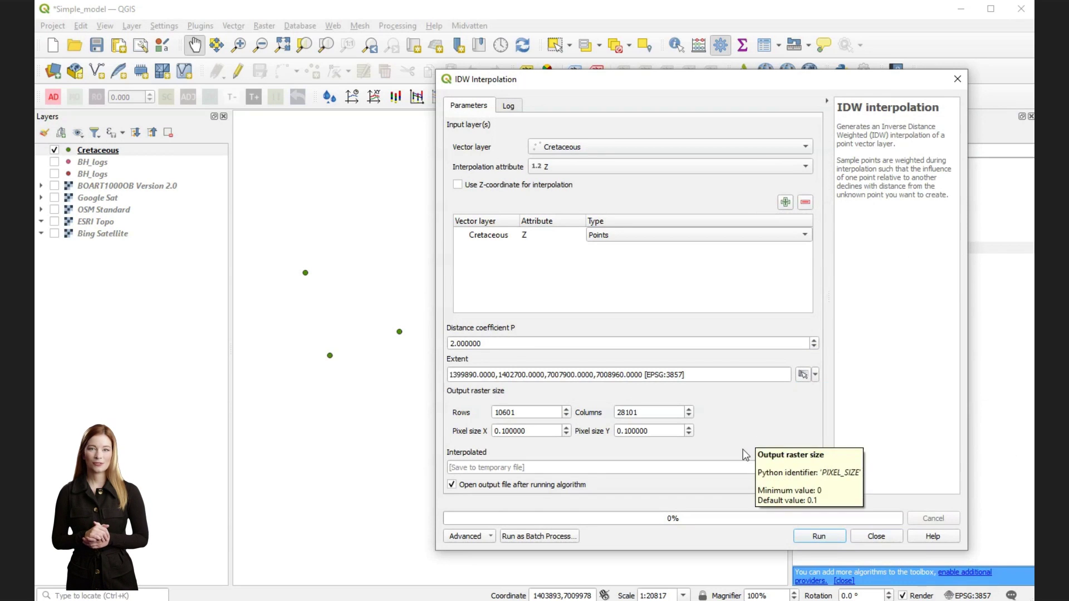
{"action": "double_click", "coordinate": [512, 431]}
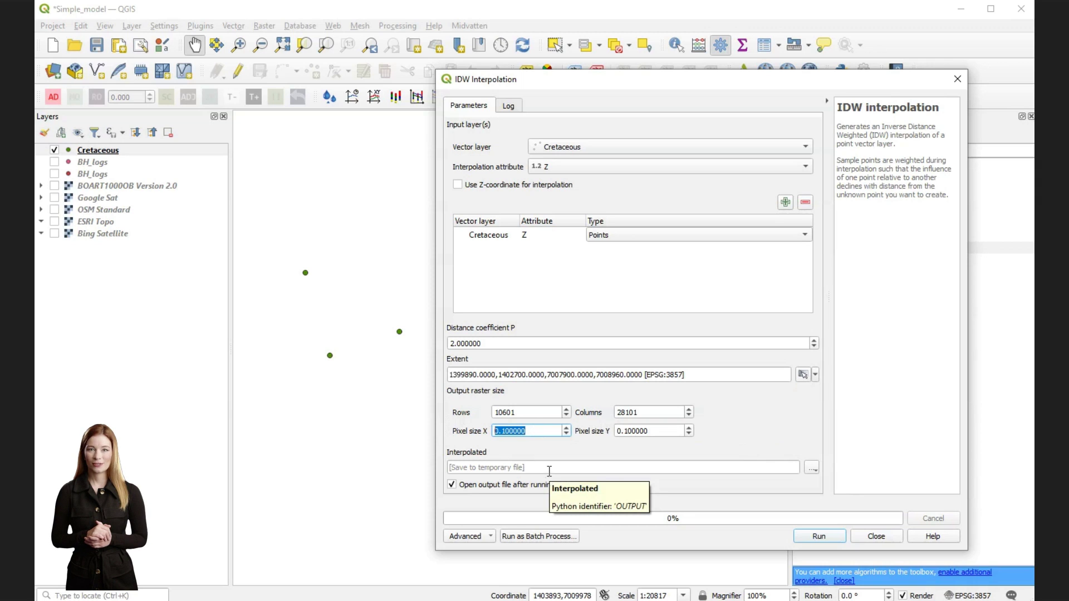
{"action": "type", "text": "1"}
{"action": "left_click", "coordinate": [768, 418]}
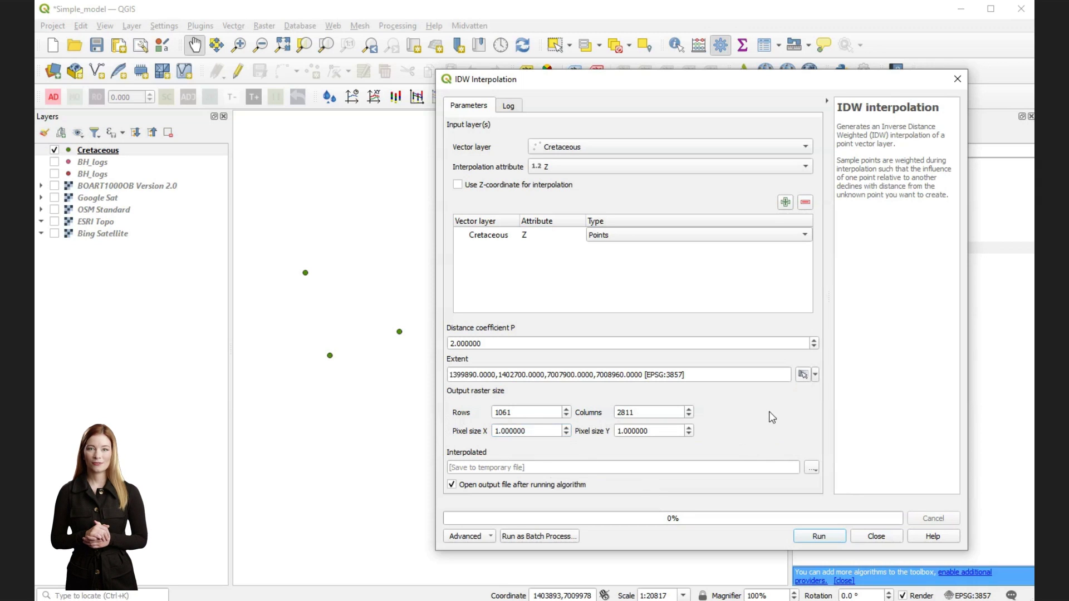
{"action": "left_click", "coordinate": [830, 537]}
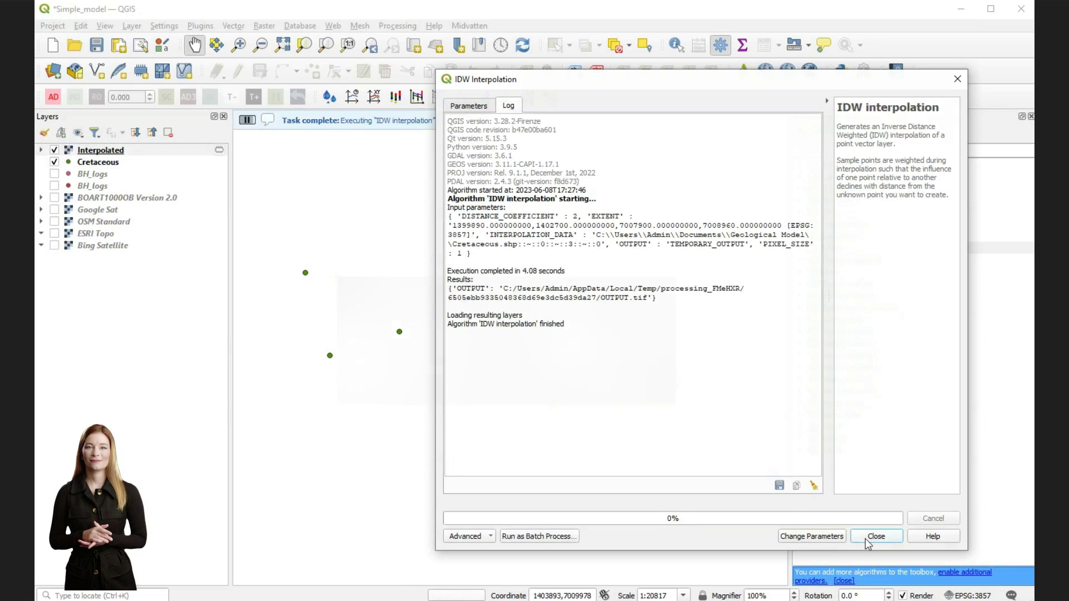
Close the IDW window and rename the Interpolated raster layer to 'Cretaceous'.
{"action": "left_click", "coordinate": [876, 536]}
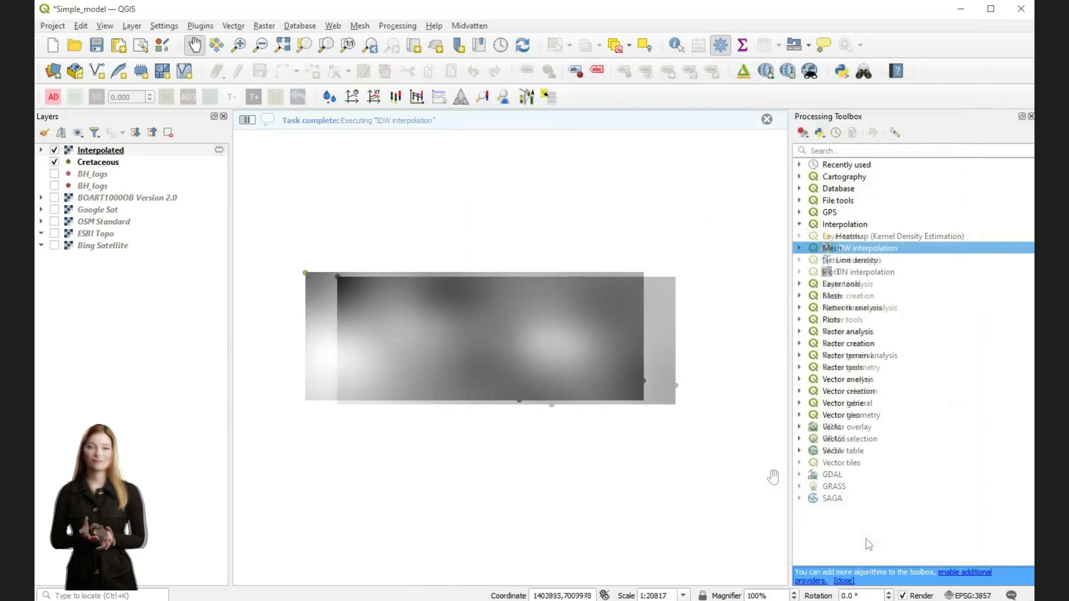
{"action": "right_click", "coordinate": [107, 155]}
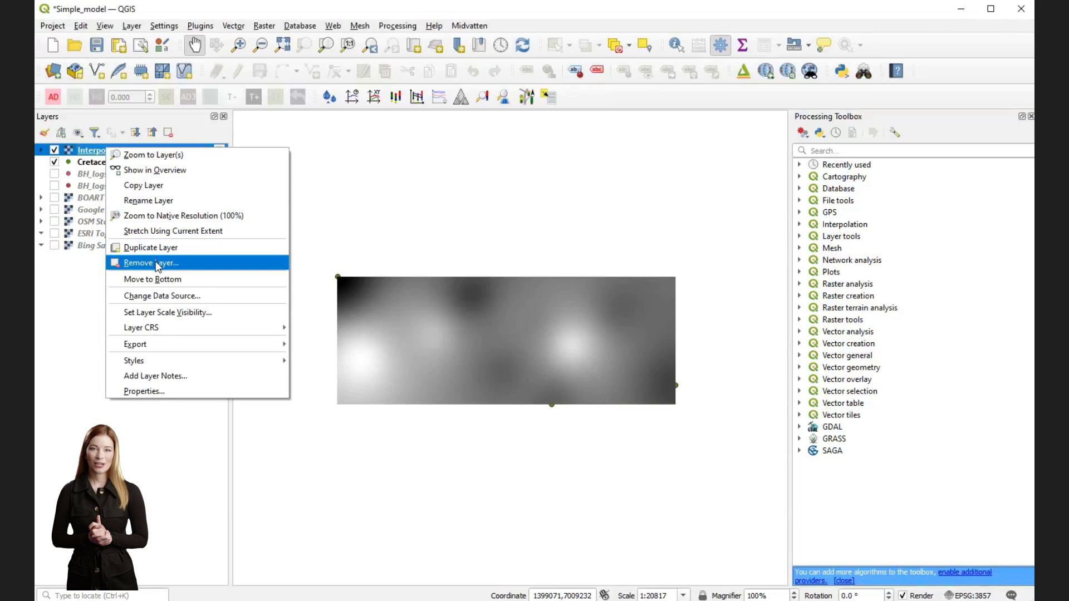
{"action": "left_click", "coordinate": [182, 201]}
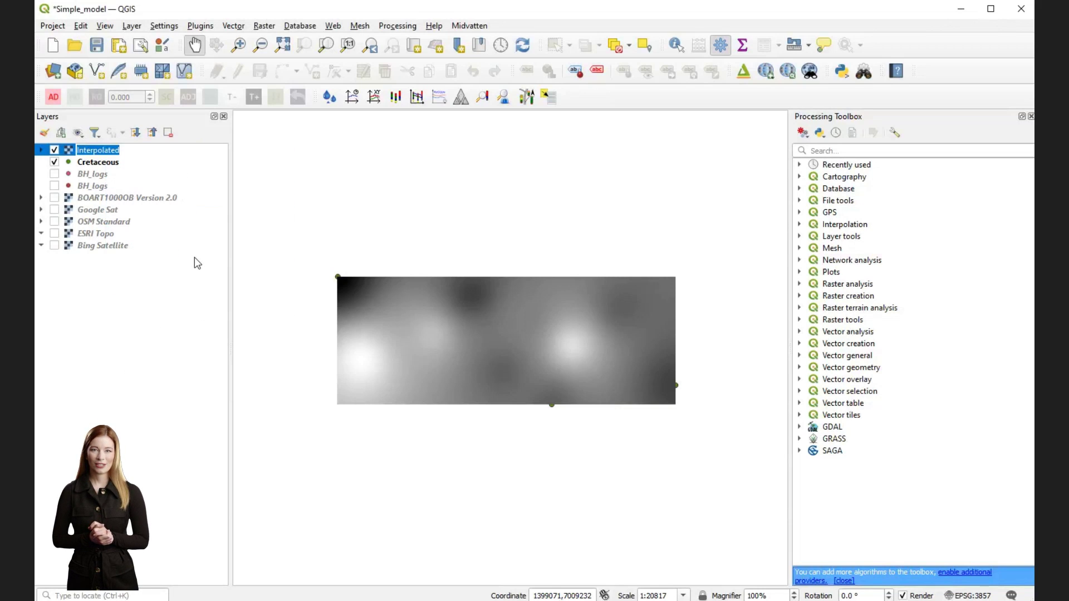
{"action": "type", "text": "C"}
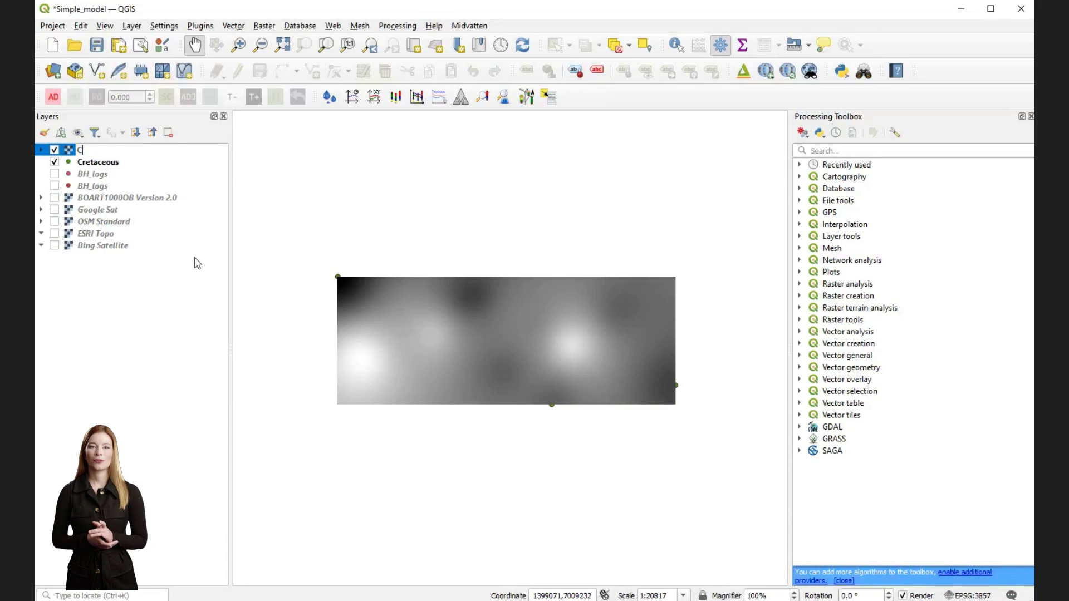
{"action": "type", "text": "retaceous"}
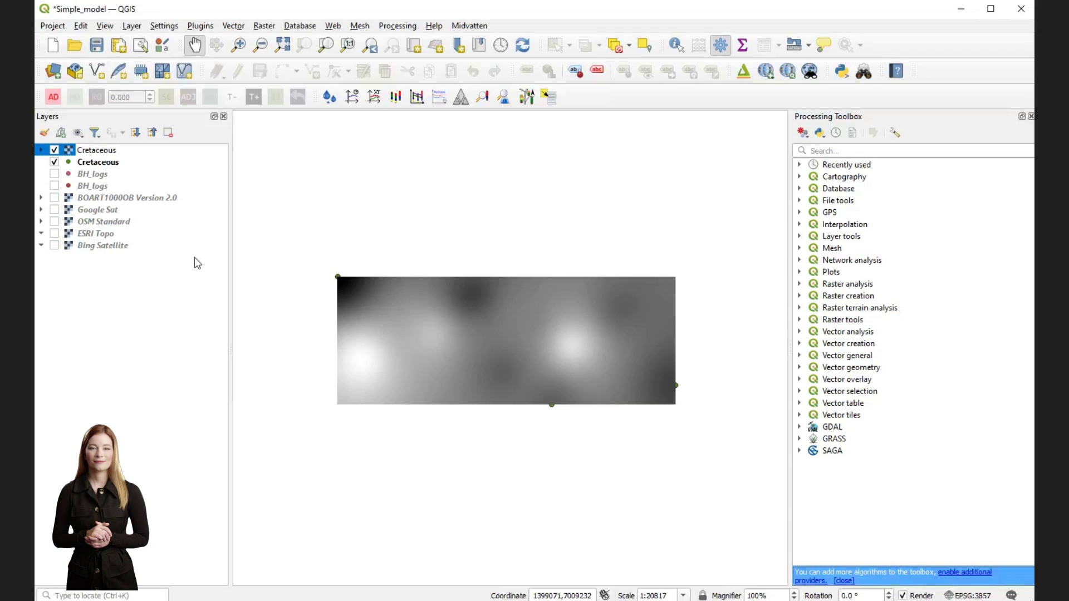
{"action": "key", "text": "Return"}
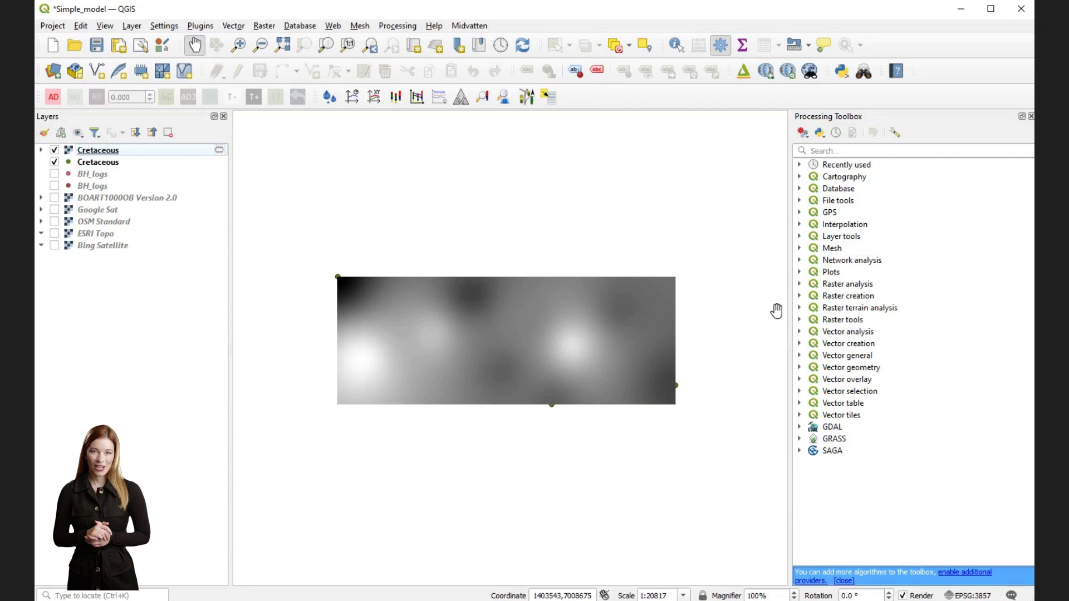
Run GDAL Contour on the Cretaceous raster with a contour interval of 1.
{"action": "left_click", "coordinate": [800, 427]}
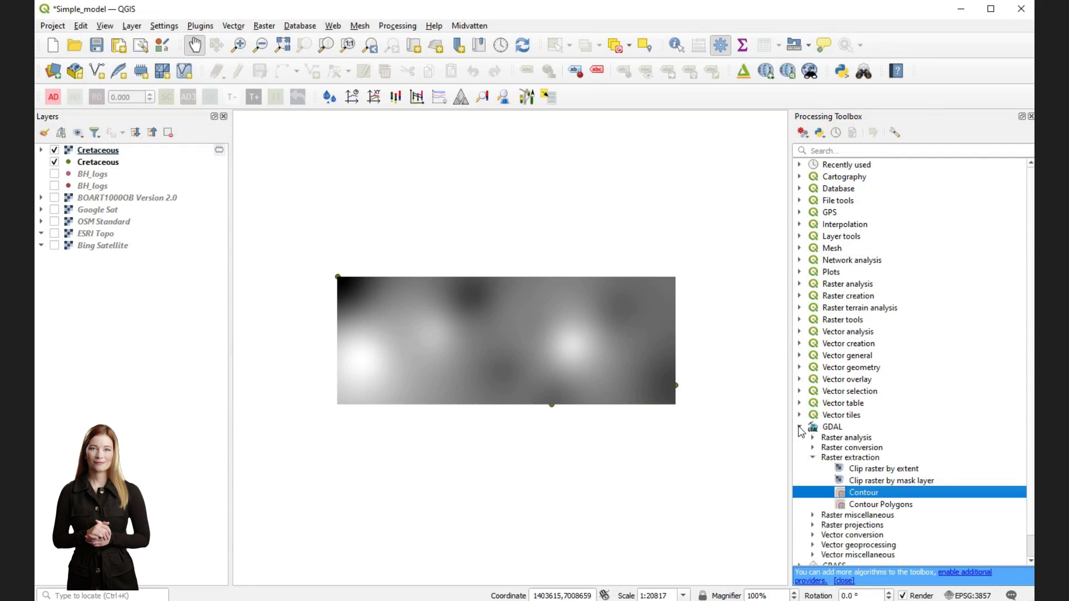
{"action": "double_click", "coordinate": [863, 495]}
{"action": "left_click_drag", "start_coordinate": [796, 225], "coordinate": [643, 114]}
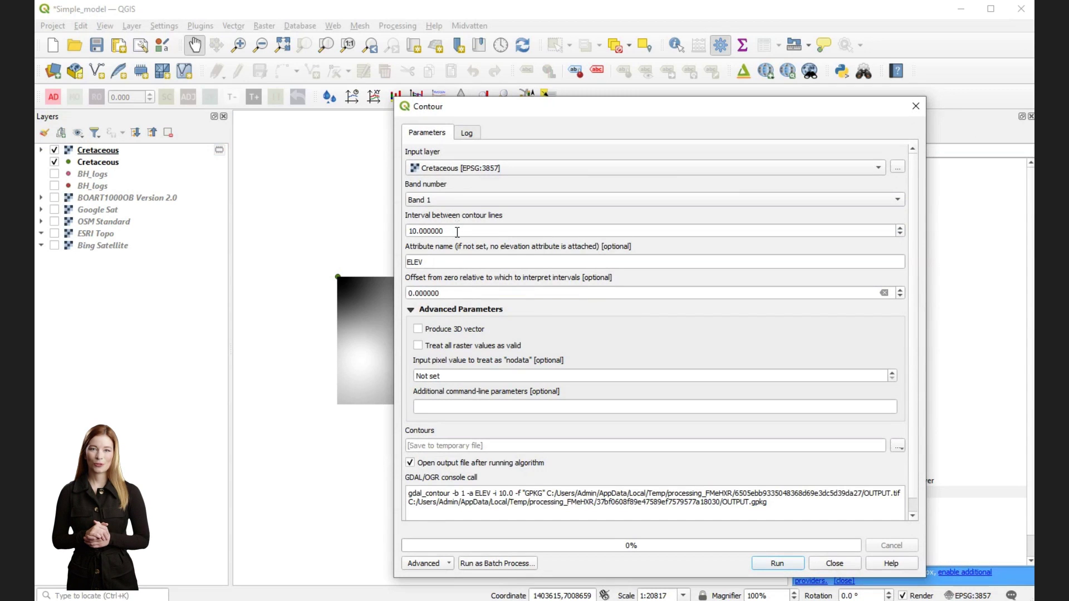
{"action": "left_click_drag", "start_coordinate": [457, 232], "coordinate": [404, 229]}
{"action": "type", "text": "1"}
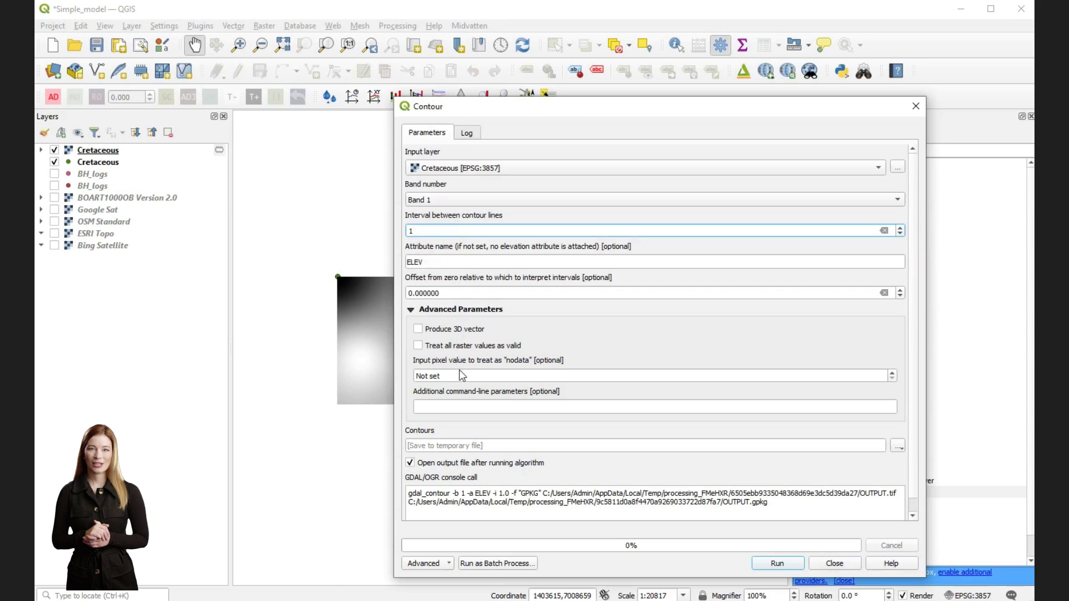
{"action": "left_click", "coordinate": [780, 563]}
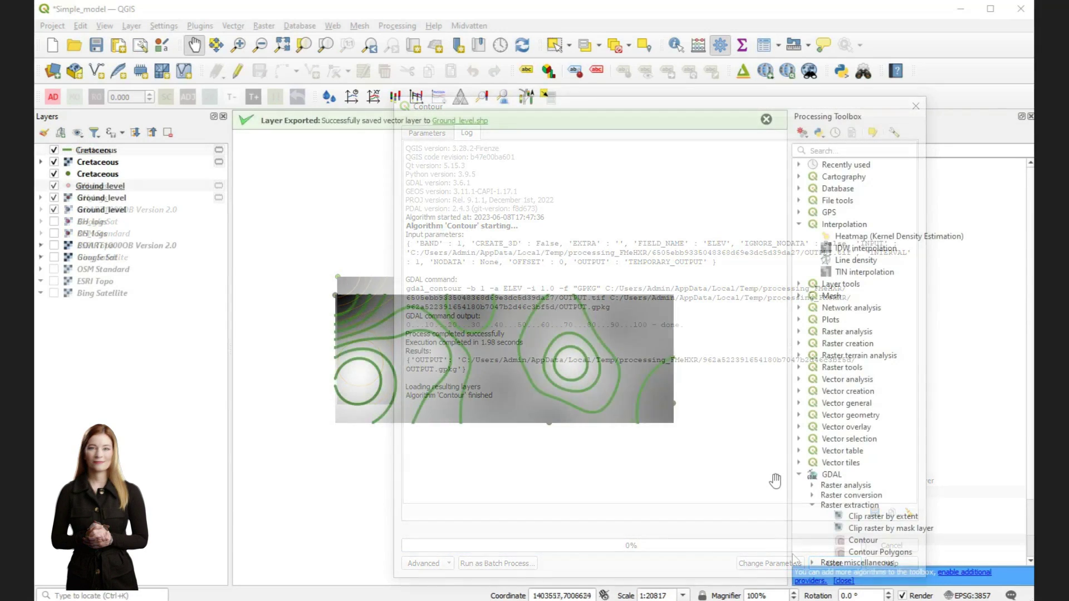
In Qgis2threejs, show Cretaceous and Ground_level points and set Cretaceous altitude to z.
{"action": "left_click", "coordinate": [743, 72]}
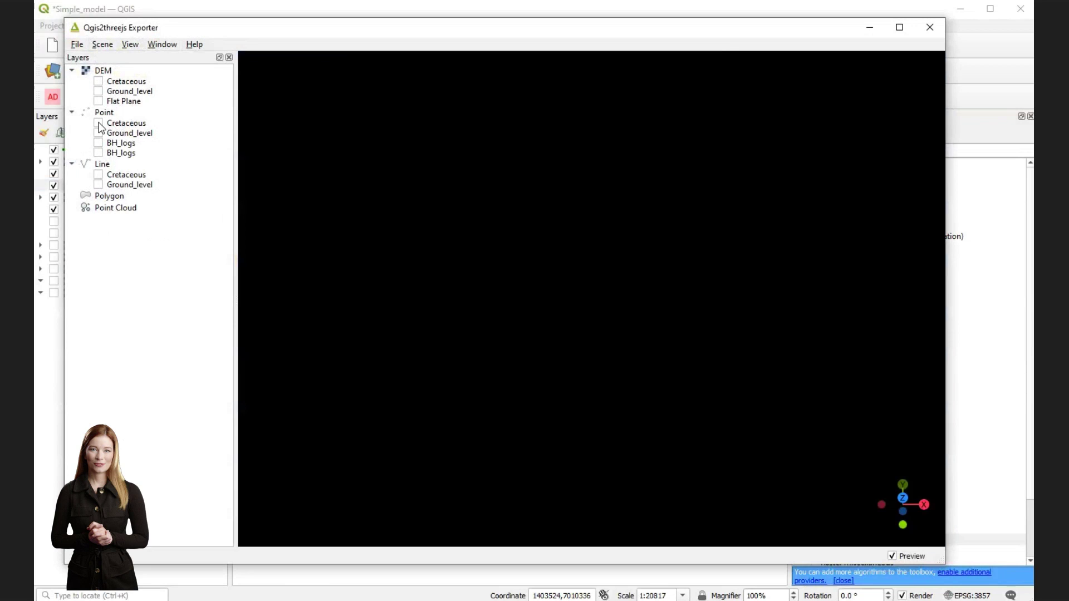
{"action": "left_click", "coordinate": [99, 124]}
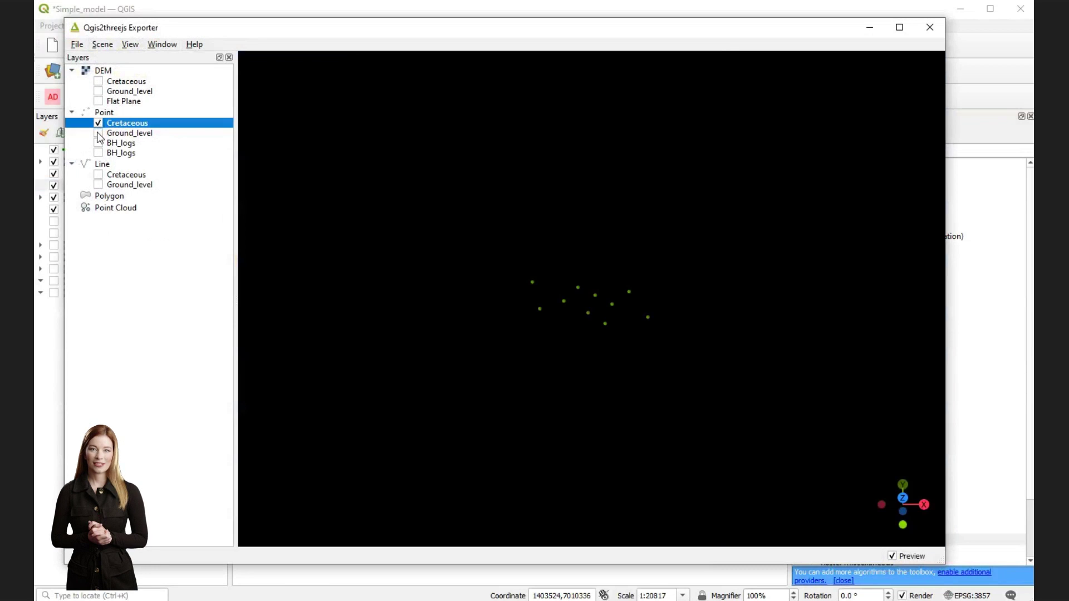
{"action": "left_click", "coordinate": [98, 133]}
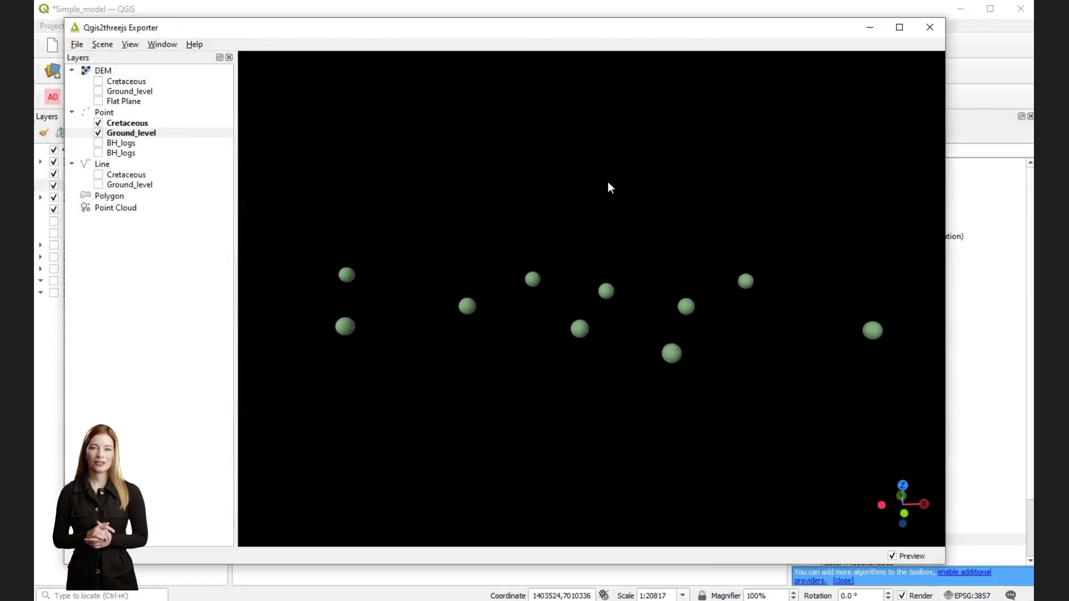
{"action": "right_click", "coordinate": [137, 120]}
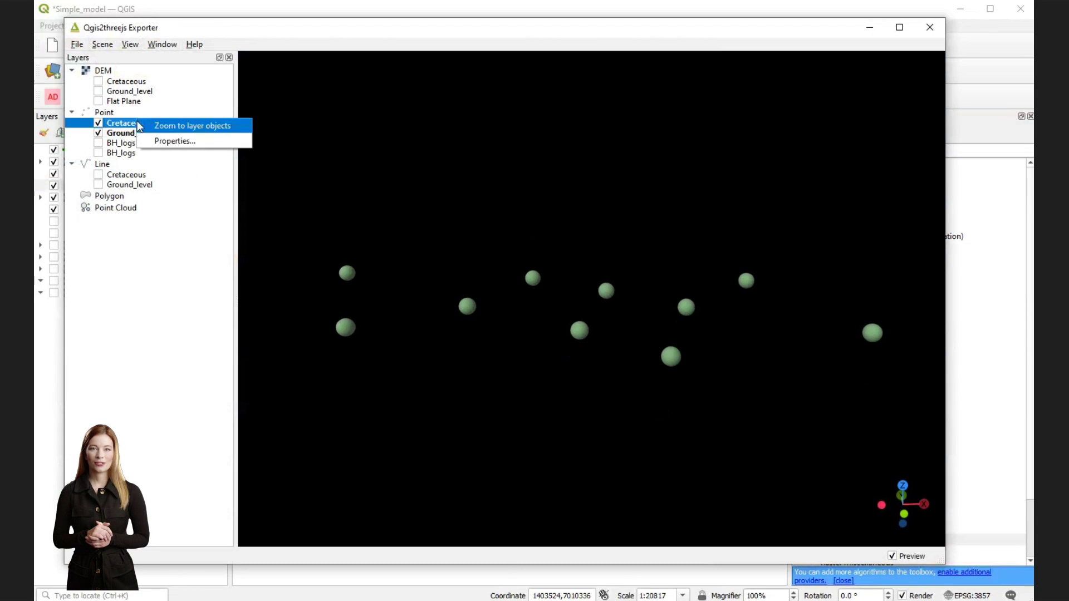
{"action": "left_click", "coordinate": [167, 141]}
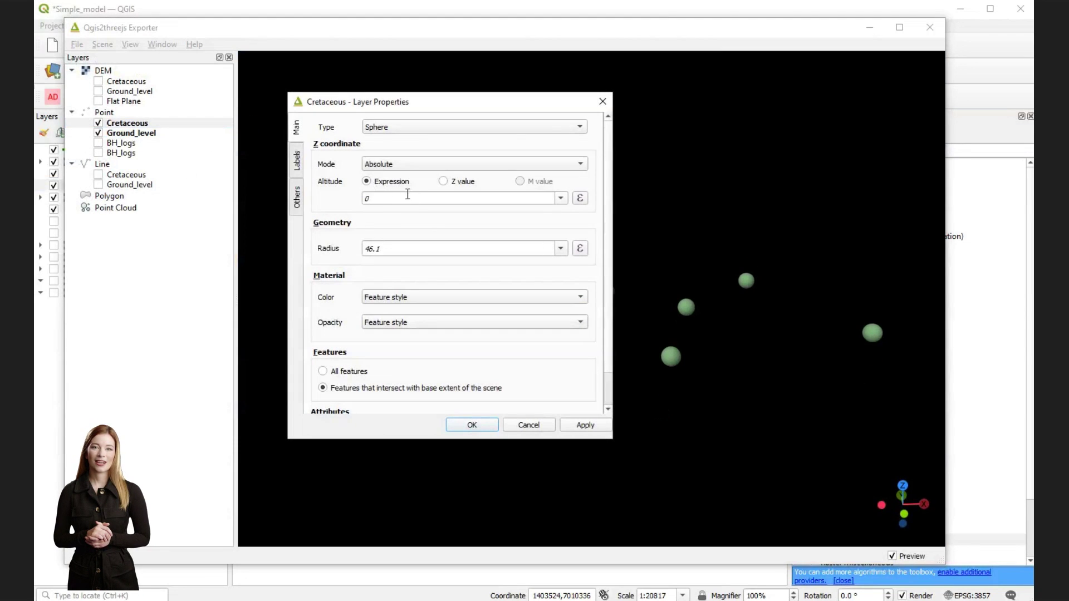
{"action": "left_click", "coordinate": [562, 198]}
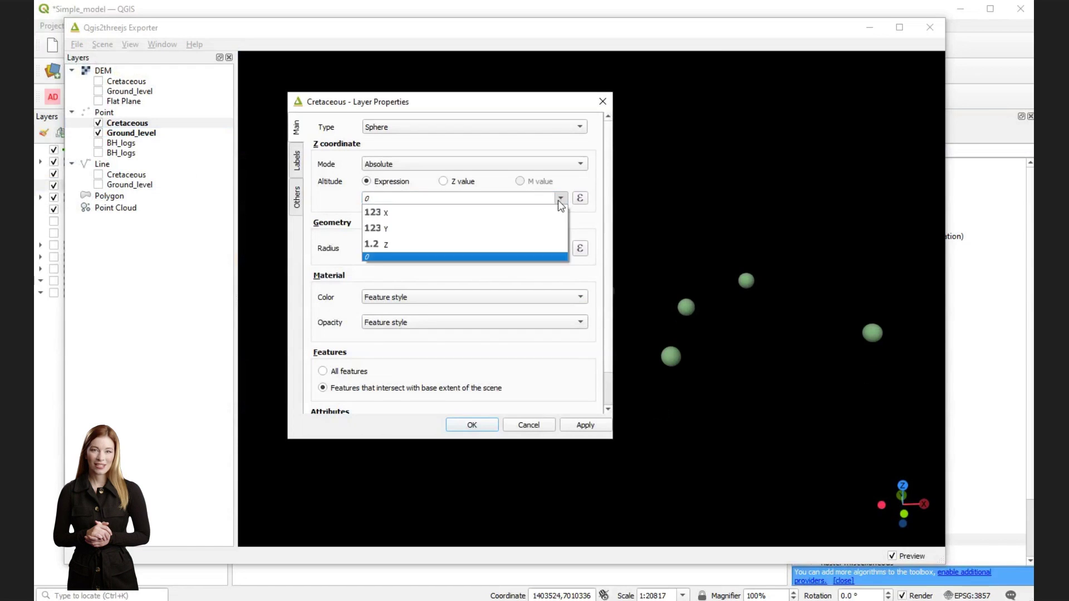
{"action": "left_click", "coordinate": [503, 241]}
{"action": "left_click", "coordinate": [599, 425]}
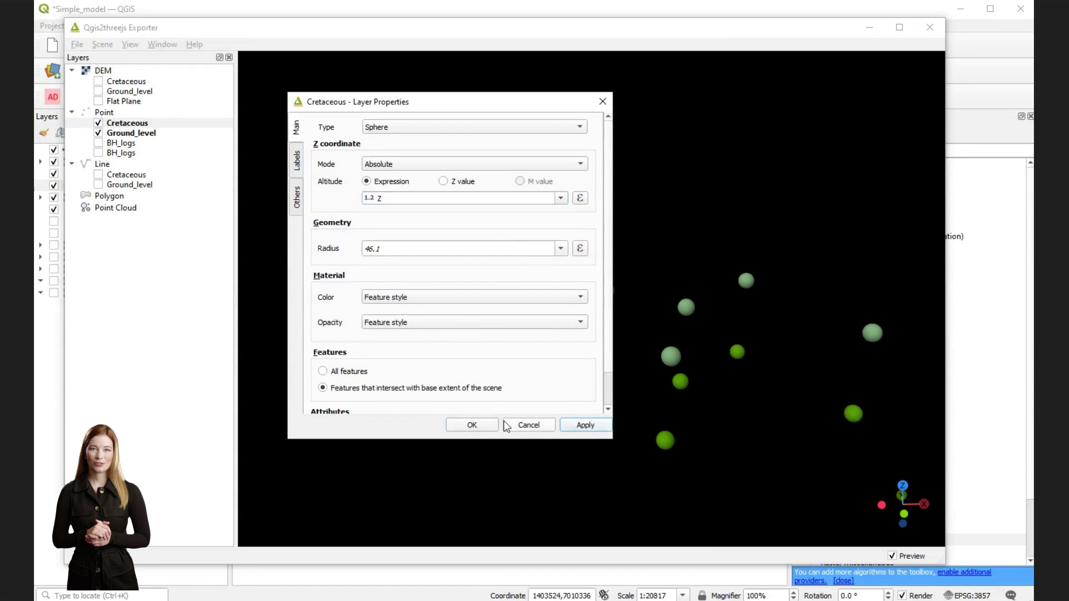
{"action": "left_click", "coordinate": [472, 425]}
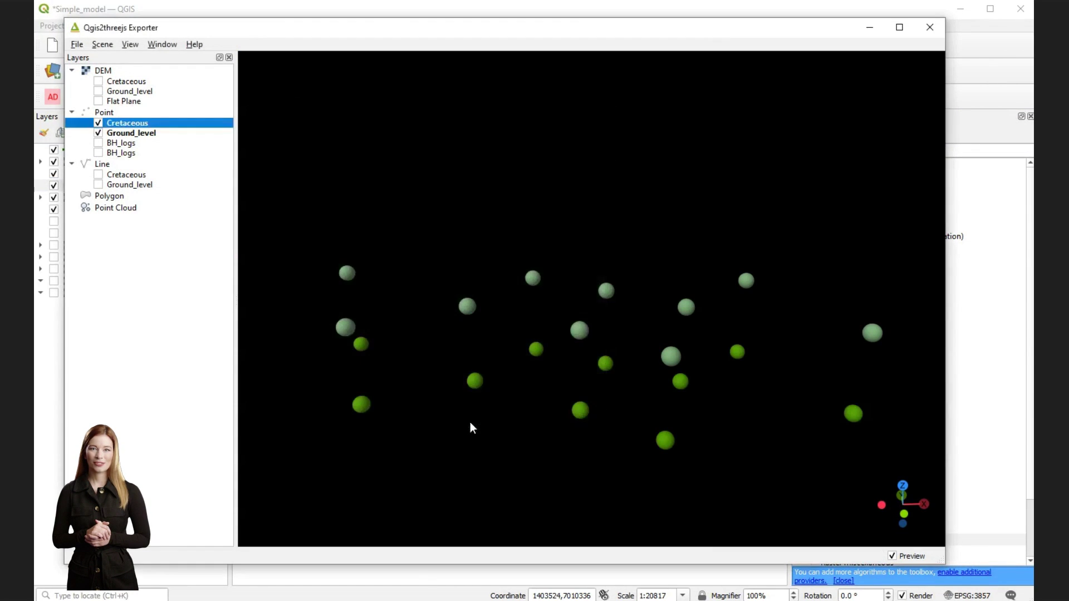
Set the Ground_level point layer's altitude expression to z.
{"action": "right_click", "coordinate": [136, 135]}
{"action": "left_click", "coordinate": [184, 158]}
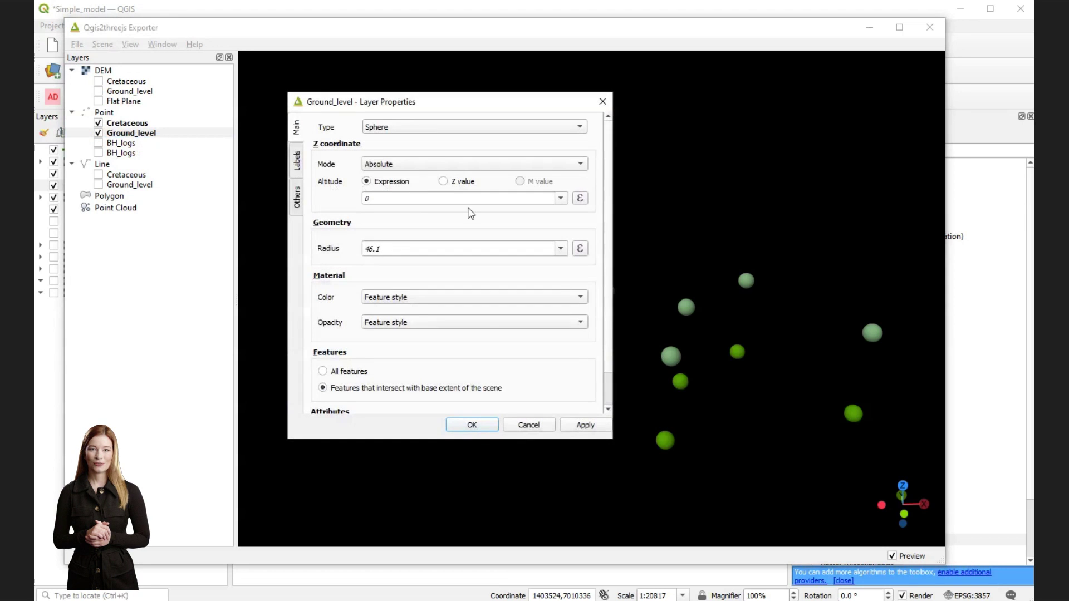
{"action": "left_click", "coordinate": [561, 198]}
{"action": "left_click", "coordinate": [527, 245]}
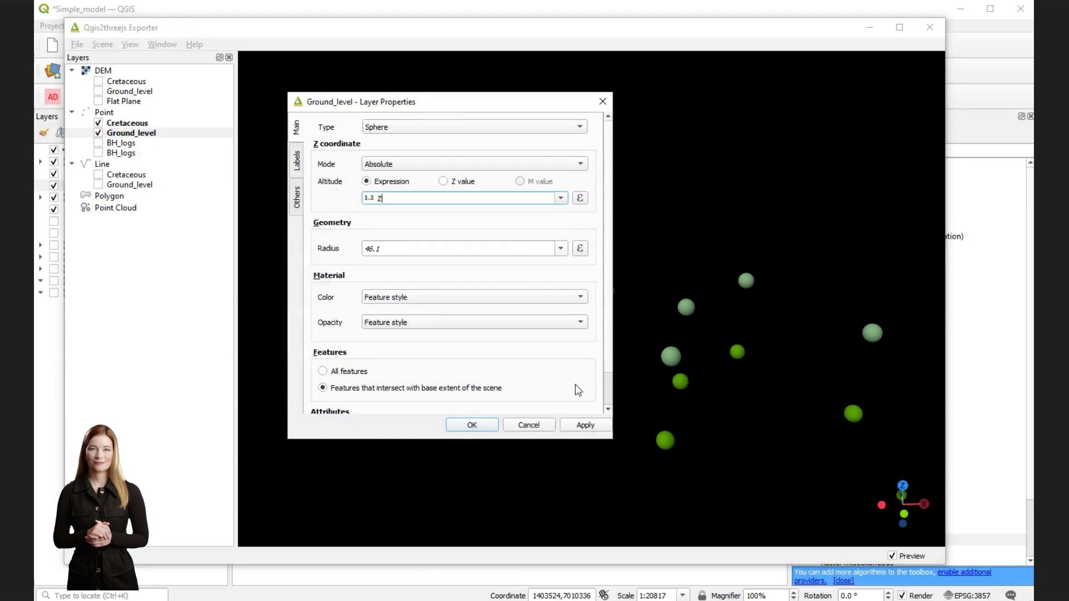
{"action": "left_click", "coordinate": [584, 426]}
{"action": "left_click", "coordinate": [471, 423]}
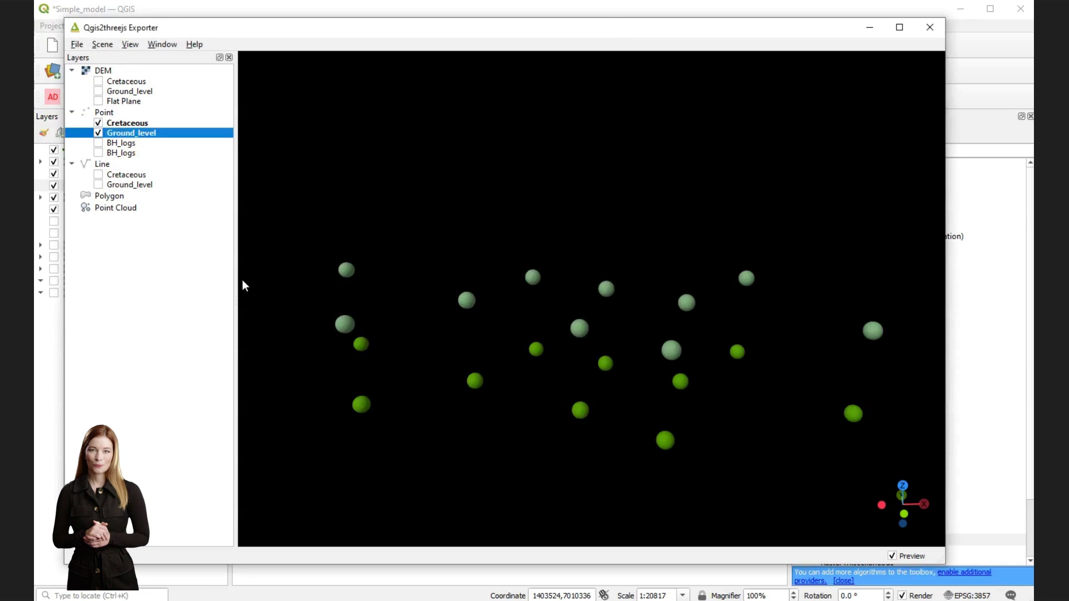
Show the Cretaceous contour lines and set their altitude expression to the ELEV field.
{"action": "left_click", "coordinate": [99, 175]}
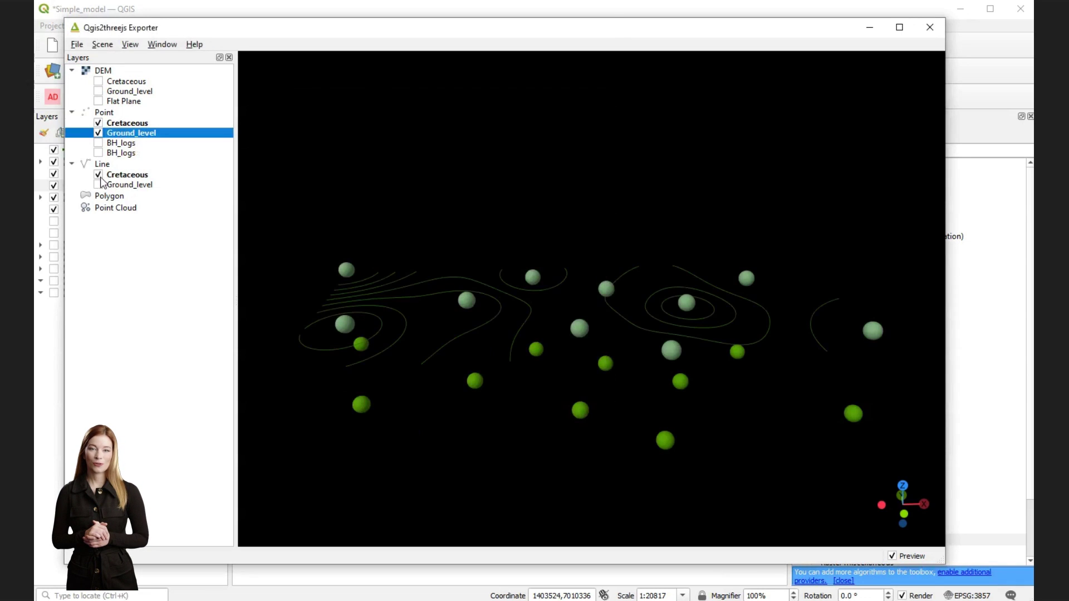
{"action": "right_click", "coordinate": [141, 178]}
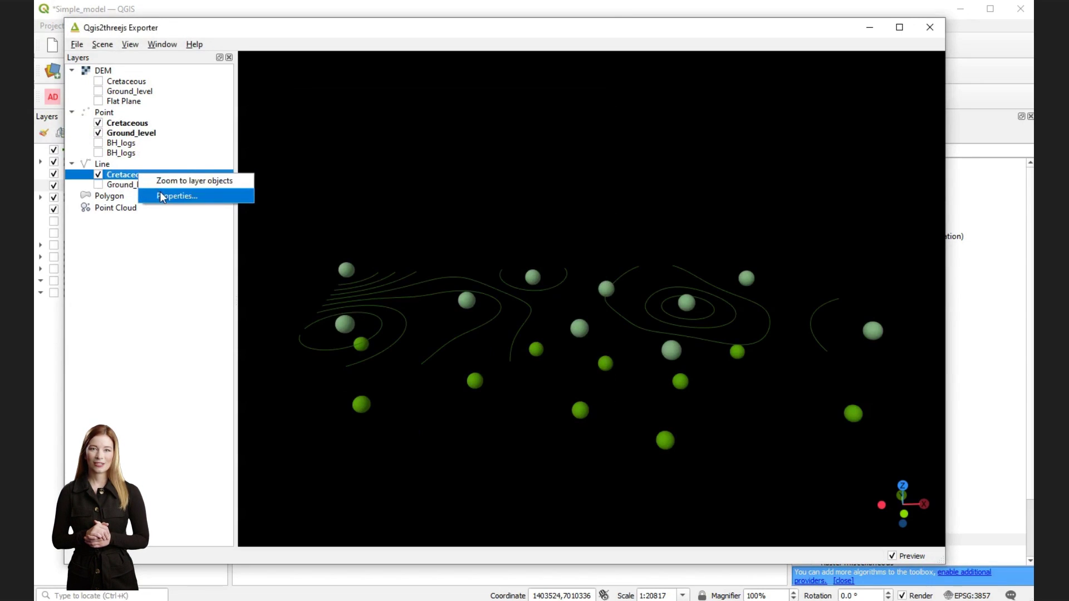
{"action": "left_click", "coordinate": [159, 193]}
{"action": "left_click", "coordinate": [561, 199]}
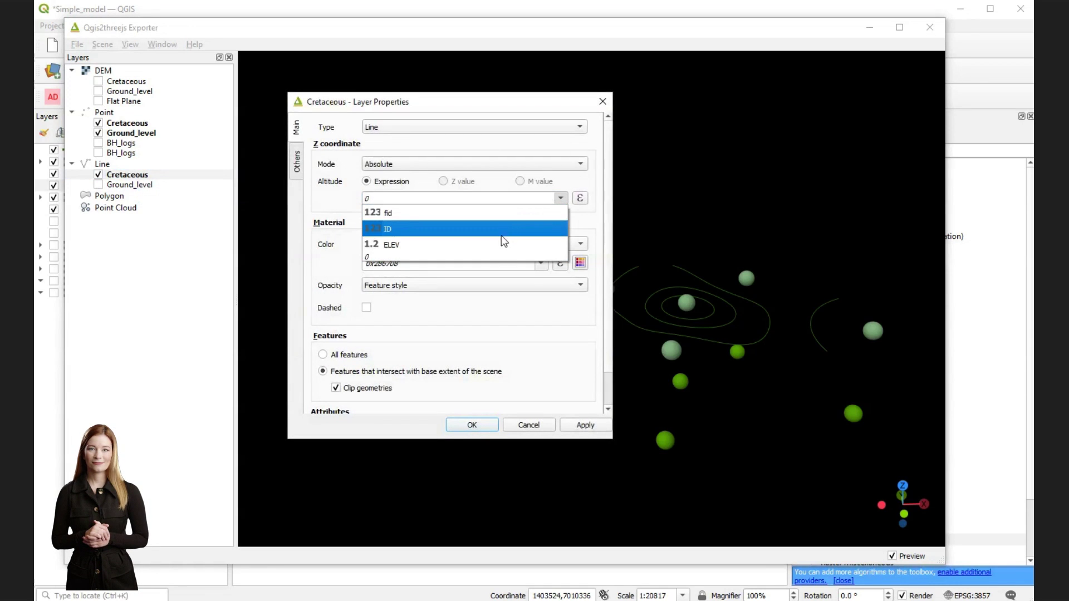
{"action": "left_click", "coordinate": [504, 246]}
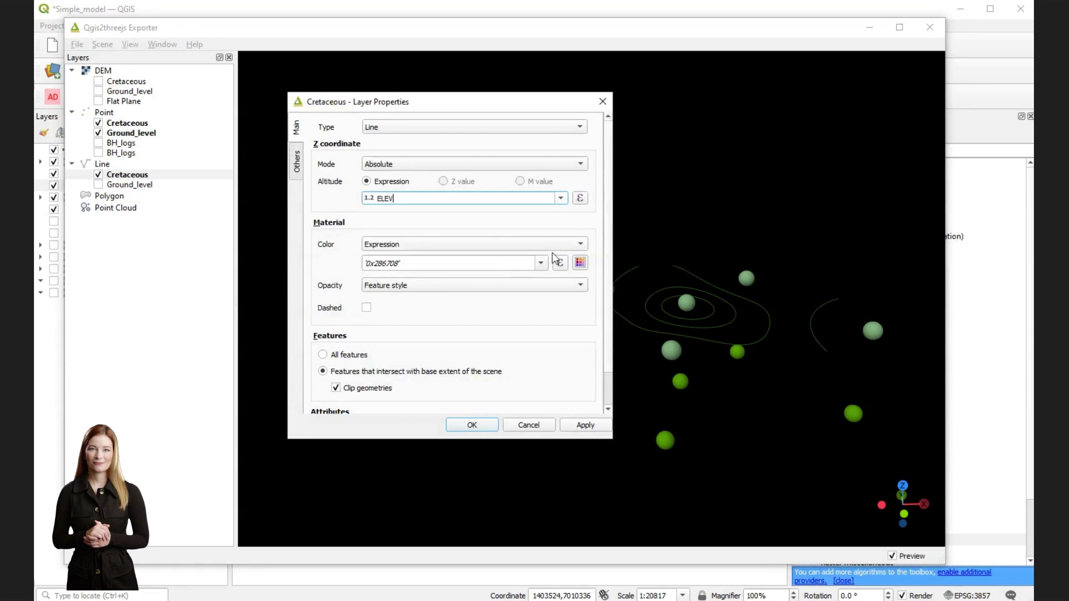
{"action": "left_click", "coordinate": [582, 426]}
{"action": "left_click", "coordinate": [472, 425]}
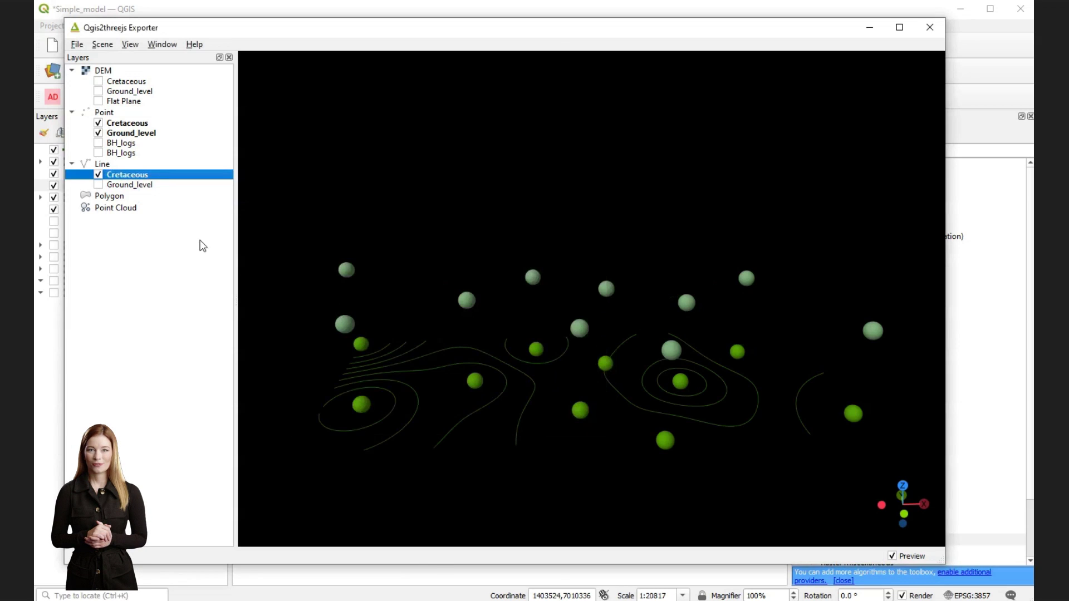
Set the Ground_level contour lines' altitude expression to the ELEV field.
{"action": "right_click", "coordinate": [124, 187]}
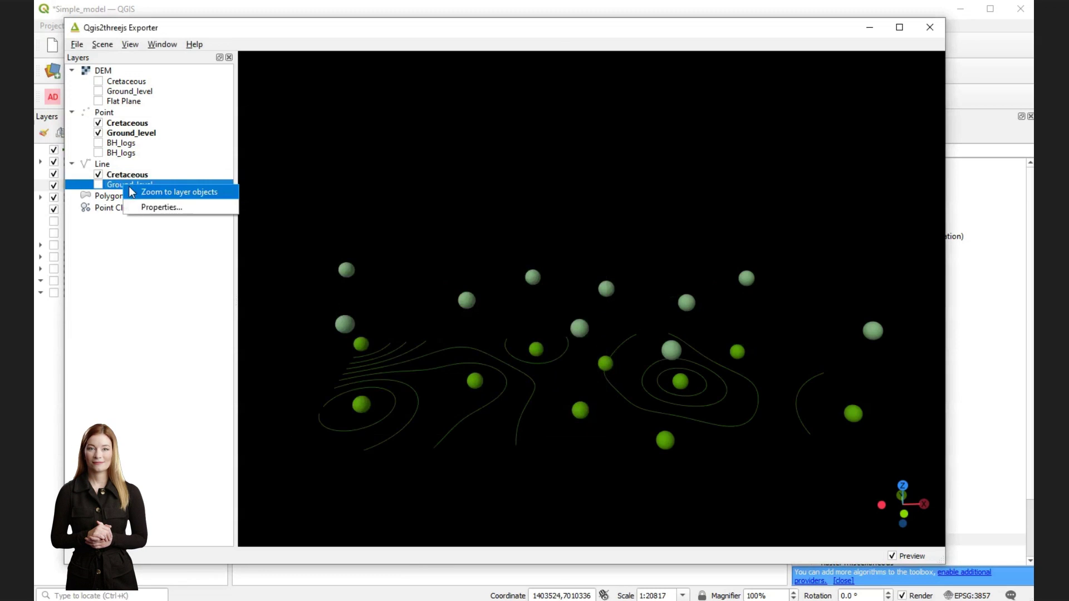
{"action": "left_click", "coordinate": [160, 208]}
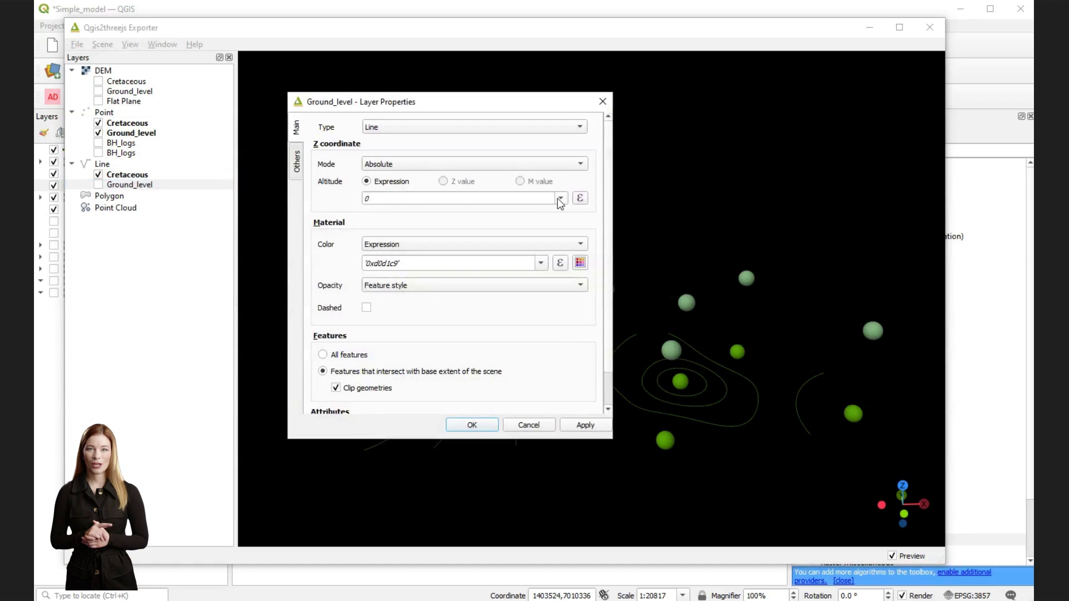
{"action": "left_click", "coordinate": [560, 199]}
{"action": "left_click", "coordinate": [486, 245]}
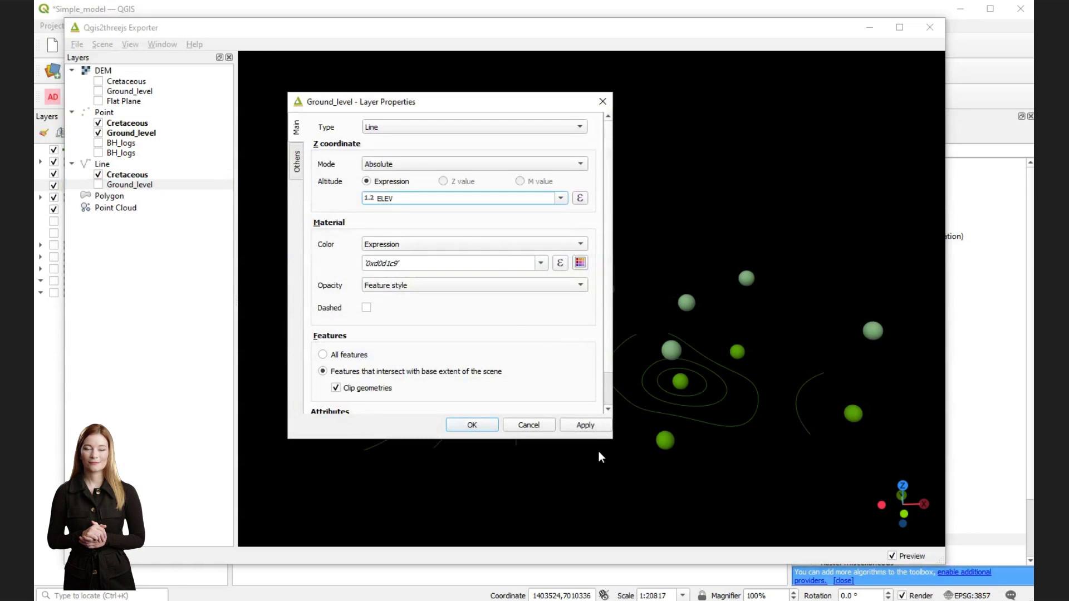
{"action": "left_click", "coordinate": [587, 424]}
{"action": "left_click", "coordinate": [472, 425]}
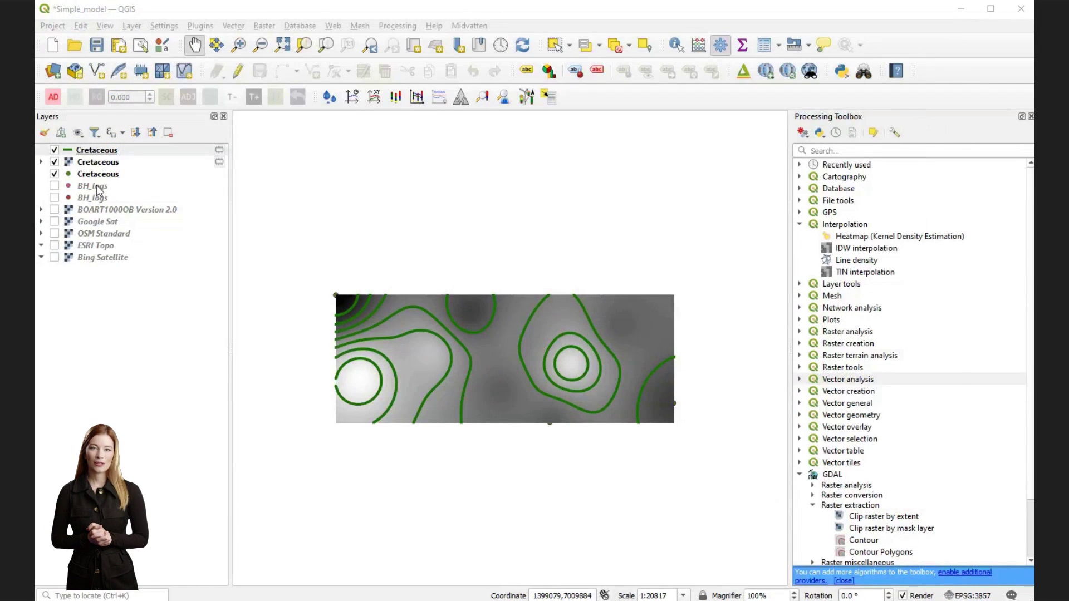
Open the BH_logs attribute table and review the ten selected Ground Level borehole rows.
{"action": "right_click", "coordinate": [97, 186]}
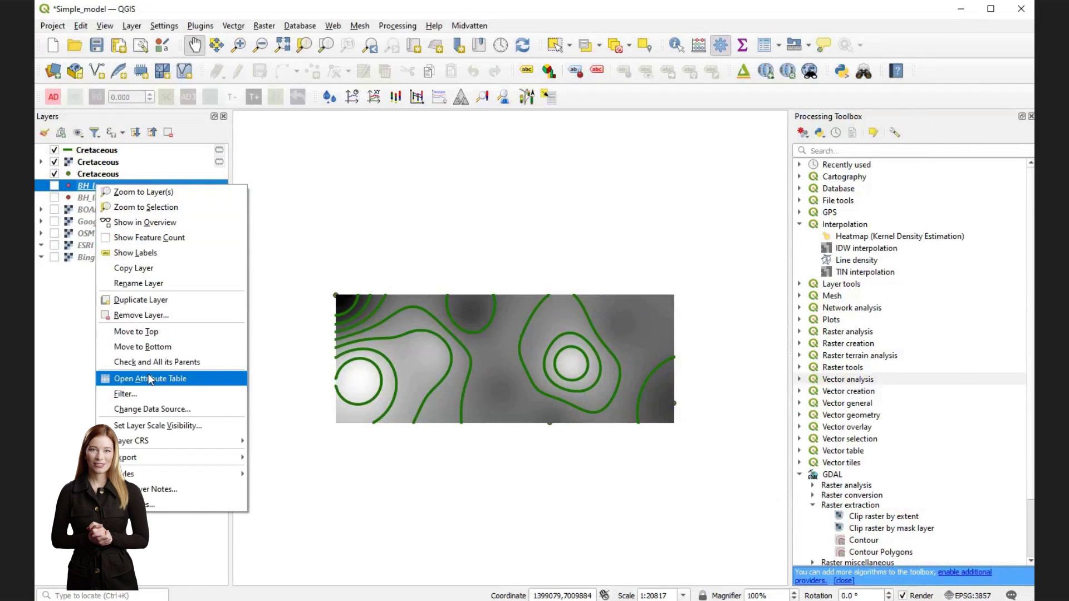
{"action": "left_click", "coordinate": [159, 380]}
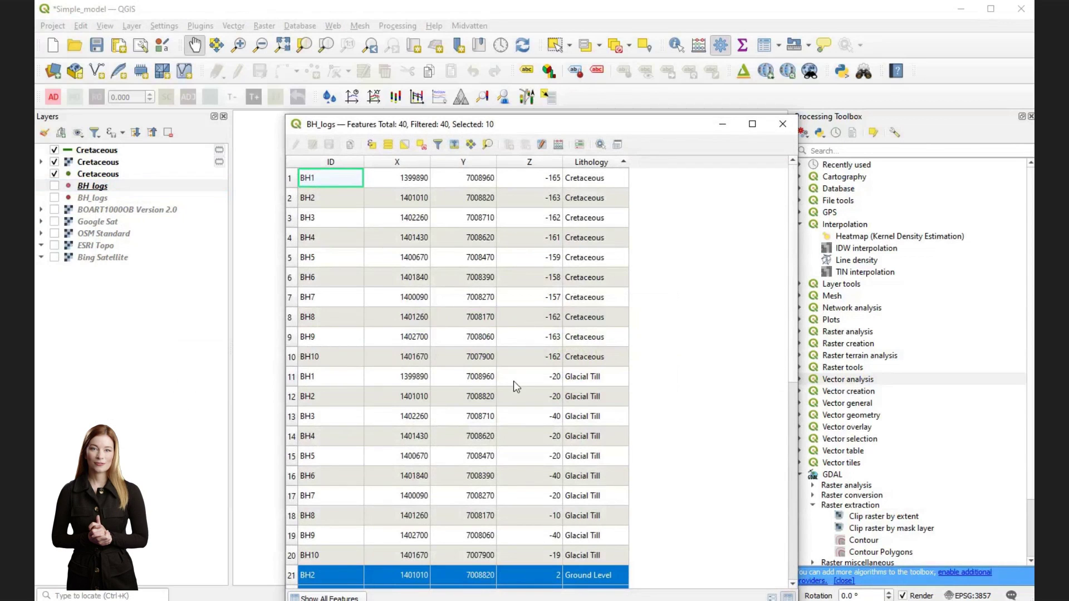
{"action": "scroll", "coordinate": [516, 379], "scroll_direction": "down", "scroll_amount": 3}
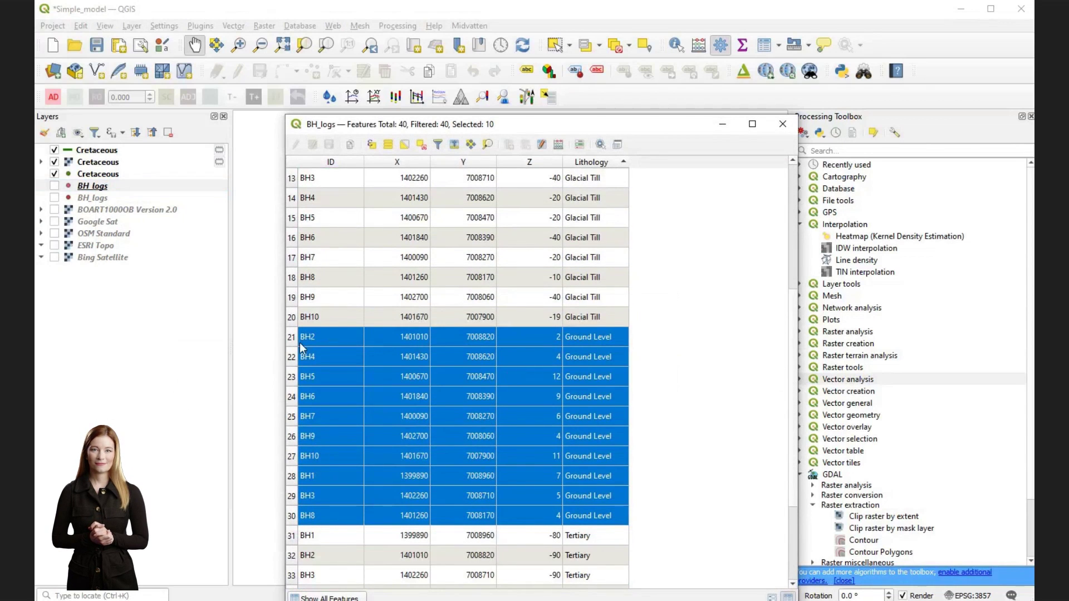
{"action": "right_click", "coordinate": [89, 190]}
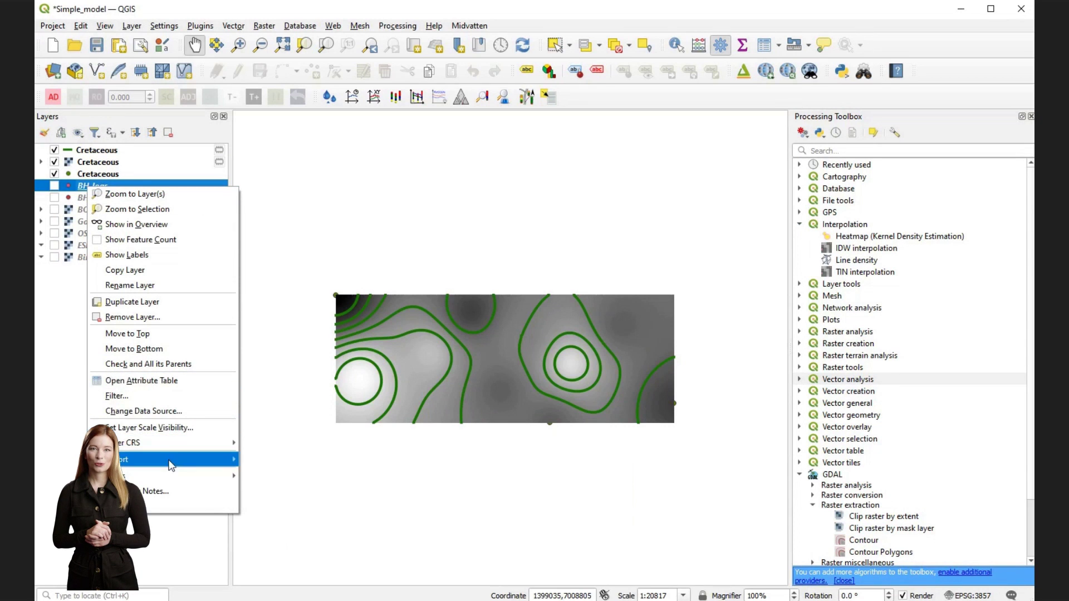
Save the selected BH_logs boreholes as a new Ground_level shapefile layer.
{"action": "mouse_move", "coordinate": [171, 464]}
{"action": "left_click", "coordinate": [304, 474]}
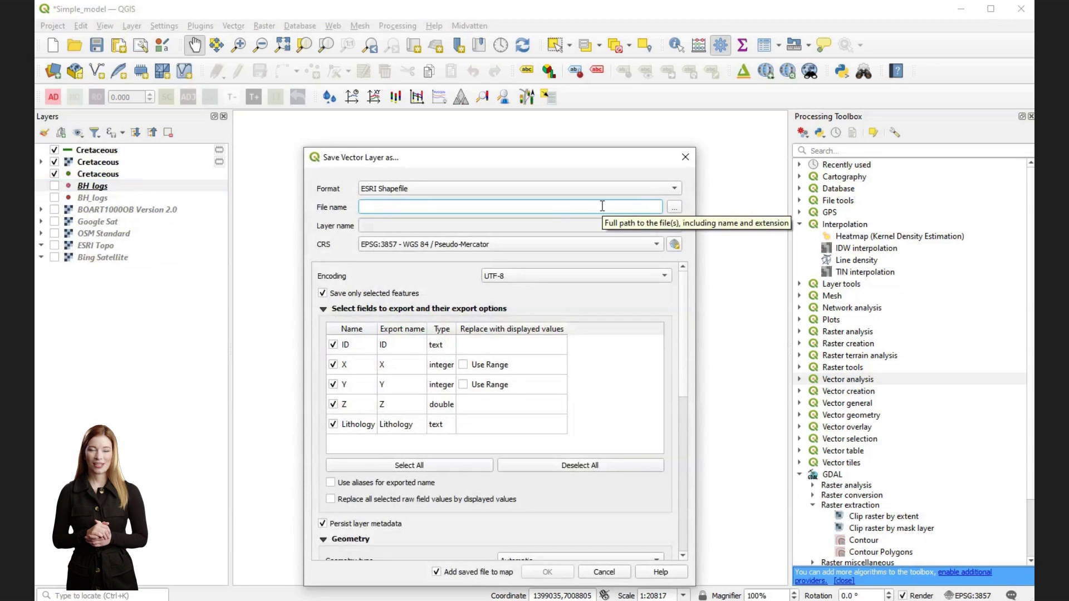
{"action": "type", "text": "Ground"}
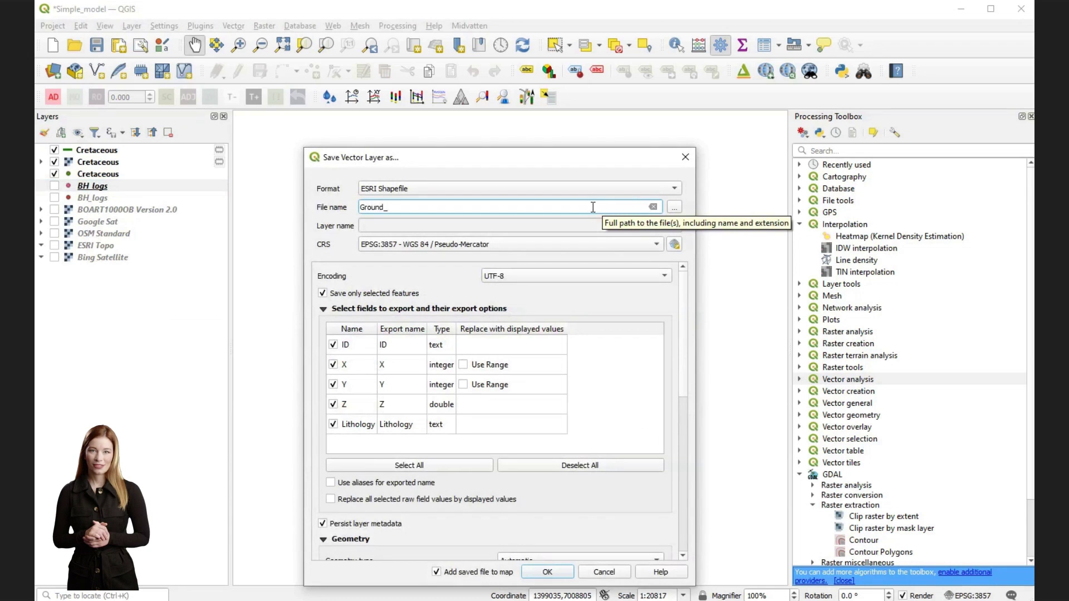
{"action": "type", "text": "_level"}
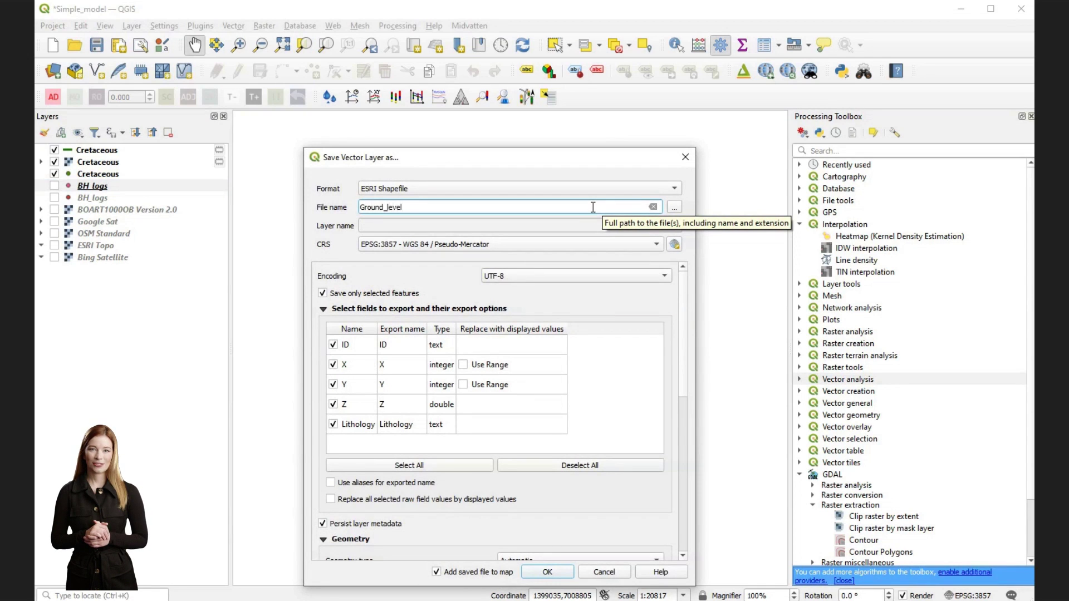
{"action": "left_click", "coordinate": [547, 572]}
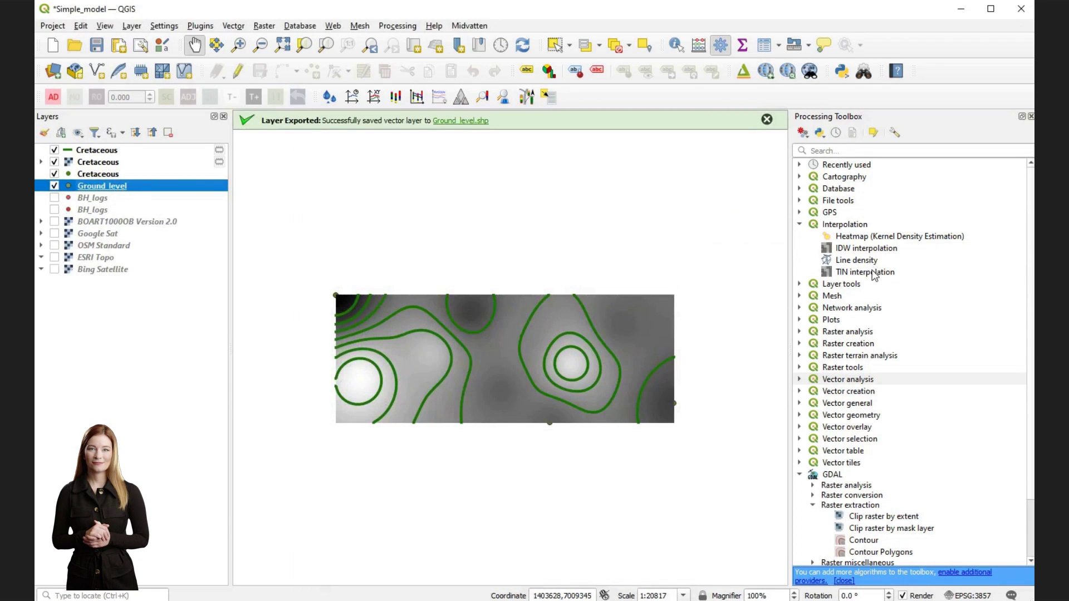
Run IDW interpolation on Ground_level Z values, with Ground_level extent and pixel size 1.
{"action": "double_click", "coordinate": [873, 247]}
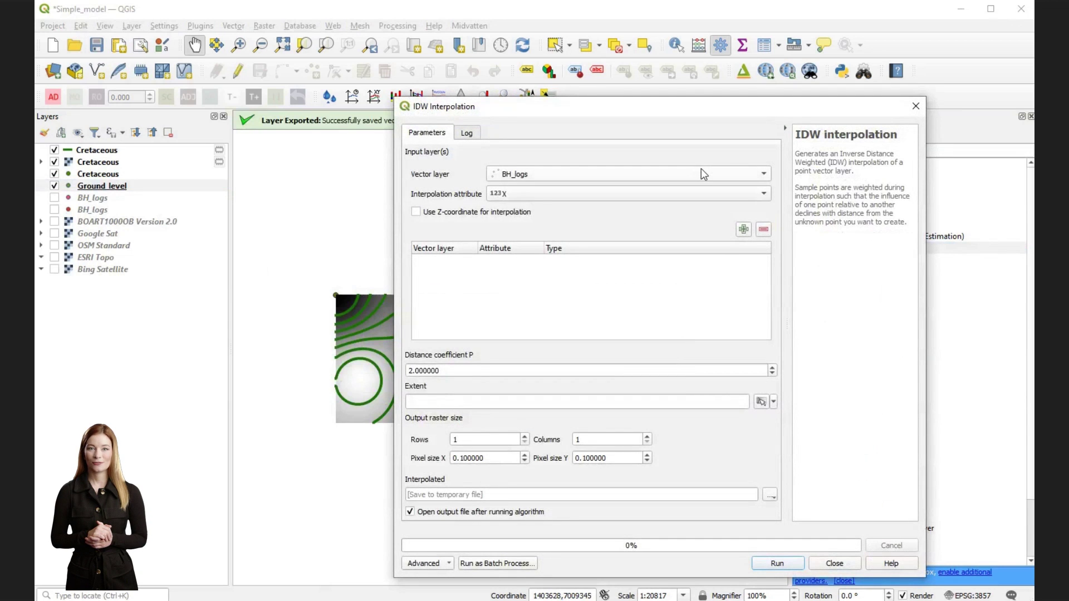
{"action": "left_click", "coordinate": [701, 170]}
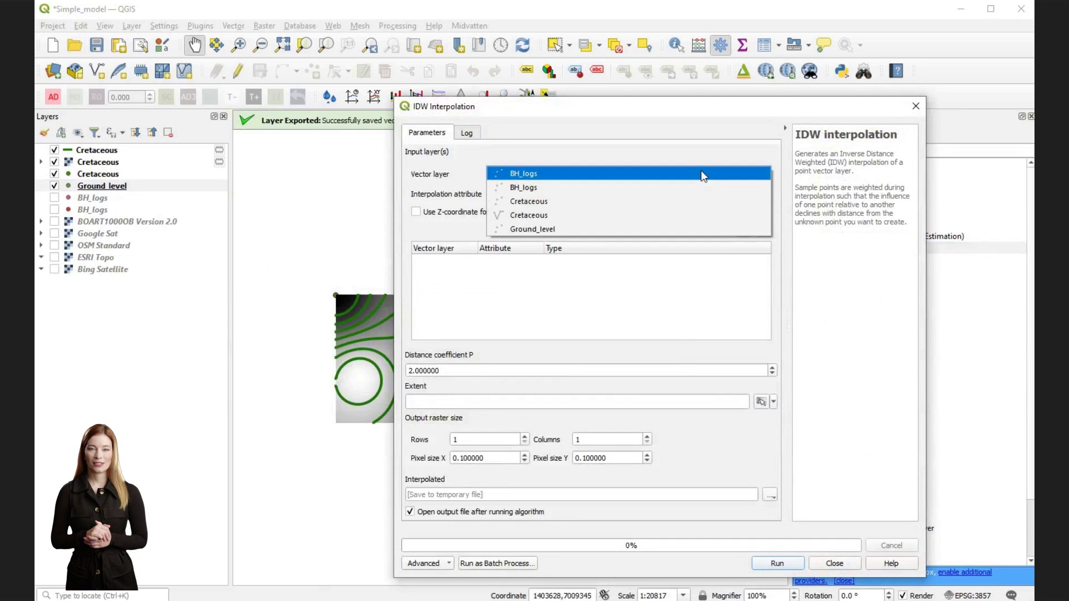
{"action": "left_click", "coordinate": [694, 226]}
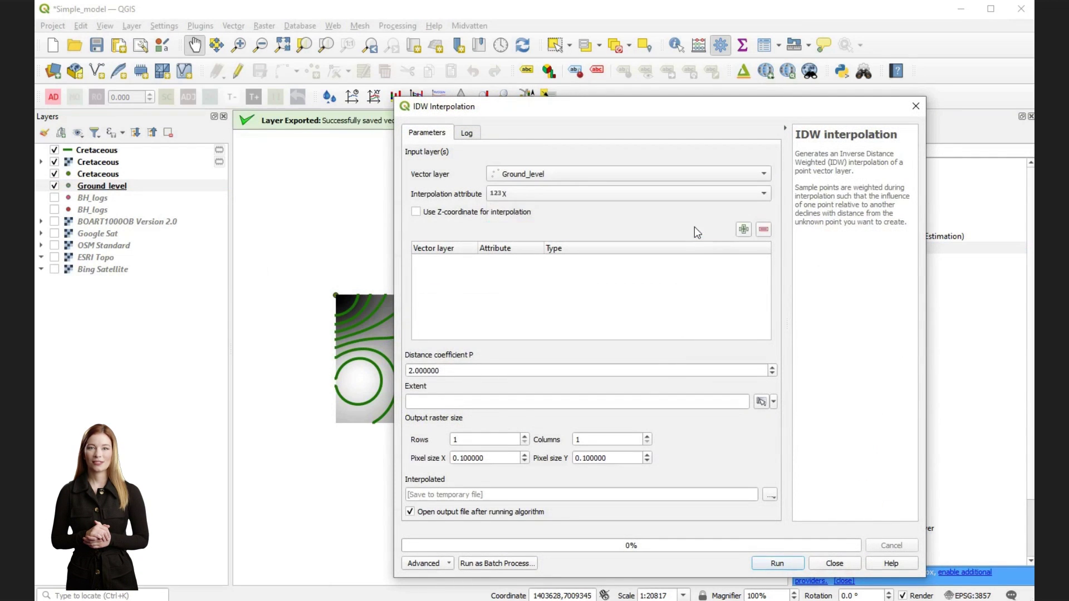
{"action": "left_click", "coordinate": [773, 402]}
{"action": "mouse_move", "coordinate": [787, 416]}
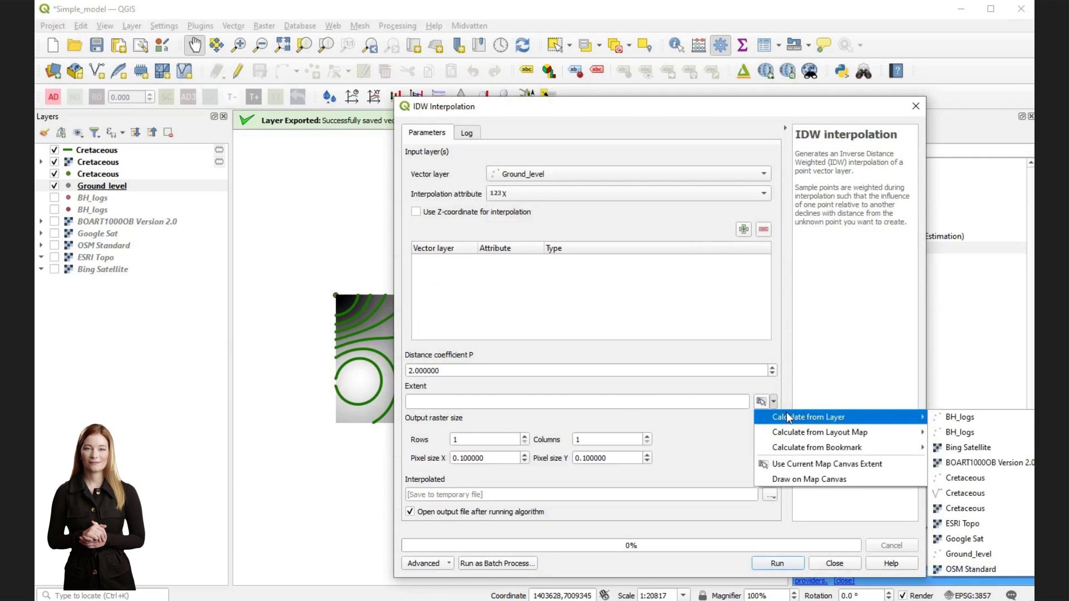
{"action": "left_click", "coordinate": [999, 556]}
{"action": "left_click_drag", "start_coordinate": [499, 454], "coordinate": [437, 442]}
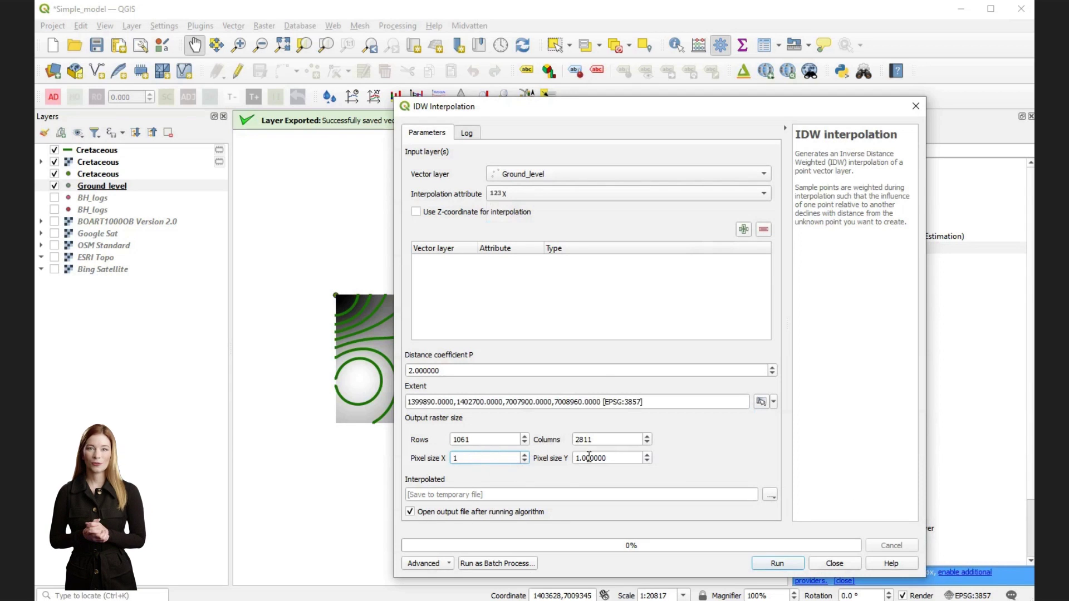
{"action": "left_click", "coordinate": [663, 193]}
{"action": "left_click", "coordinate": [649, 218]}
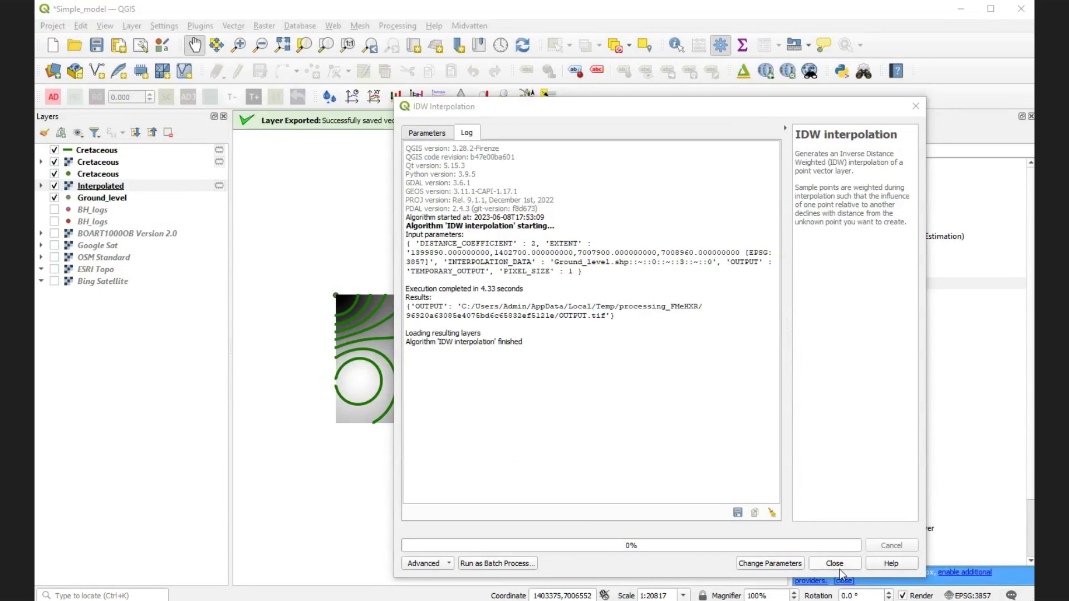
{"action": "left_click", "coordinate": [835, 563]}
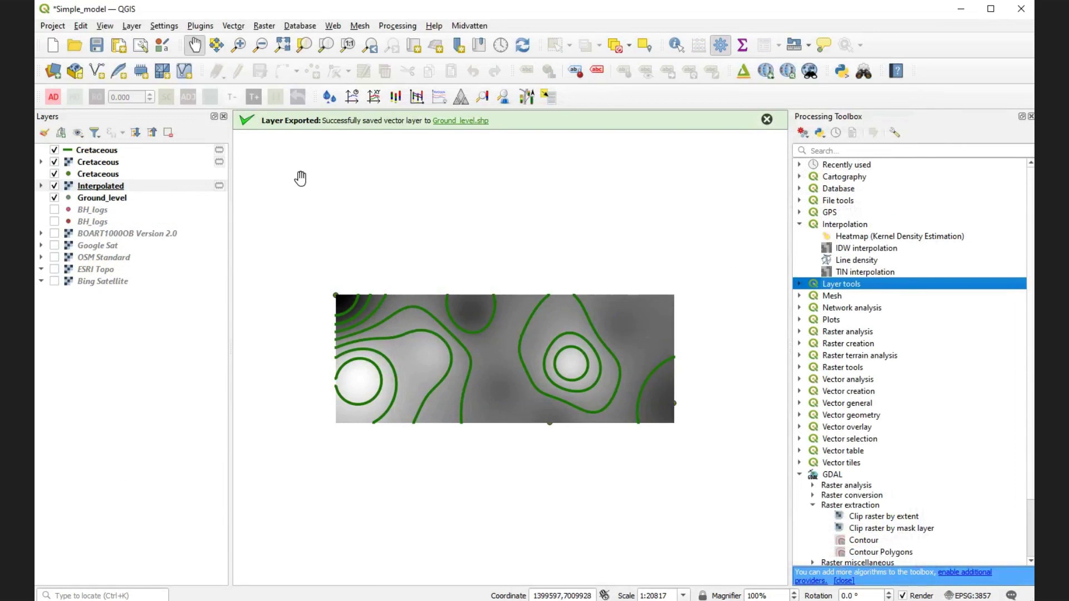
Rename the Interpolated raster layer to Grond_level.
{"action": "right_click", "coordinate": [96, 192]}
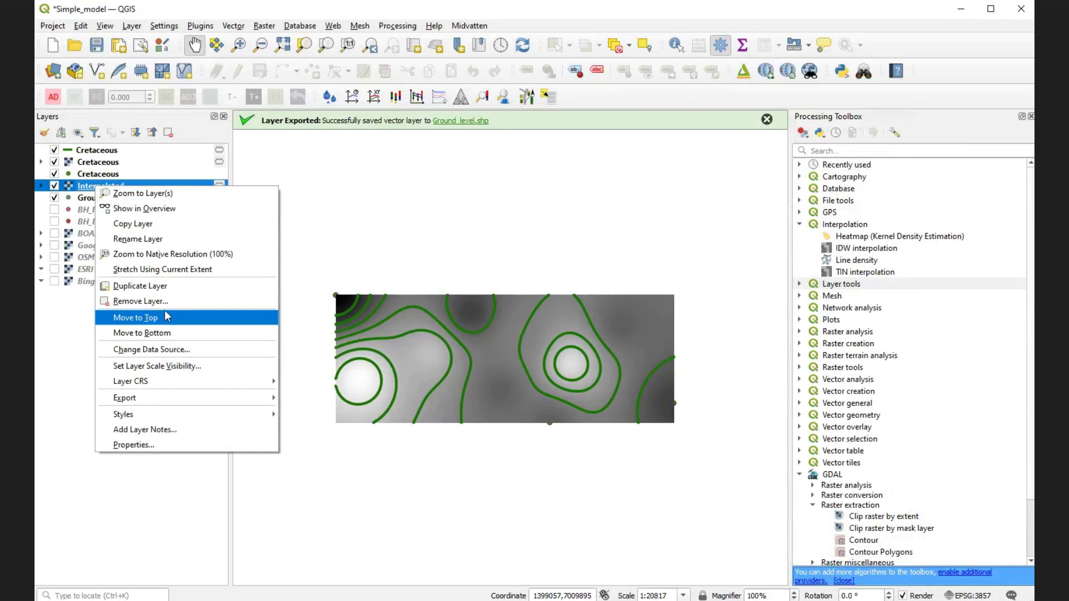
{"action": "left_click", "coordinate": [158, 239]}
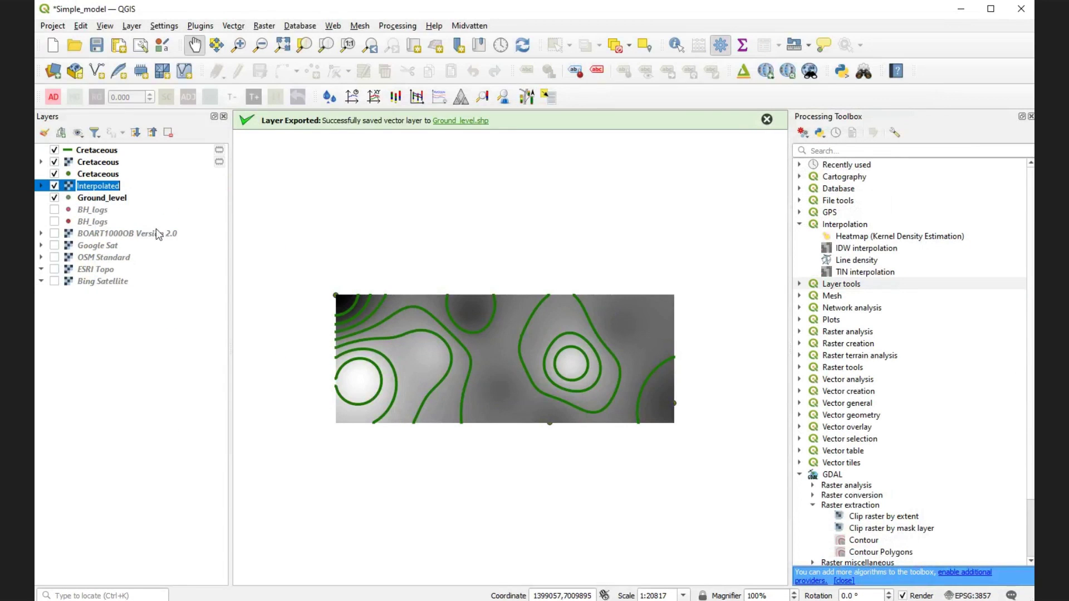
{"action": "type", "text": "Grond_level"}
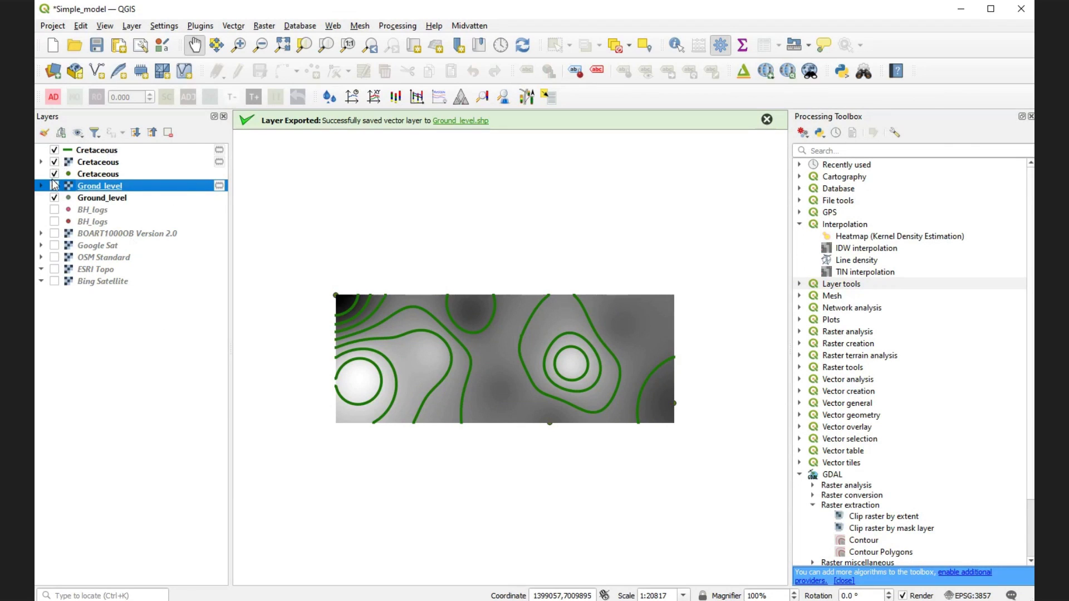
{"action": "right_click", "coordinate": [94, 191]}
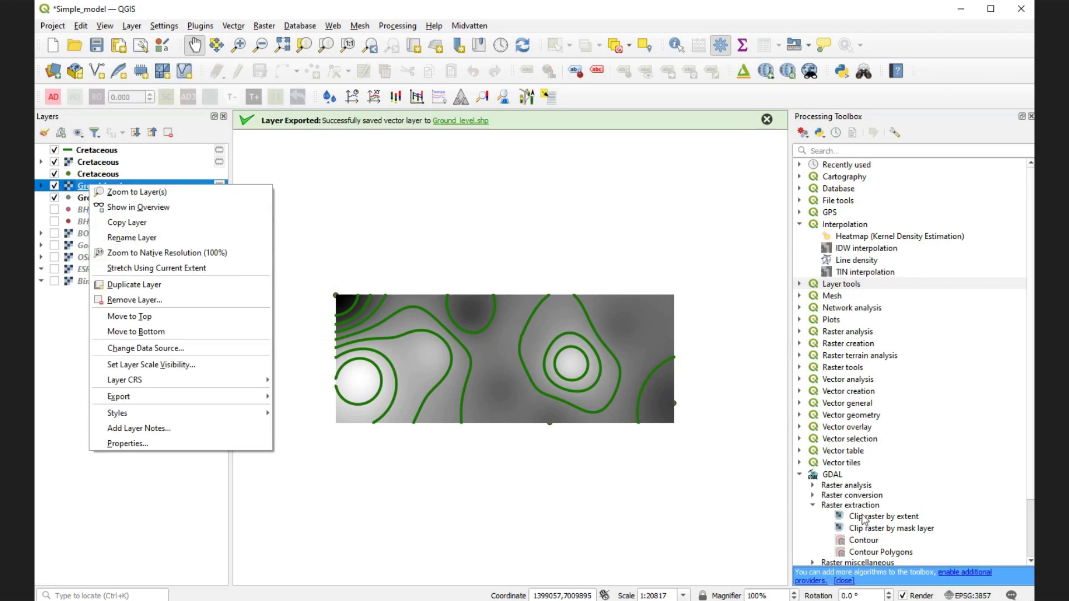
Generate contour lines from the Grond_level raster at an interval of 1.
{"action": "left_click", "coordinate": [867, 544]}
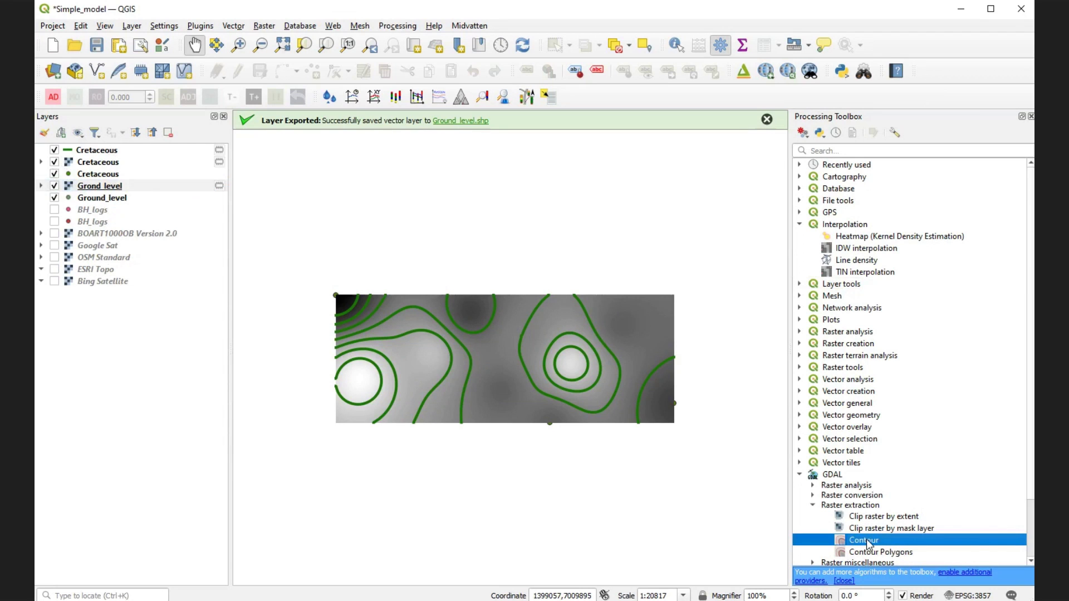
{"action": "double_click", "coordinate": [867, 542]}
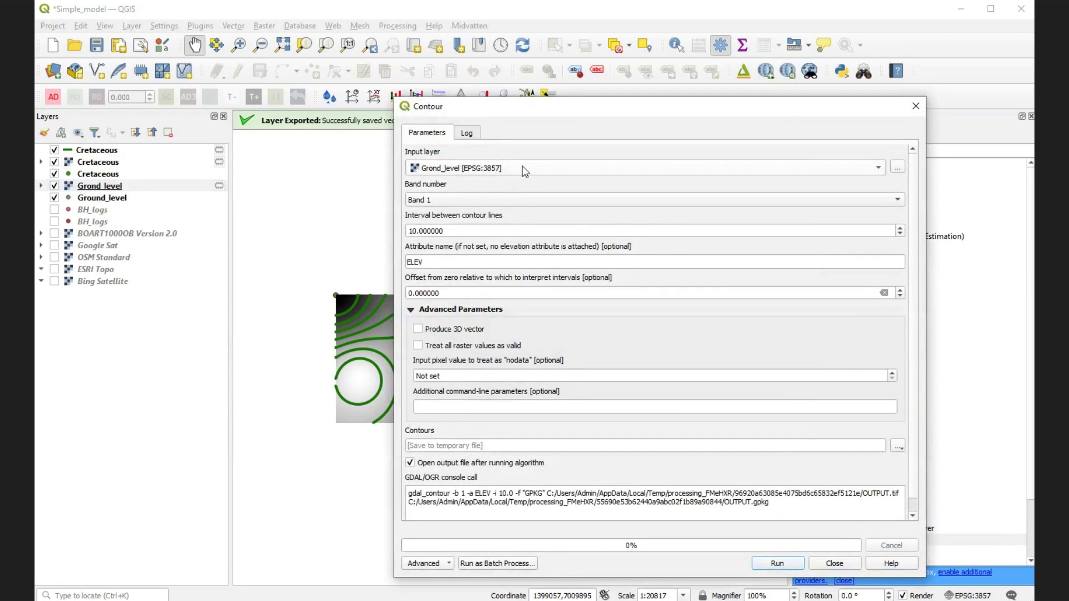
{"action": "left_click", "coordinate": [456, 226]}
{"action": "double_click", "coordinate": [456, 225]}
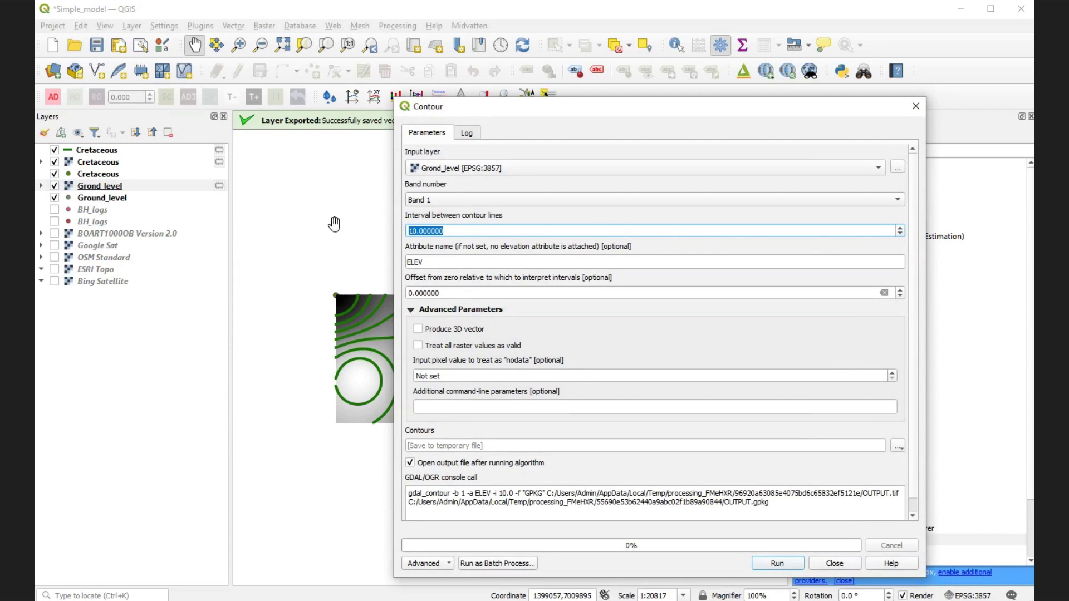
{"action": "type", "text": "1"}
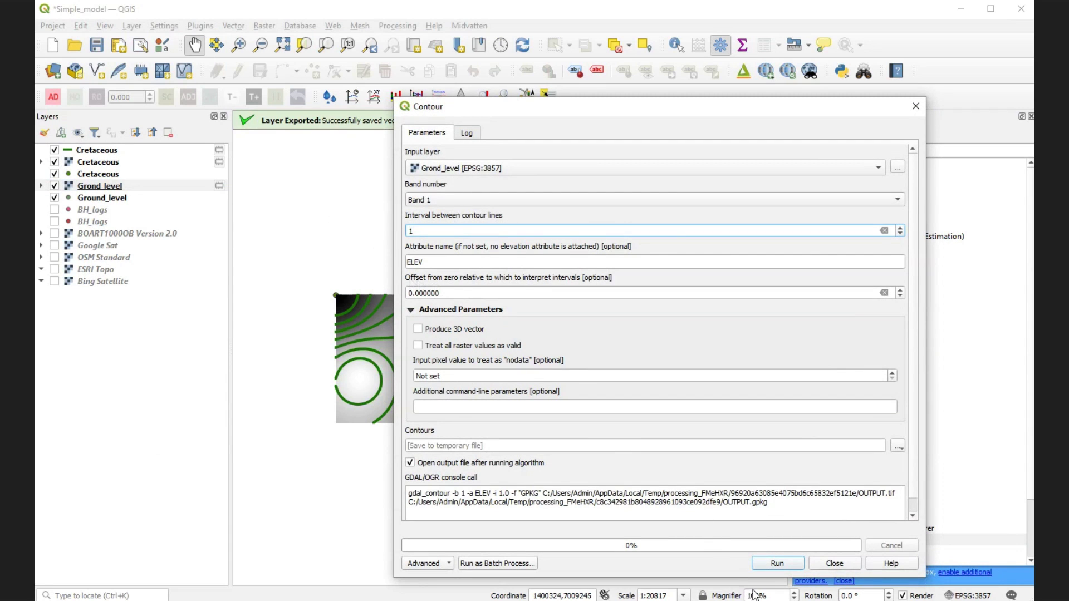
{"action": "left_click", "coordinate": [777, 564]}
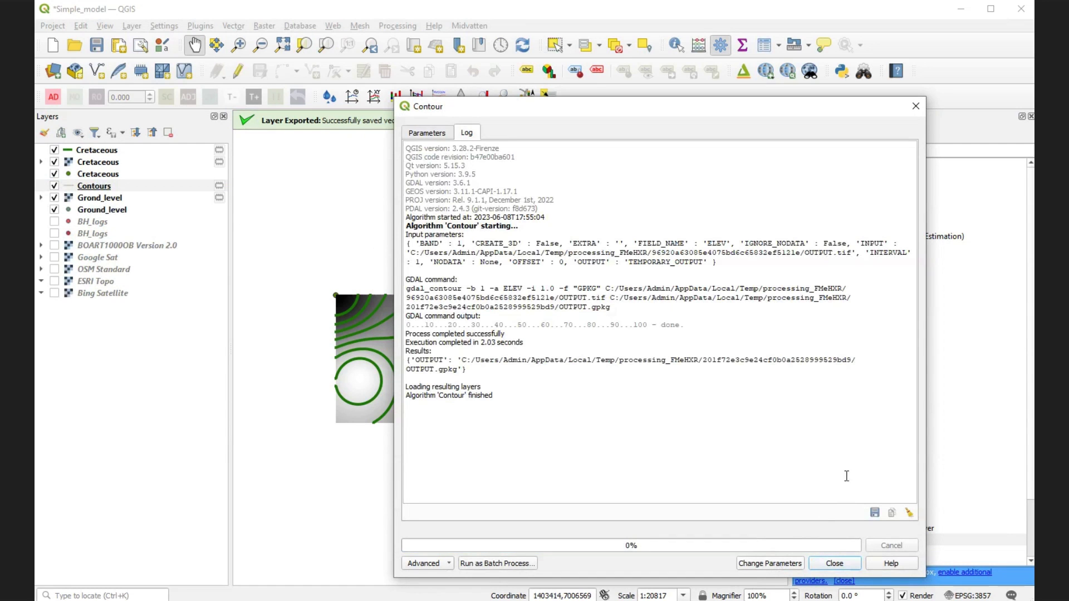
{"action": "left_click", "coordinate": [835, 564]}
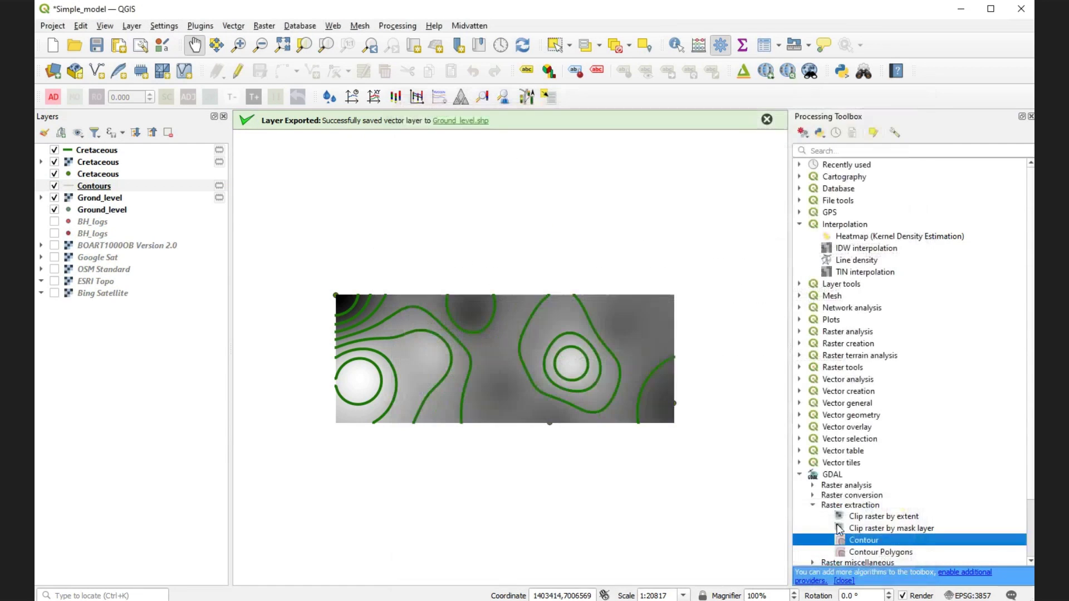
Rename the new Contours layer to Ground_level.
{"action": "right_click", "coordinate": [101, 189]}
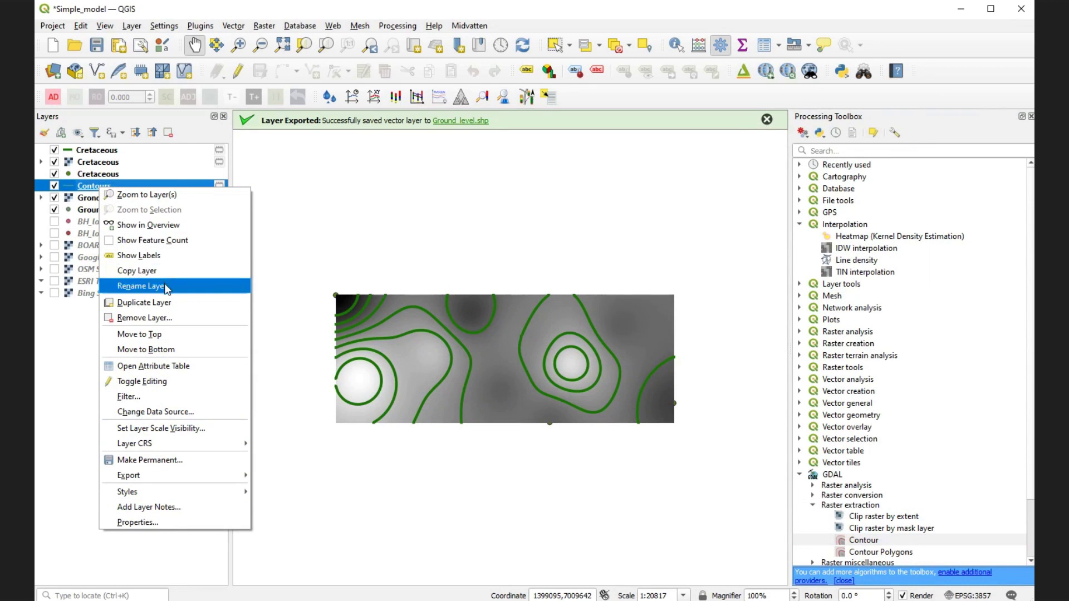
{"action": "left_click", "coordinate": [145, 286]}
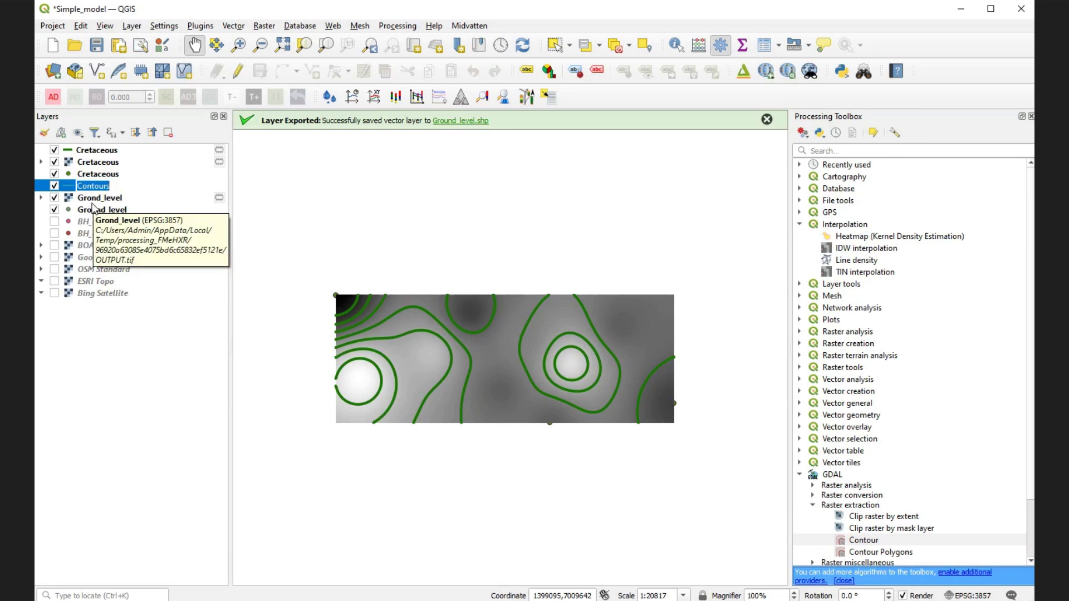
{"action": "type", "text": "Glacial_Till"}
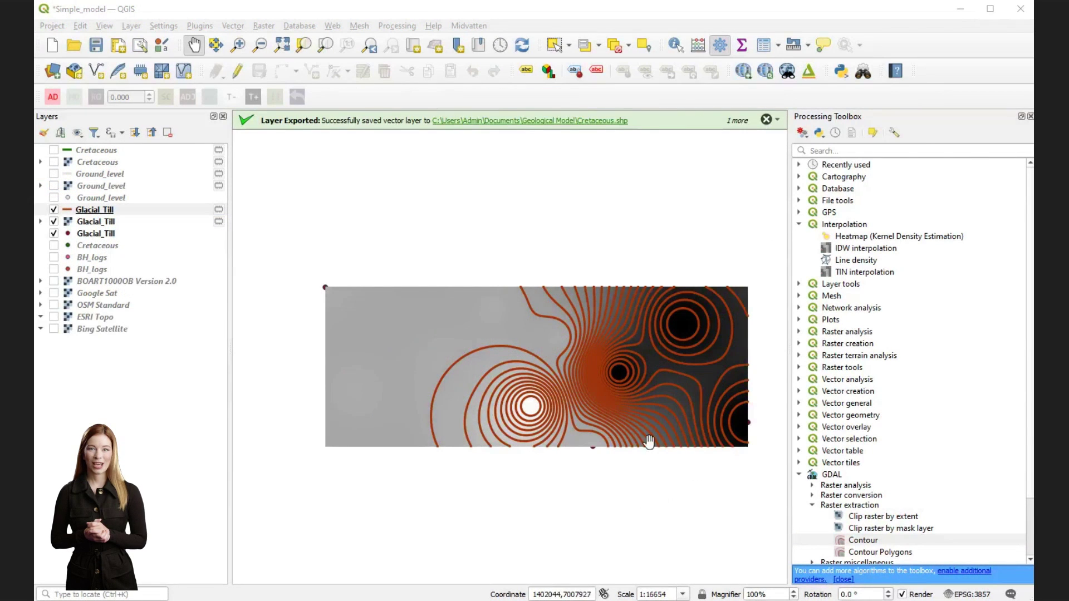
Open the Qgis2threejs Exporter, tilt the view obliquely, and show the Glacial_Till contour lines.
{"action": "left_click", "coordinate": [808, 72]}
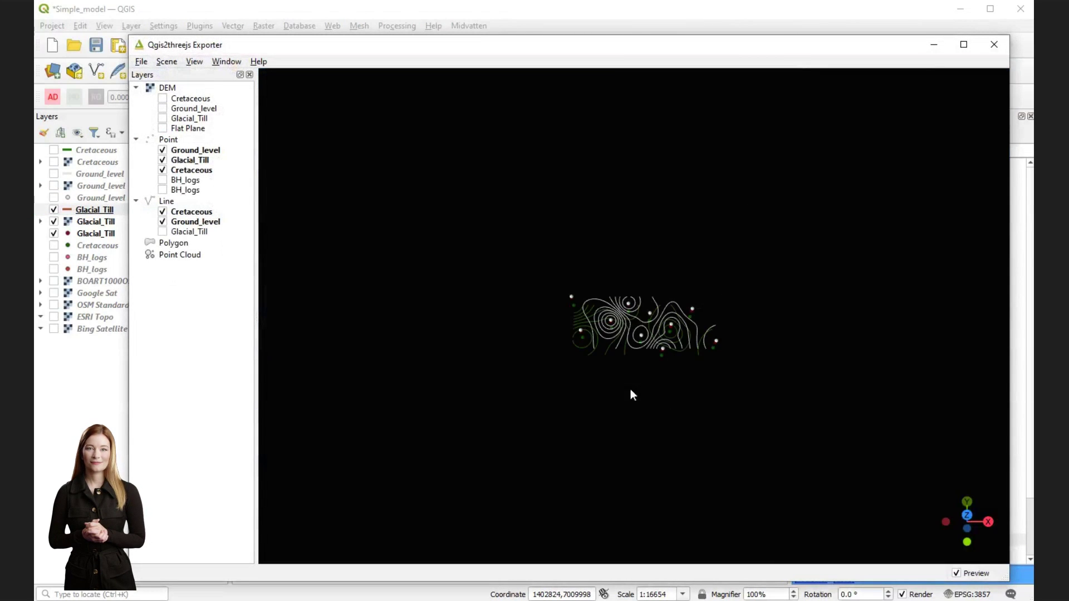
{"action": "left_click", "coordinate": [649, 320]}
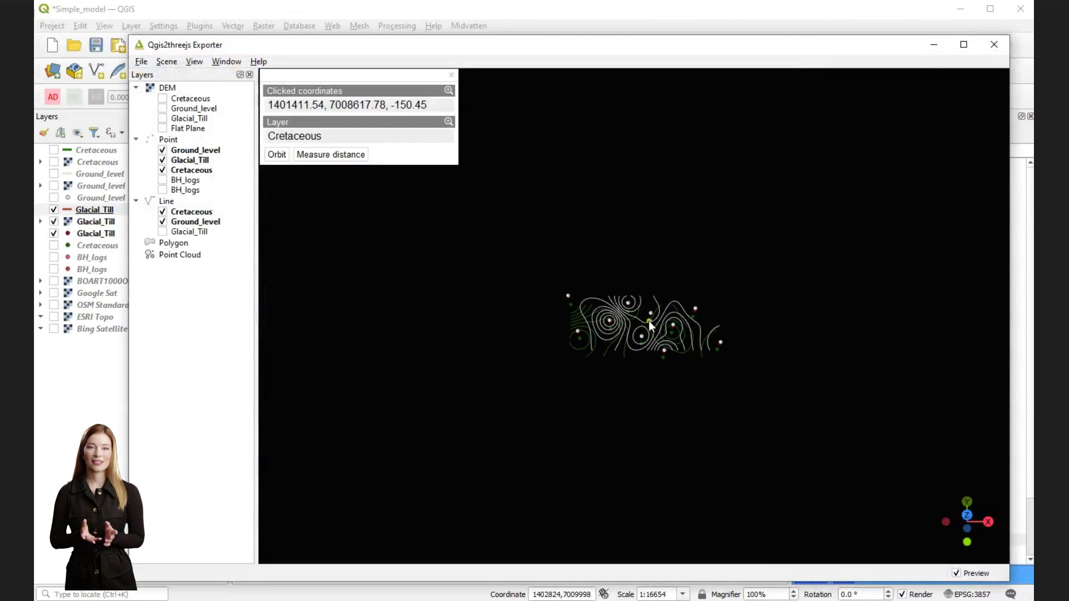
{"action": "scroll", "coordinate": [649, 321], "scroll_direction": "up", "scroll_amount": 4}
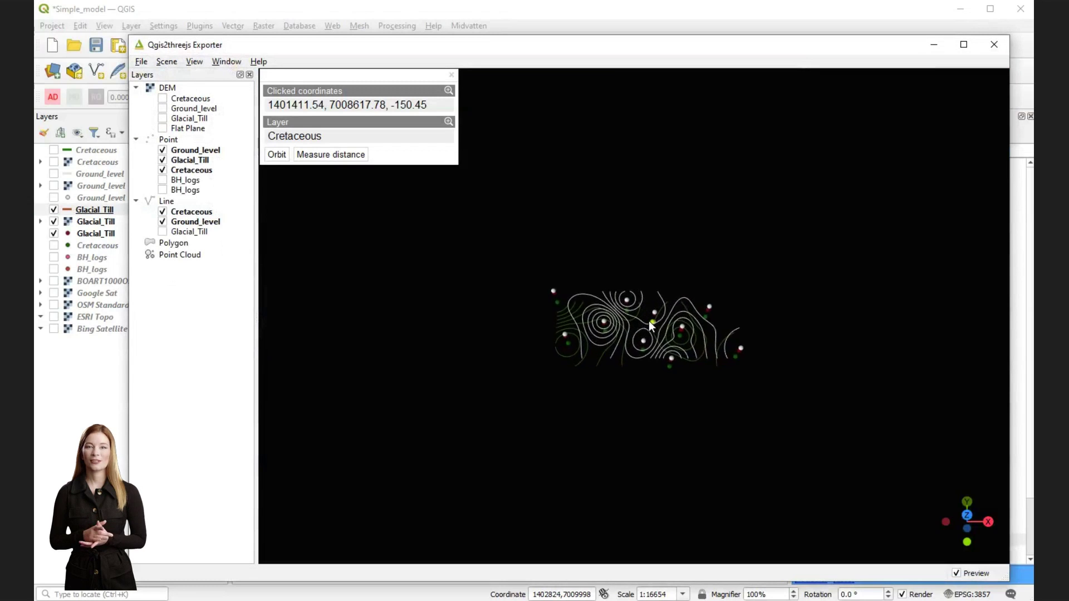
{"action": "left_click", "coordinate": [451, 75]}
{"action": "left_click_drag", "start_coordinate": [644, 332], "coordinate": [589, 185]}
{"action": "scroll", "coordinate": [619, 318], "scroll_direction": "up", "scroll_amount": 3}
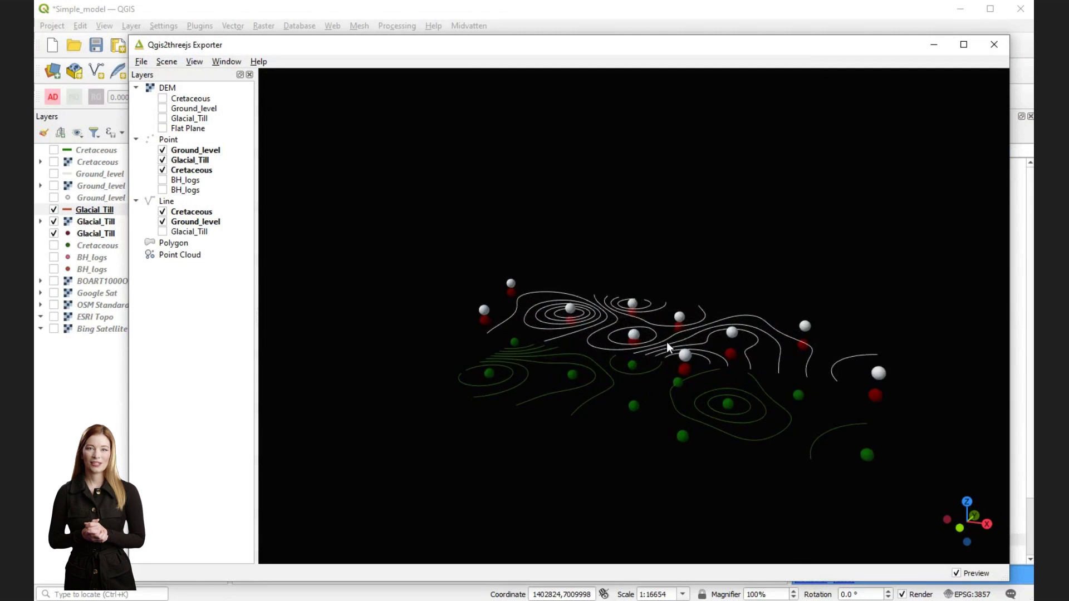
{"action": "left_click", "coordinate": [163, 234]}
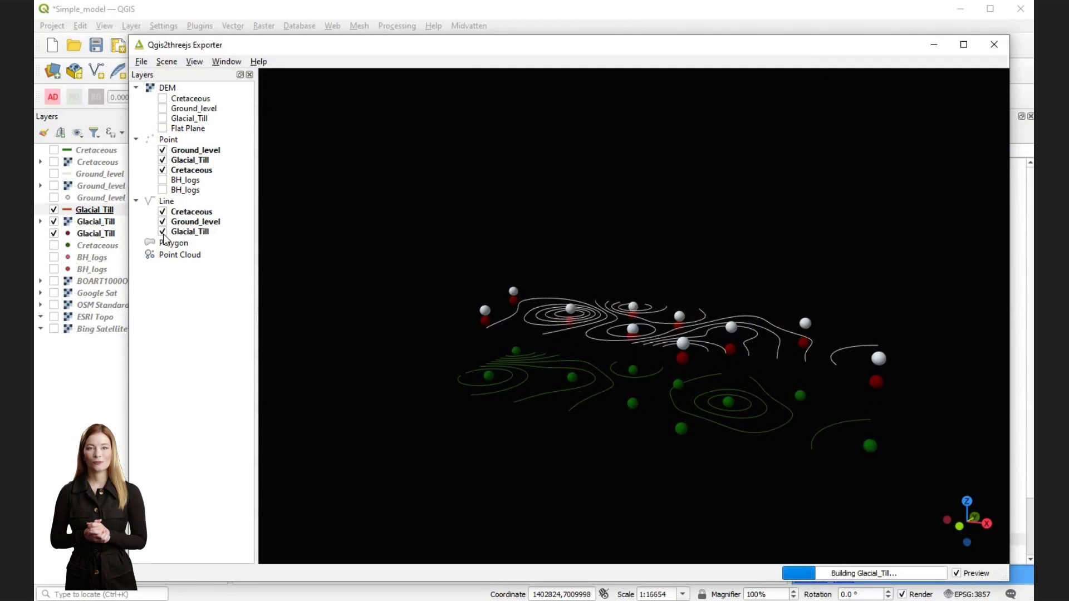
Give the Glacial_Till lines ELEV altitude and a dark red 0x950000 expression colour.
{"action": "right_click", "coordinate": [203, 234]}
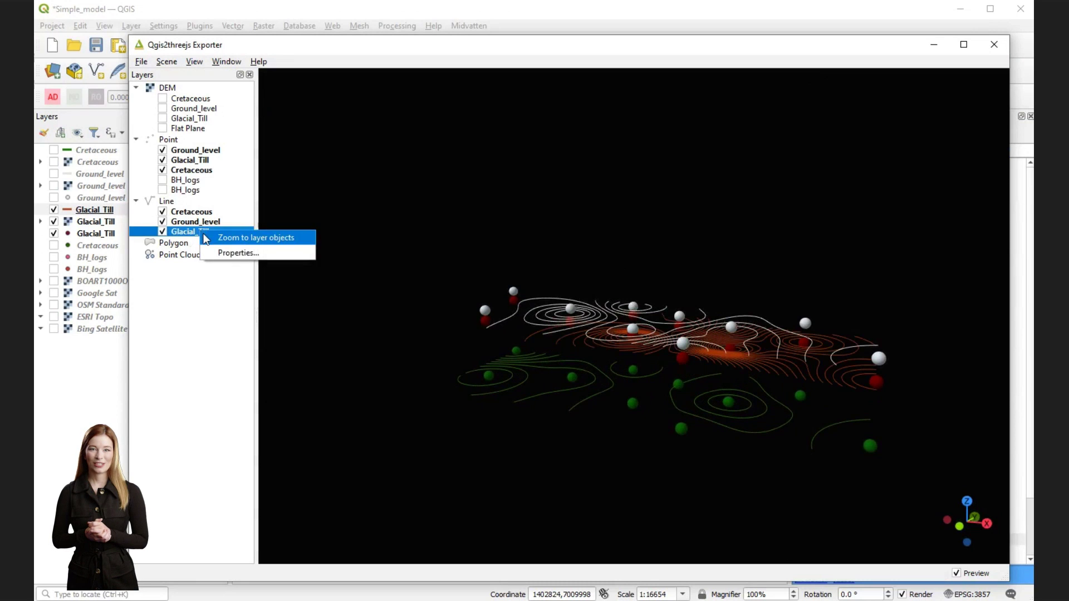
{"action": "left_click", "coordinate": [234, 251]}
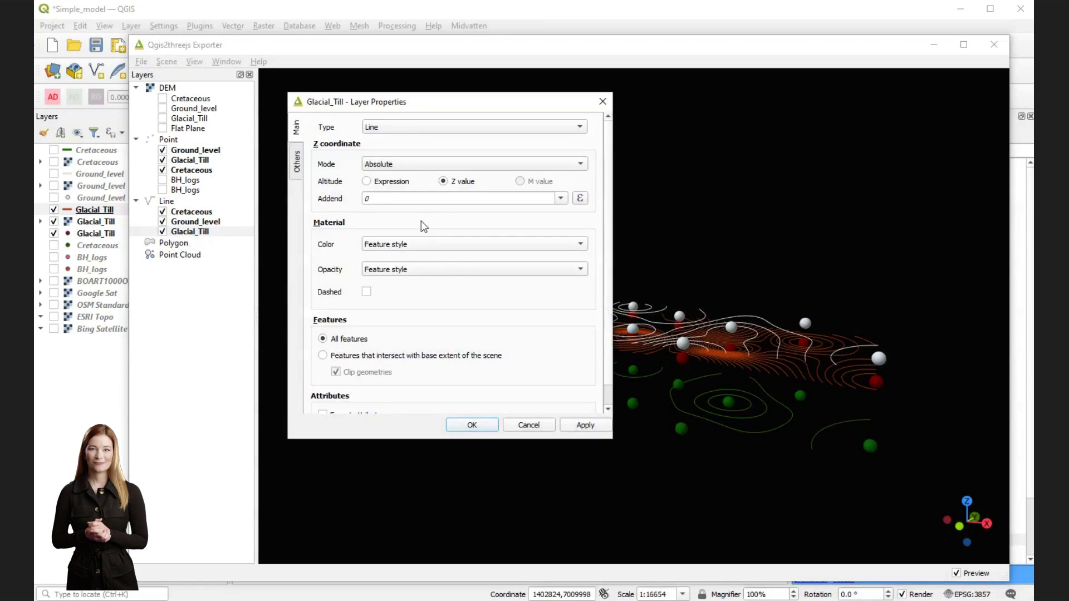
{"action": "left_click", "coordinate": [379, 184]}
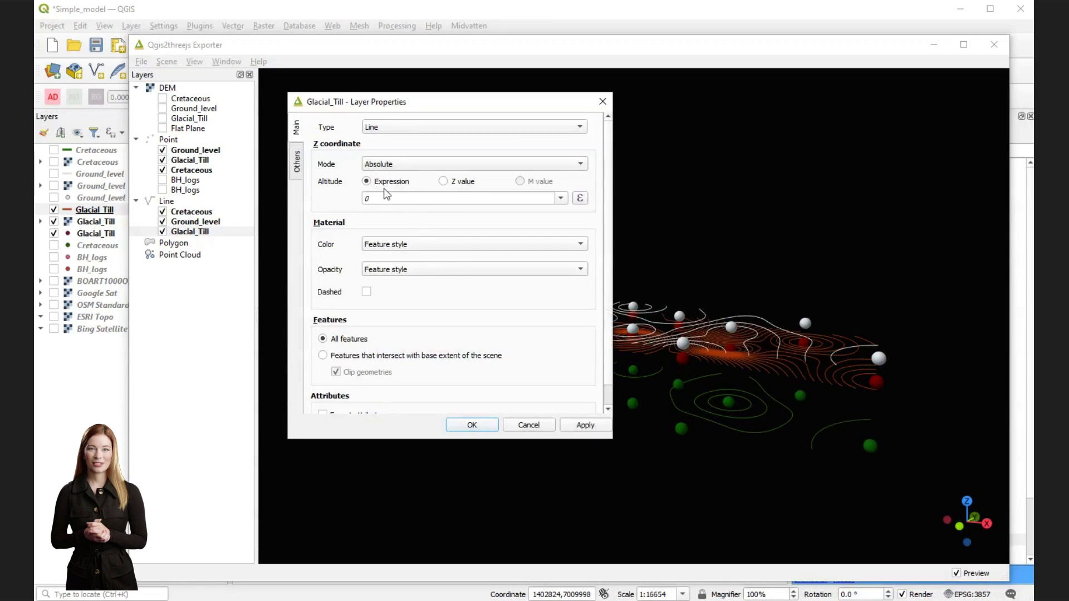
{"action": "left_click", "coordinate": [560, 198]}
{"action": "left_click", "coordinate": [515, 245]}
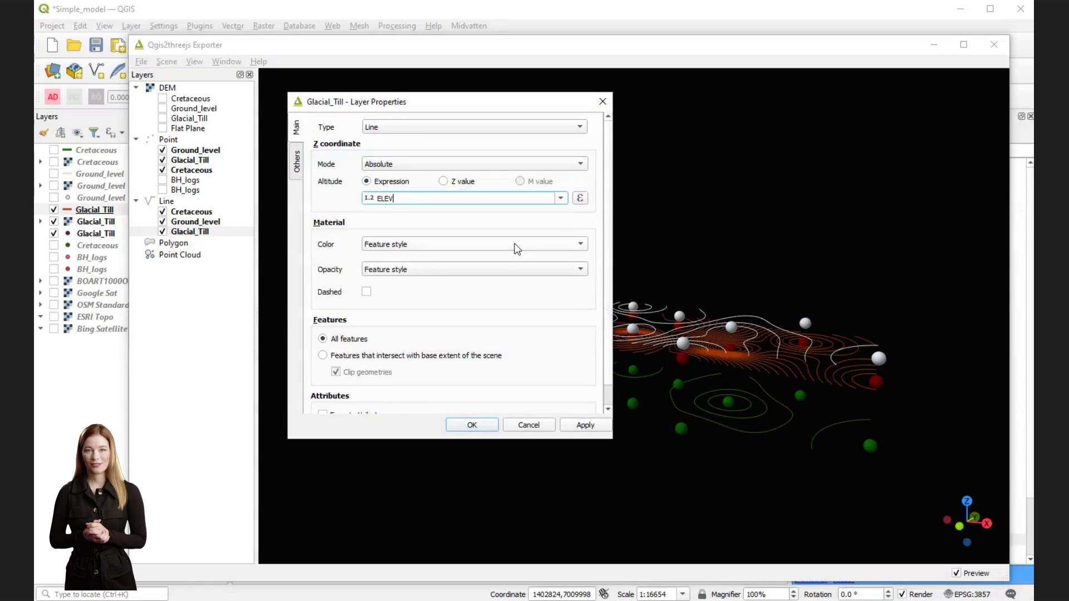
{"action": "left_click", "coordinate": [523, 245]}
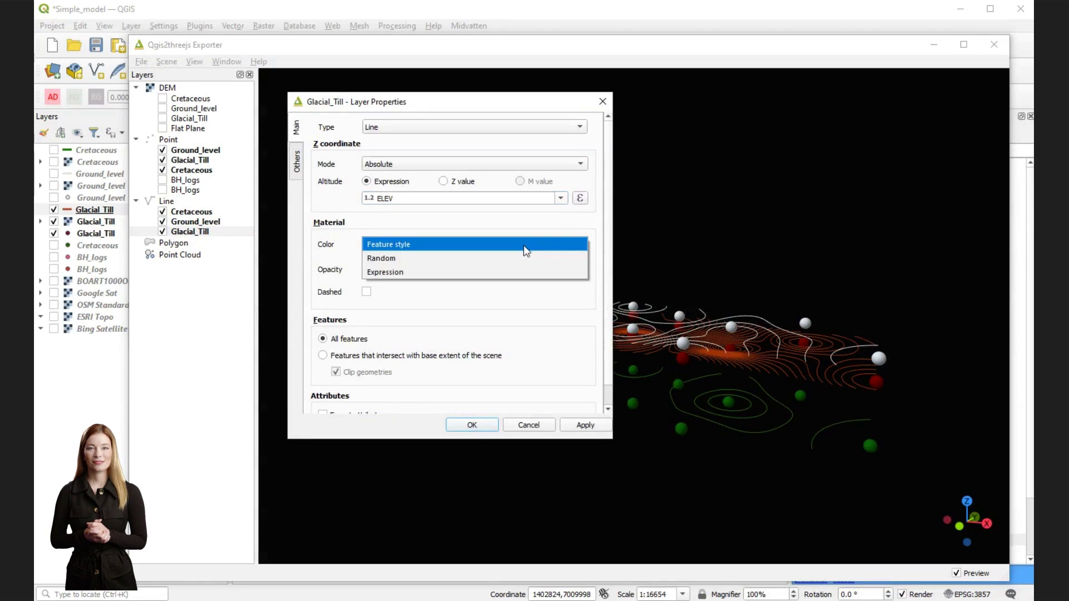
{"action": "left_click", "coordinate": [500, 271]}
{"action": "left_click", "coordinate": [579, 263]}
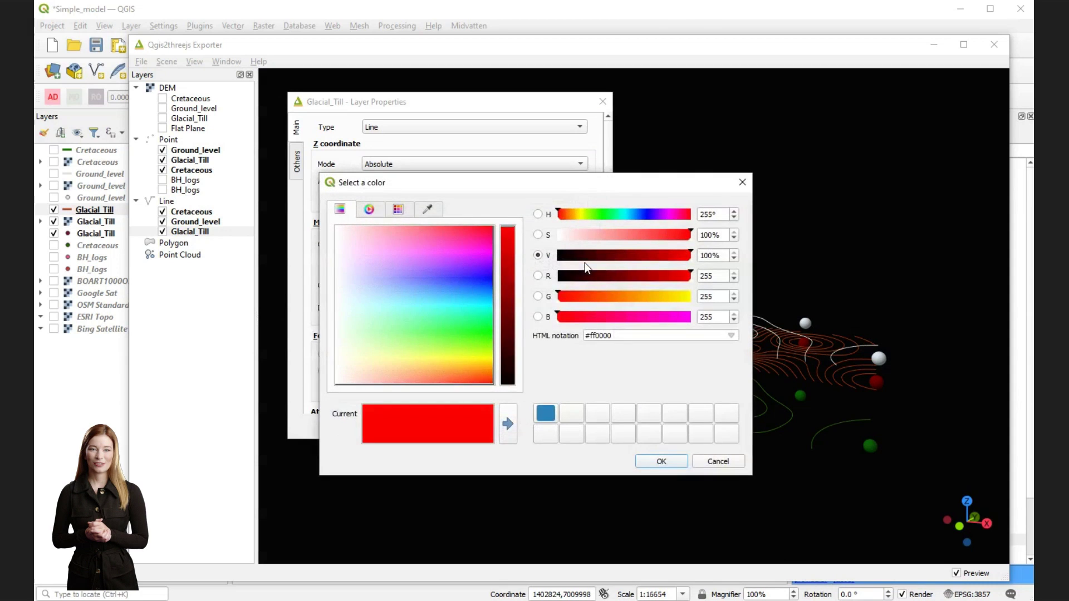
{"action": "left_click", "coordinate": [509, 292]}
{"action": "left_click", "coordinate": [676, 462]}
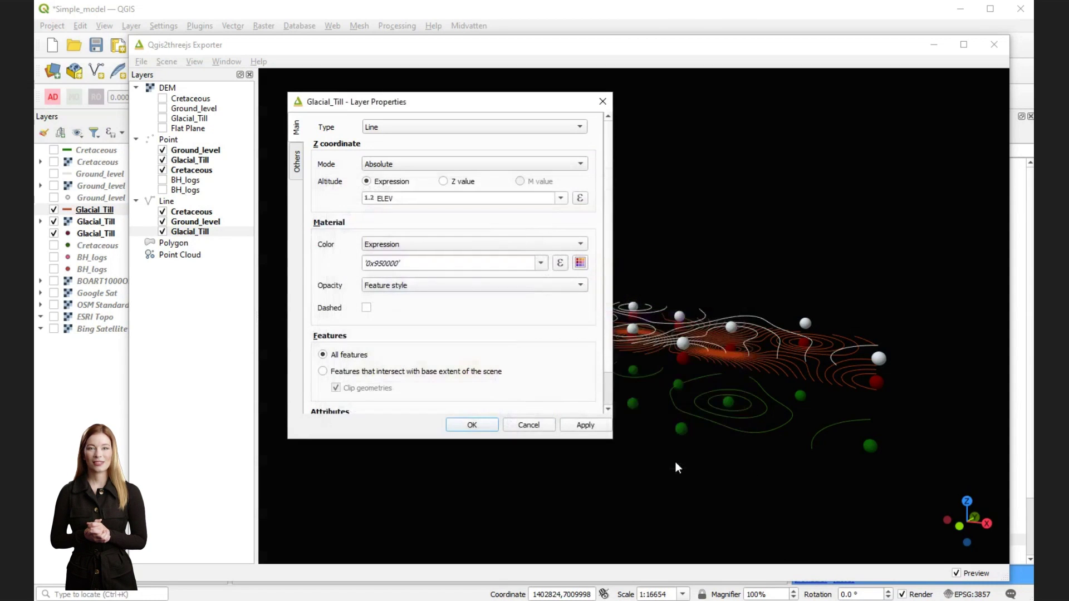
{"action": "left_click", "coordinate": [472, 426]}
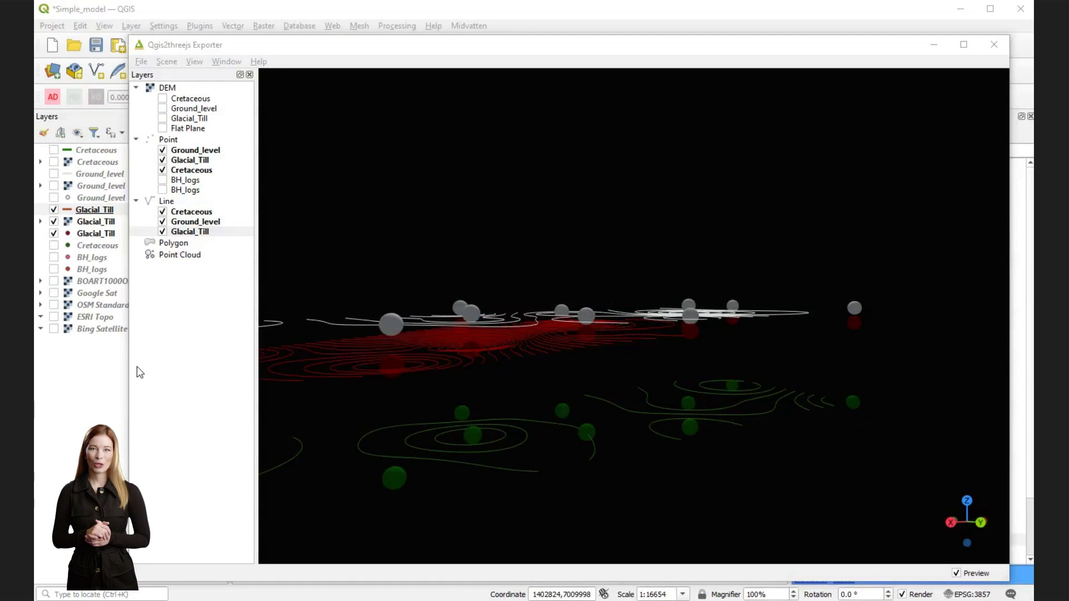
Set the scene's Z exaggeration to 5 and its solid background colour to grey #787878.
{"action": "left_click_drag", "start_coordinate": [127, 380], "coordinate": [60, 387]}
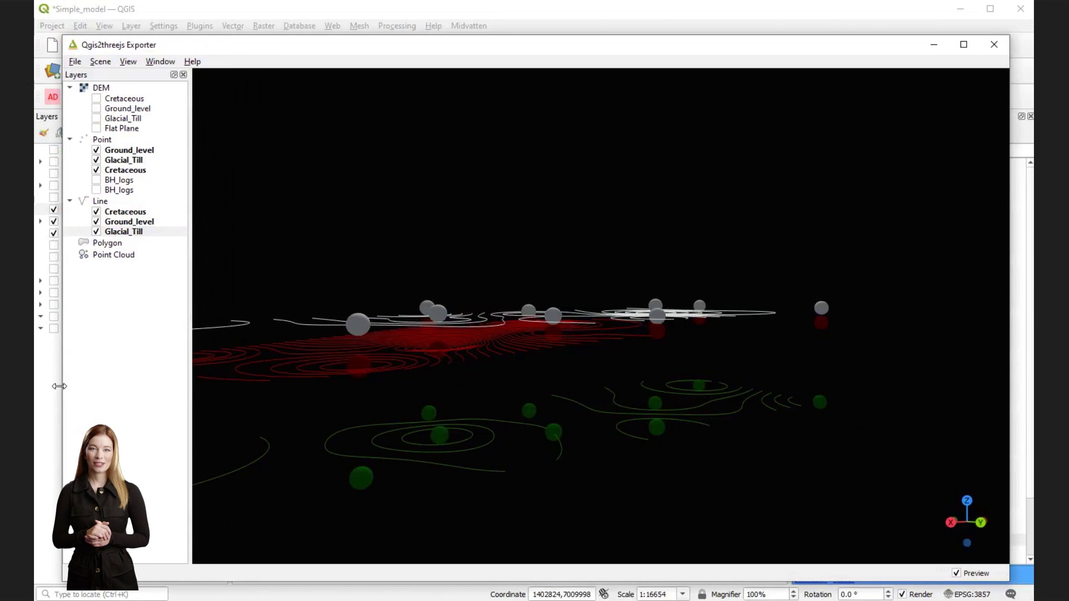
{"action": "left_click", "coordinate": [101, 62]}
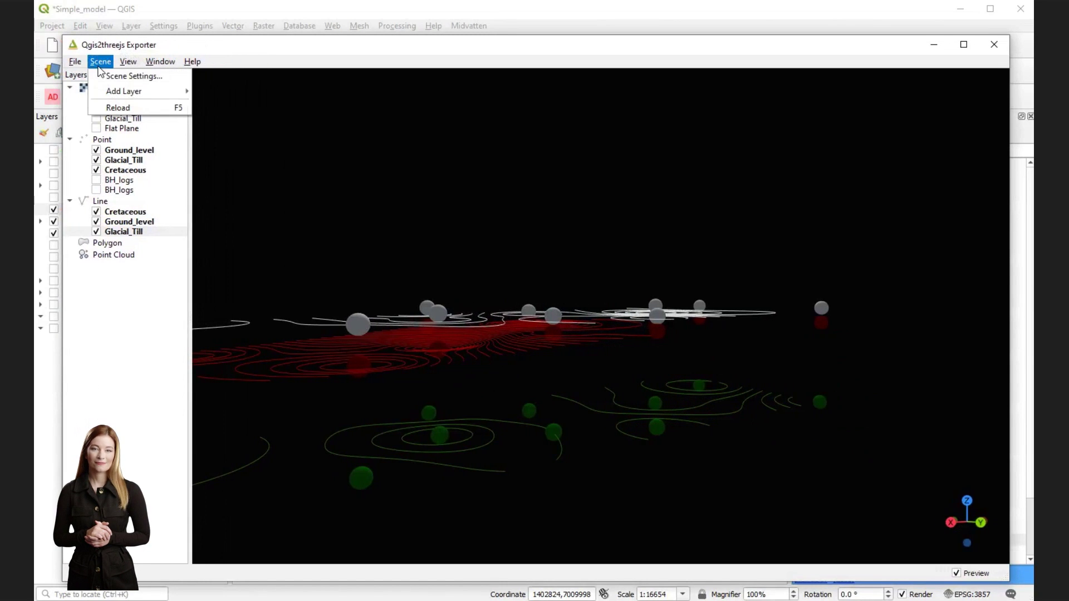
{"action": "left_click", "coordinate": [127, 77]}
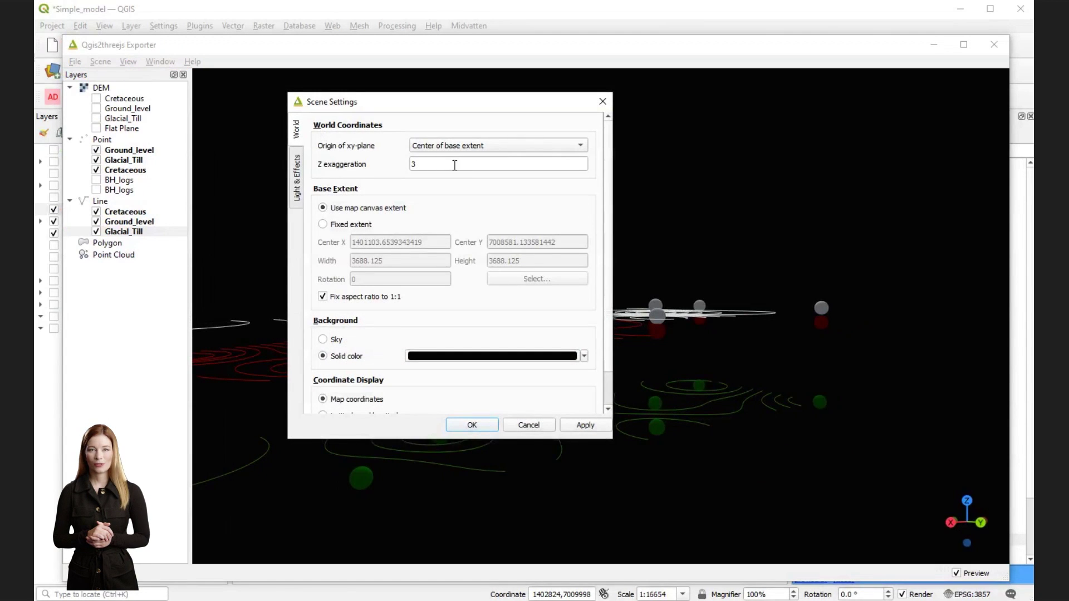
{"action": "double_click", "coordinate": [454, 165]}
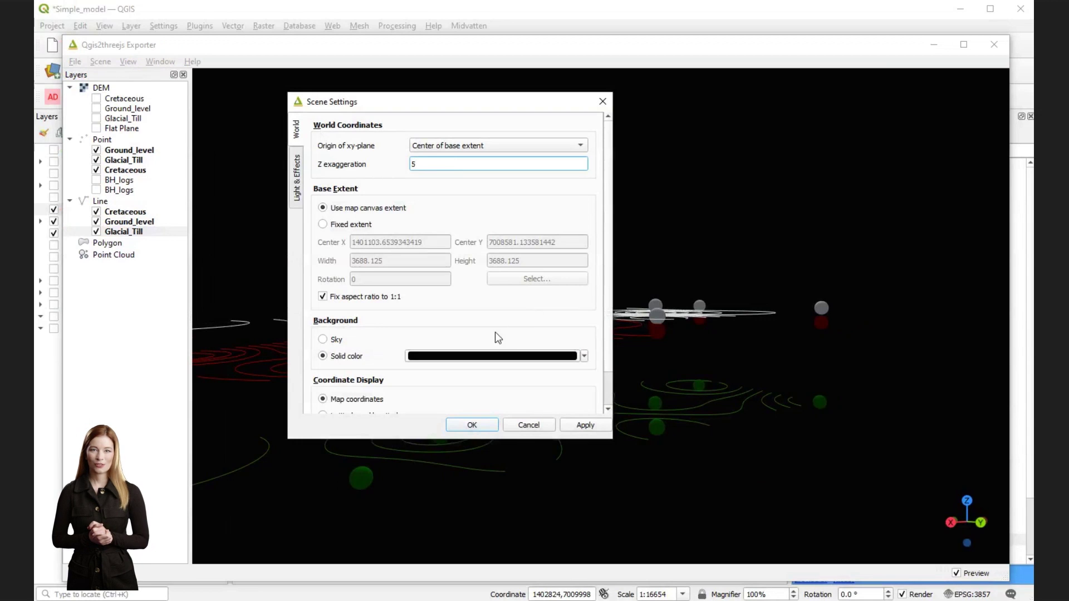
{"action": "left_click", "coordinate": [452, 356]}
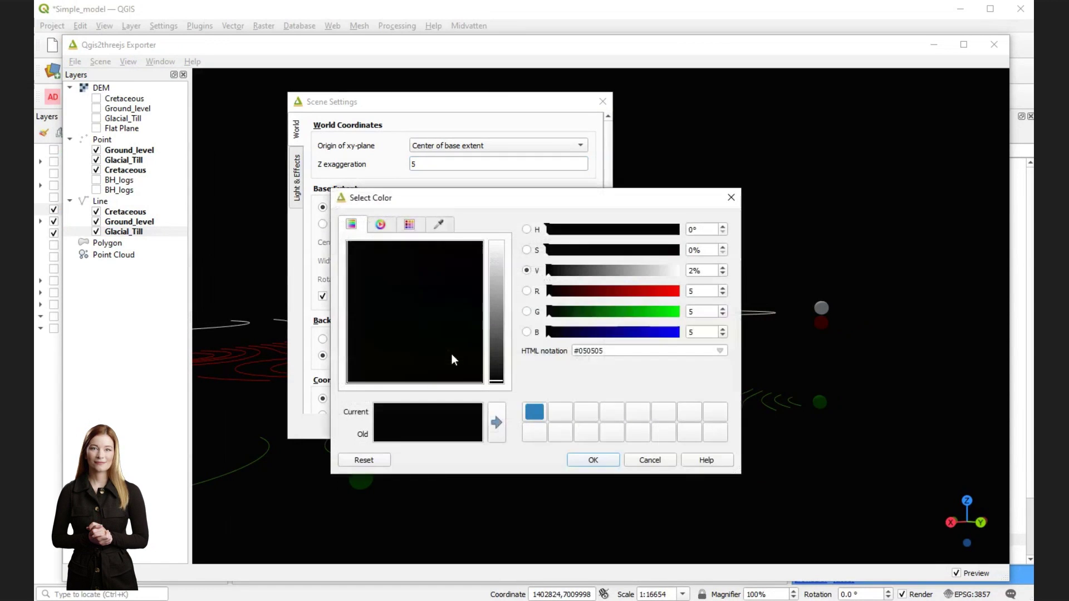
{"action": "left_click", "coordinate": [497, 316]}
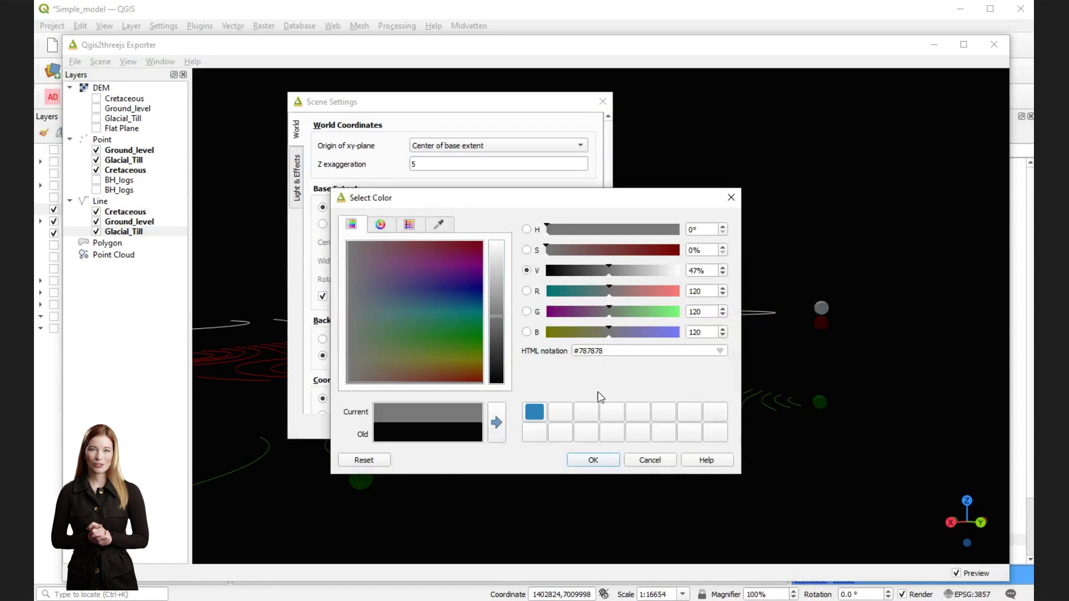
{"action": "left_click", "coordinate": [612, 462]}
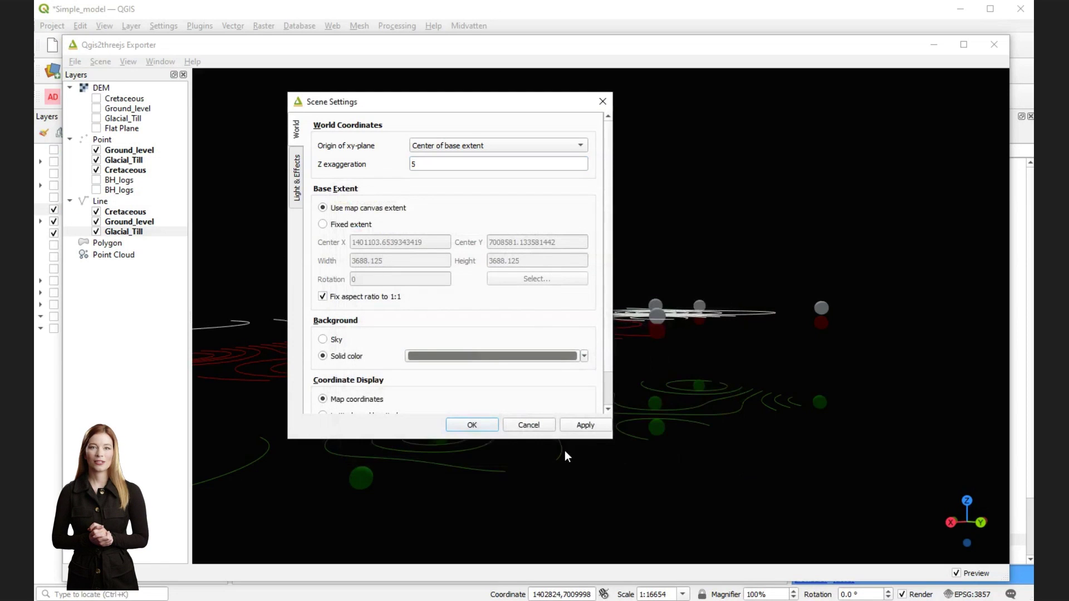
{"action": "scroll", "coordinate": [460, 389], "scroll_direction": "down", "scroll_amount": 3}
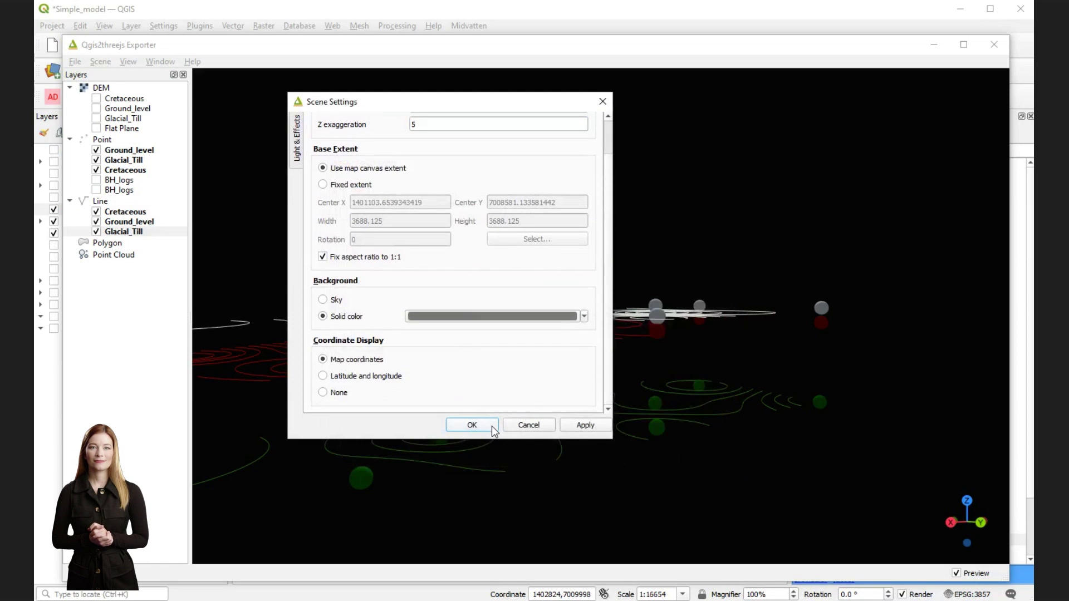
{"action": "left_click", "coordinate": [582, 424]}
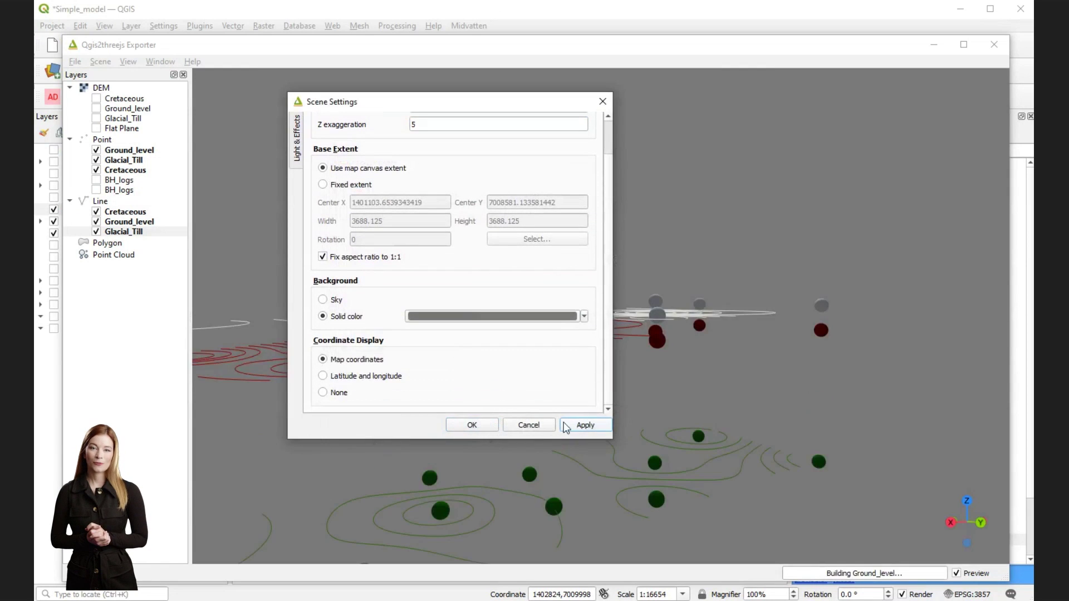
{"action": "left_click", "coordinate": [471, 425]}
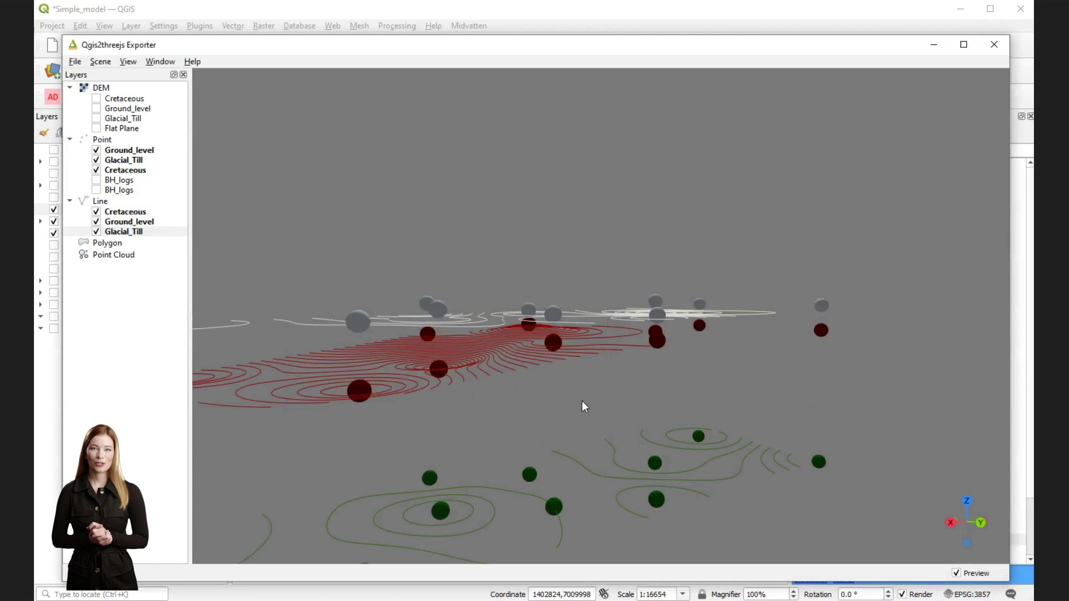
{"action": "scroll", "coordinate": [582, 401], "scroll_direction": "down", "scroll_amount": 5}
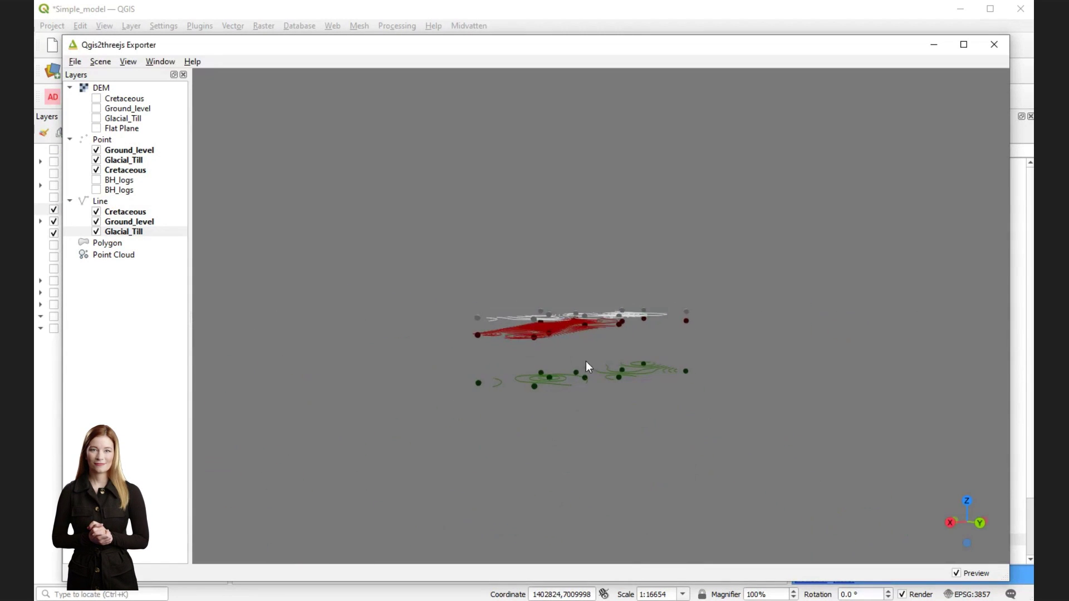